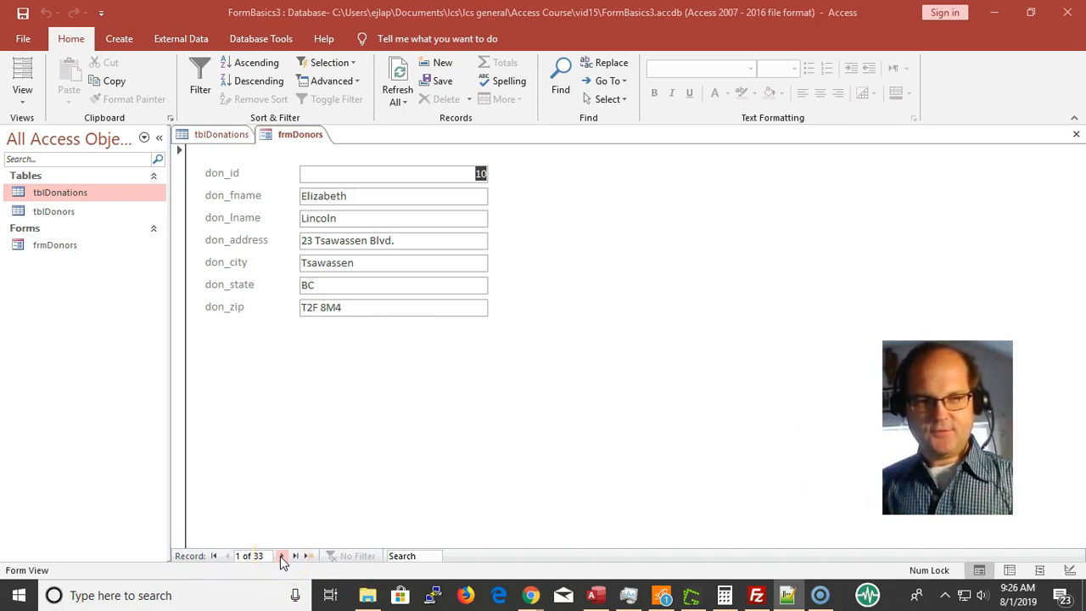
- Step forward one record at a time through the donors form to record 11
{"action": "left_click", "coordinate": [281, 556]}
{"action": "left_click", "coordinate": [281, 556]}
{"action": "left_click", "coordinate": [281, 556]}
{"action": "left_click", "coordinate": [281, 556]}
{"action": "left_click", "coordinate": [281, 556]}
{"action": "left_click", "coordinate": [281, 555]}
{"action": "left_click", "coordinate": [281, 556]}
{"action": "left_click", "coordinate": [281, 555]}
{"action": "left_click", "coordinate": [281, 556]}
{"action": "left_click", "coordinate": [281, 556]}
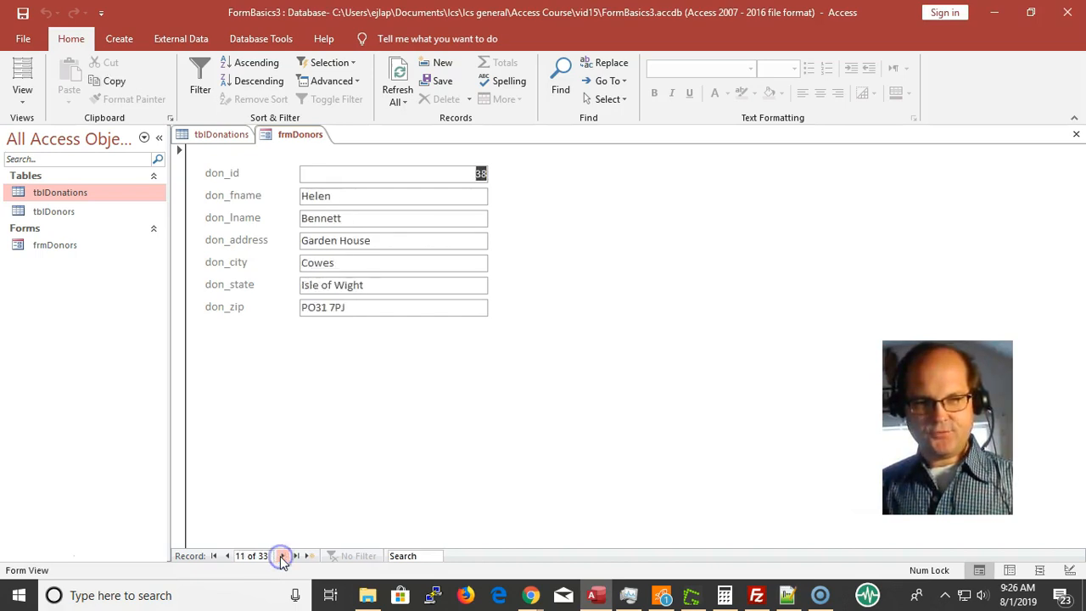
- Step back to record 10 and go to a new blank donor record
{"action": "left_click", "coordinate": [208, 552]}
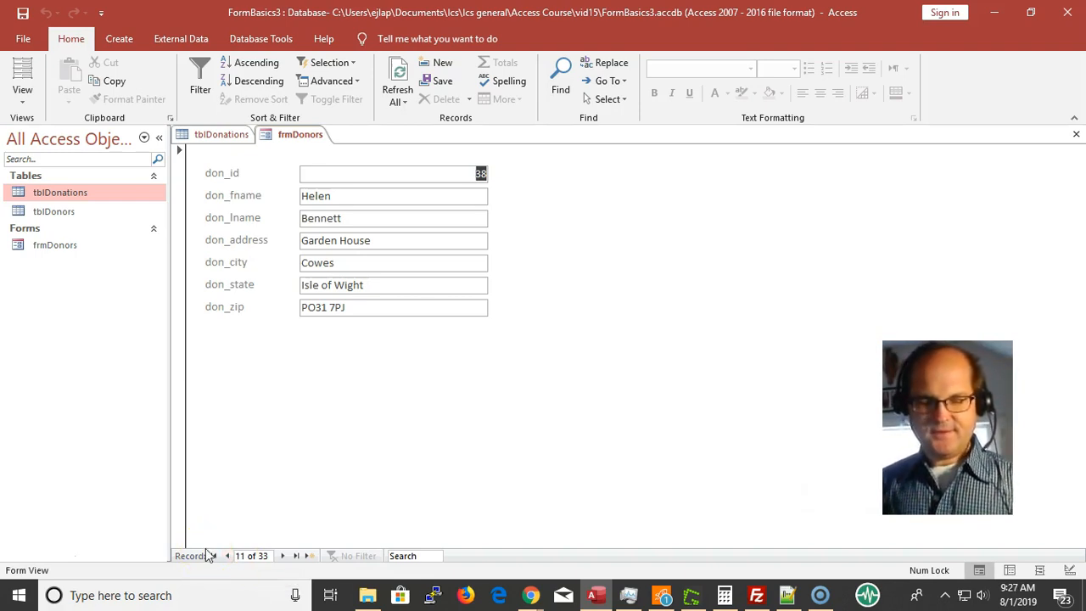
{"action": "left_click", "coordinate": [226, 558]}
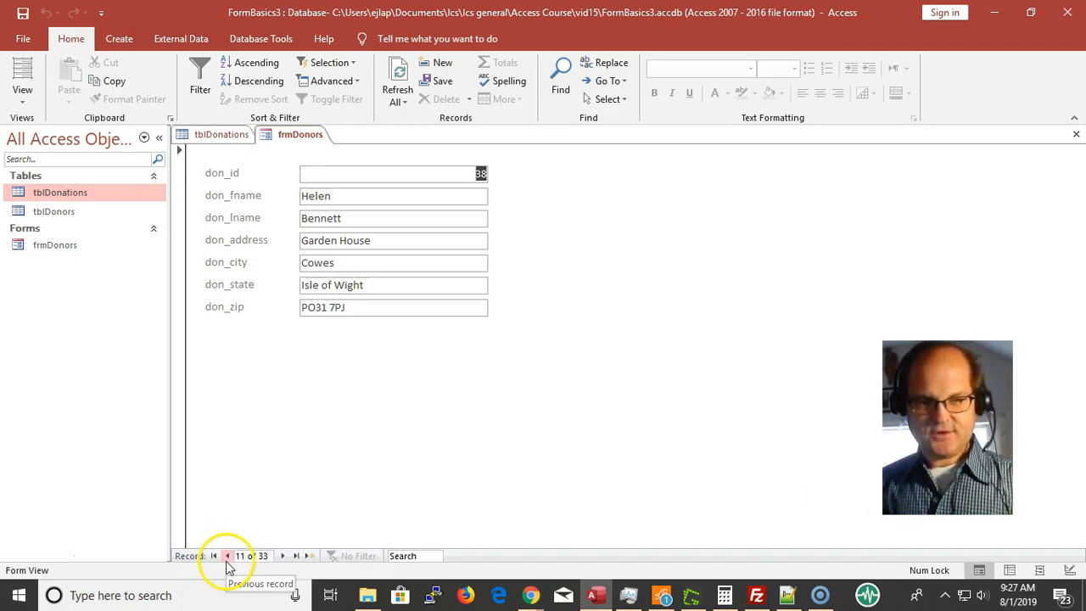
{"action": "left_click", "coordinate": [227, 557]}
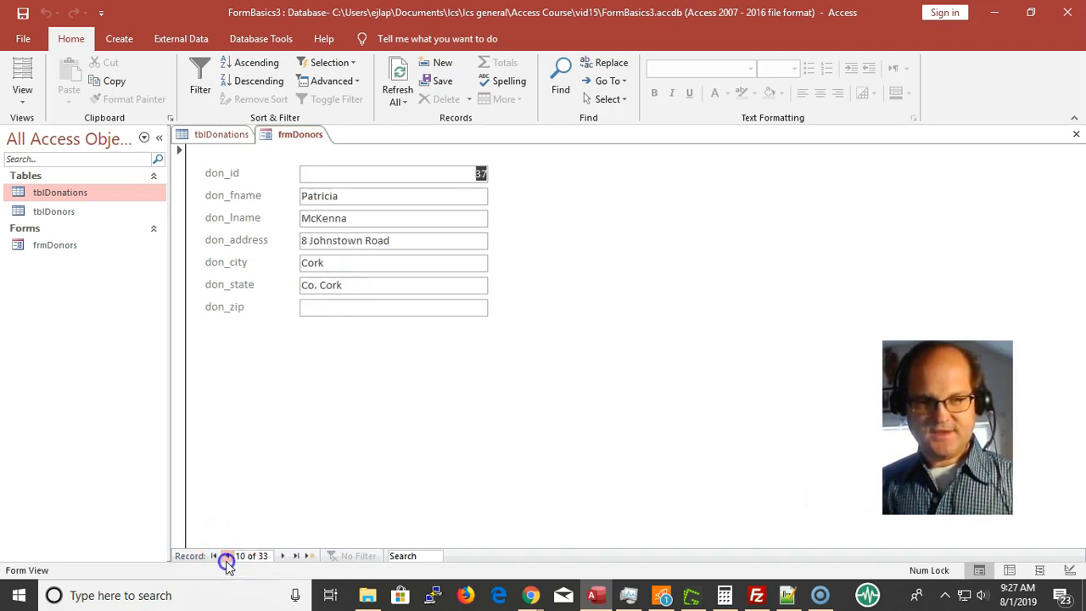
{"action": "left_click", "coordinate": [311, 556]}
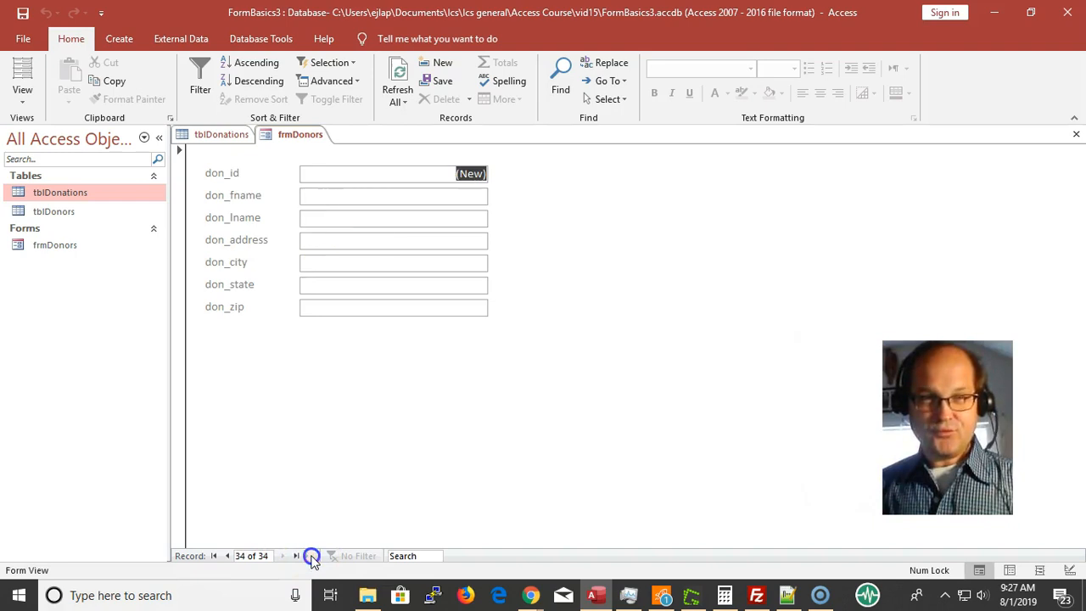
- Step backward from the blank record to record 23 and jump to the first record
{"action": "left_click", "coordinate": [226, 556]}
{"action": "left_click", "coordinate": [227, 557]}
{"action": "left_click", "coordinate": [226, 557]}
{"action": "left_click", "coordinate": [226, 556]}
{"action": "left_click", "coordinate": [226, 556]}
{"action": "left_click", "coordinate": [226, 556]}
{"action": "left_click", "coordinate": [226, 556]}
{"action": "left_click", "coordinate": [226, 555]}
{"action": "left_click", "coordinate": [226, 556]}
{"action": "left_click", "coordinate": [227, 556]}
{"action": "left_click", "coordinate": [227, 556]}
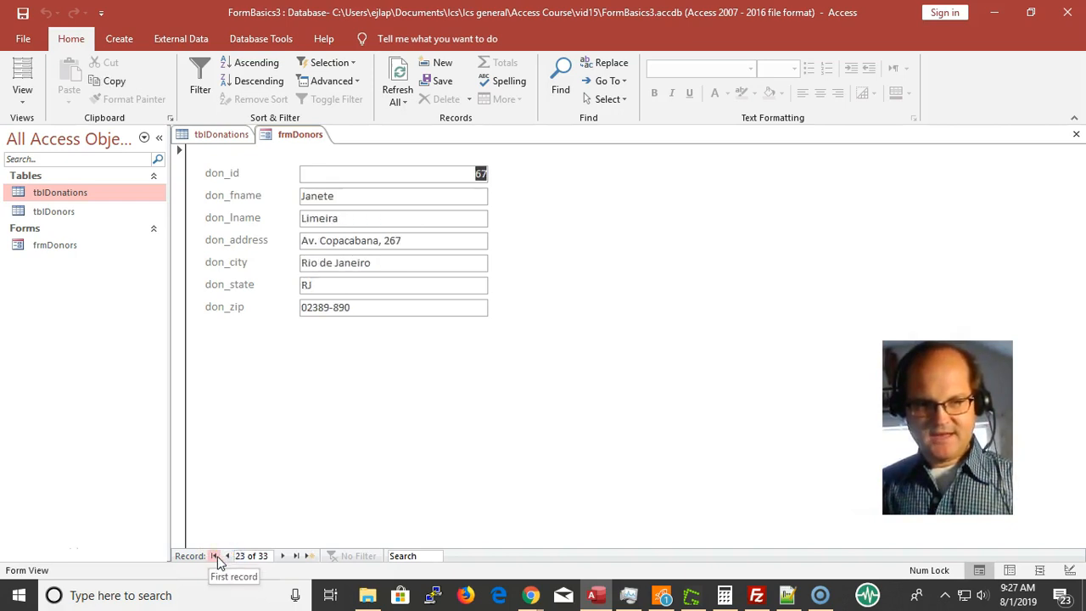
{"action": "left_click", "coordinate": [215, 556]}
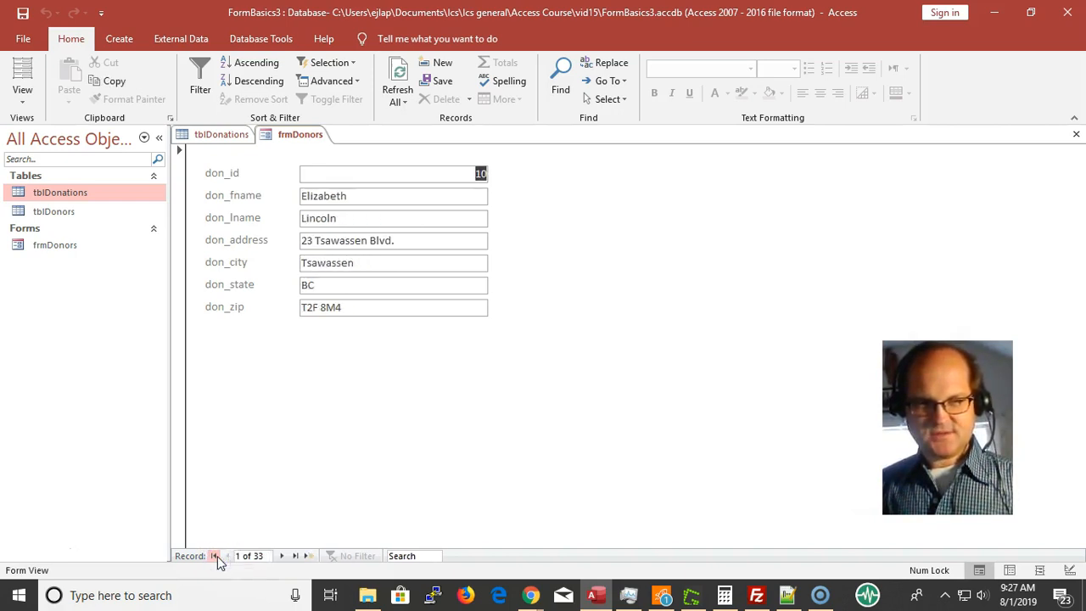
- Jump to the last donor record and step backward to record 26
{"action": "left_click", "coordinate": [298, 556]}
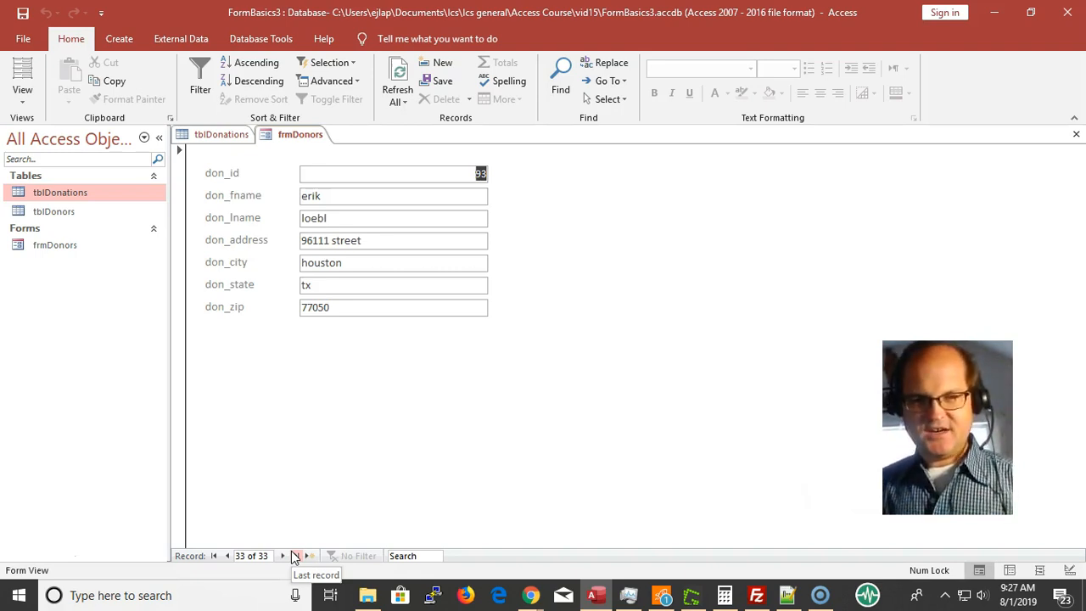
{"action": "left_click", "coordinate": [238, 553]}
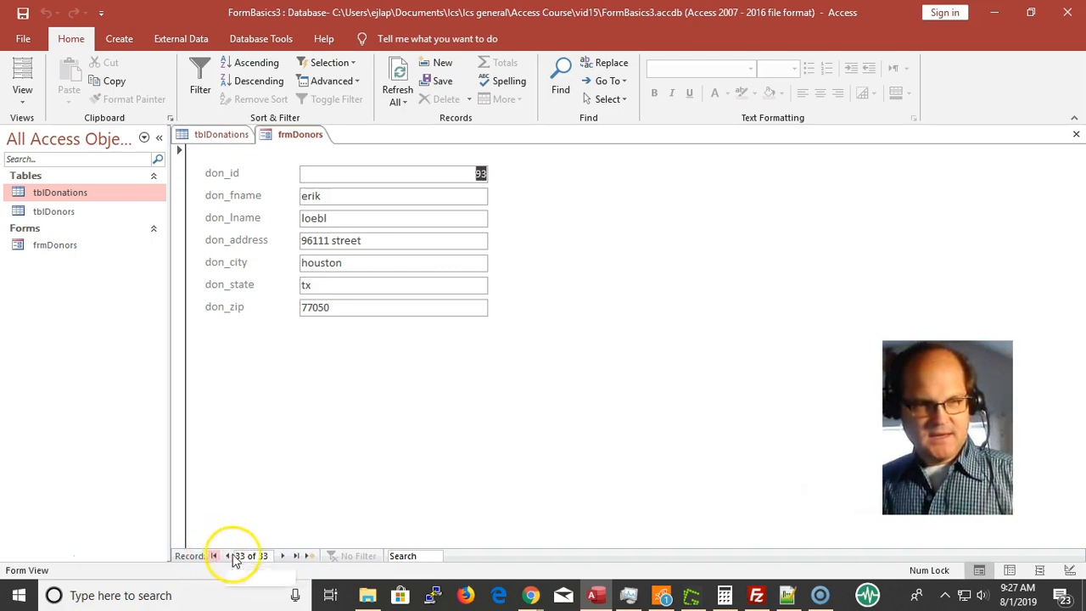
{"action": "left_click", "coordinate": [229, 555]}
{"action": "left_click", "coordinate": [229, 556]}
{"action": "left_click", "coordinate": [229, 556]}
{"action": "left_click", "coordinate": [229, 555]}
{"action": "left_click", "coordinate": [229, 556]}
{"action": "left_click", "coordinate": [229, 556]}
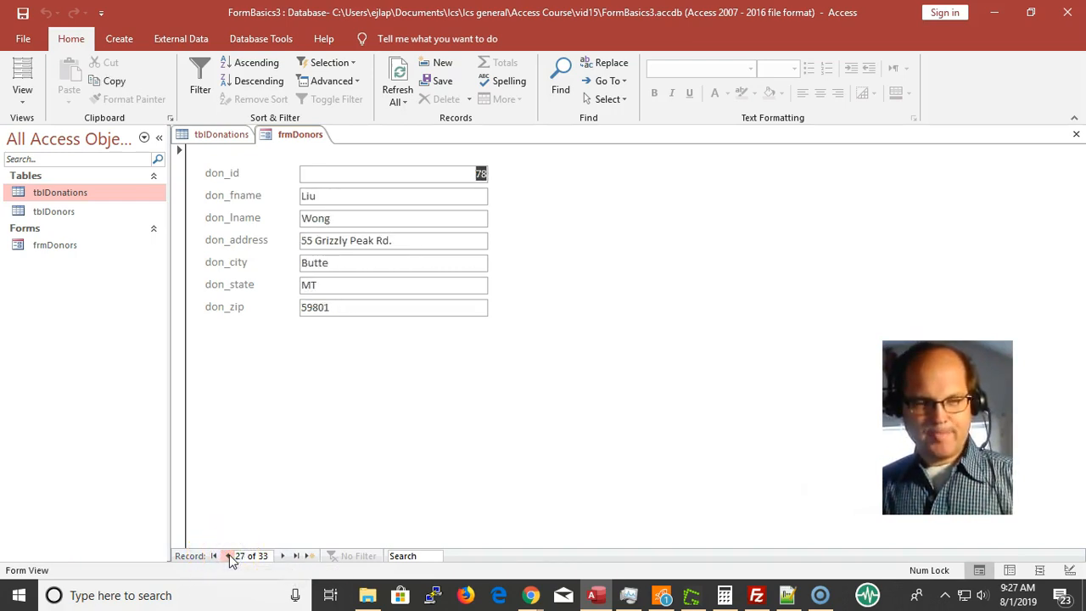
{"action": "left_click", "coordinate": [229, 556]}
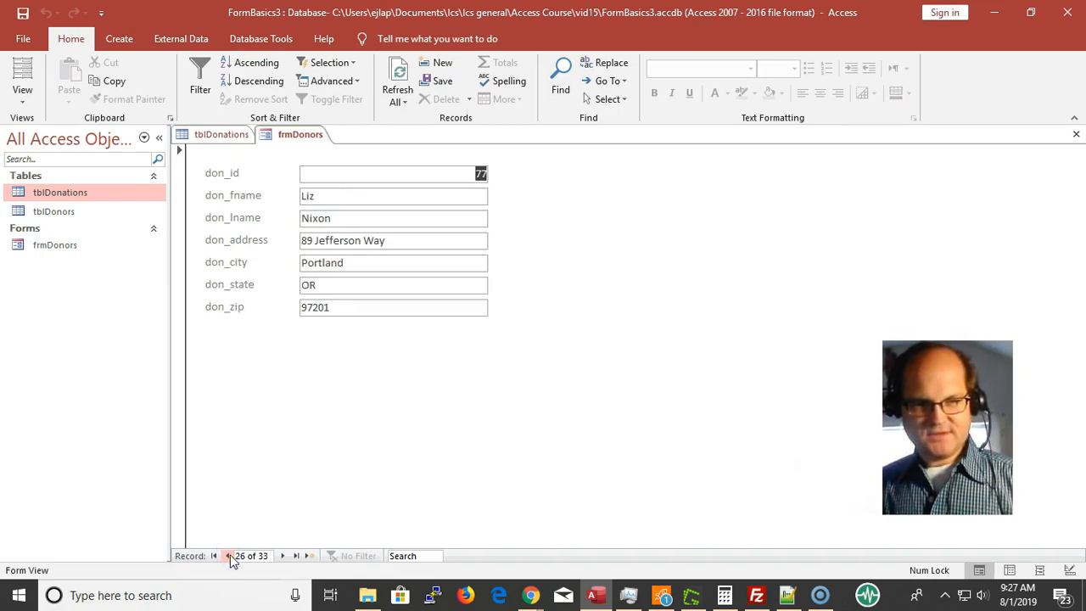
- Step forward a few donor records, and jump to the last and the first record of the form
{"action": "left_click", "coordinate": [283, 556]}
{"action": "left_click", "coordinate": [282, 555]}
{"action": "left_click", "coordinate": [282, 555]}
{"action": "left_click", "coordinate": [296, 556]}
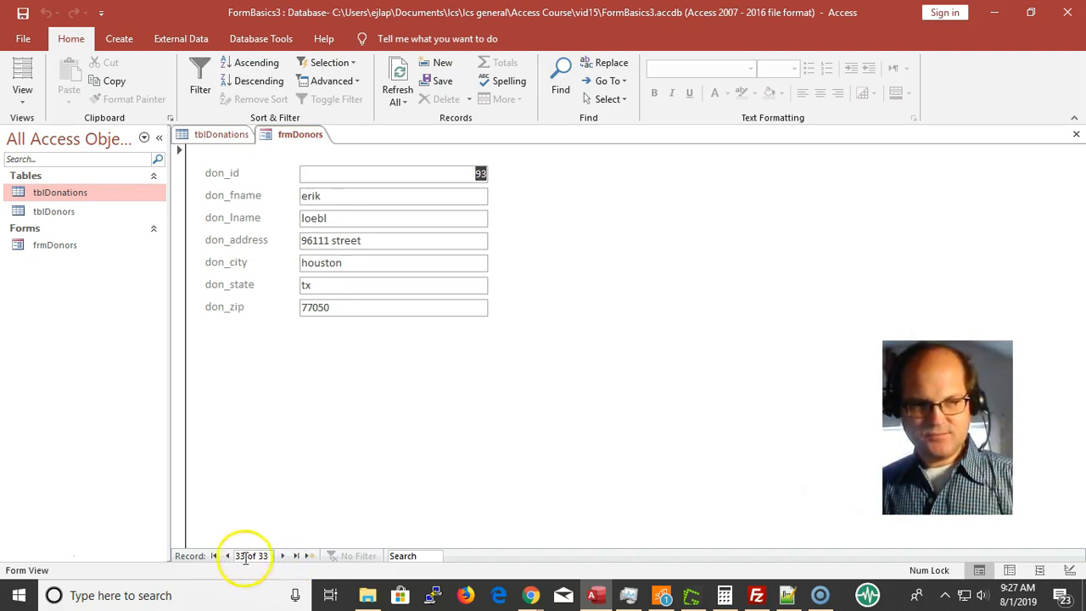
{"action": "left_click", "coordinate": [213, 556]}
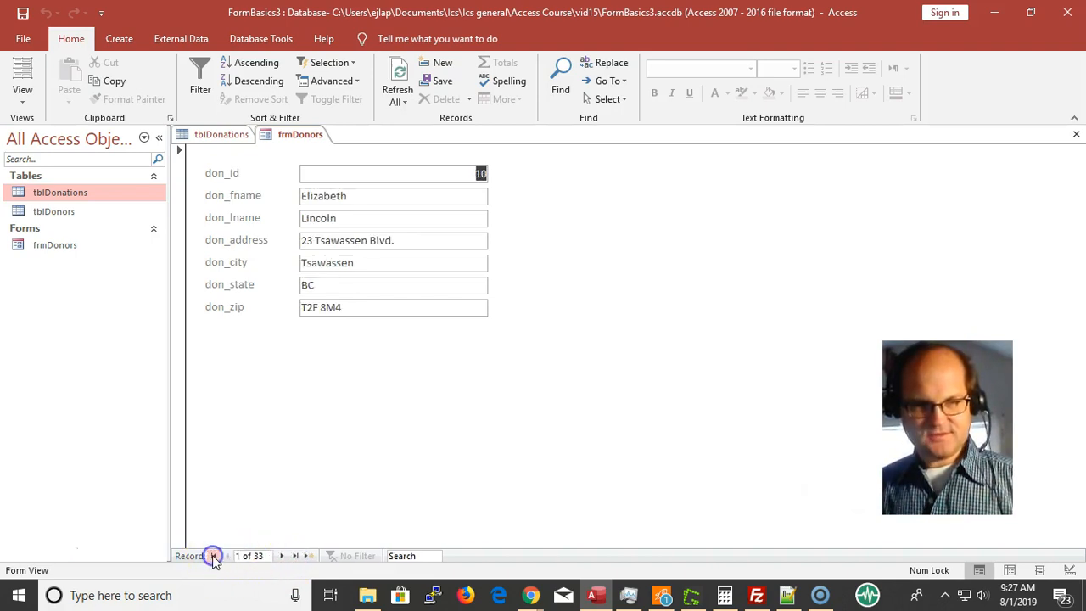
- Go to a new blank donor record and browse back through the existing ones, ending on record 23
{"action": "left_click", "coordinate": [310, 556]}
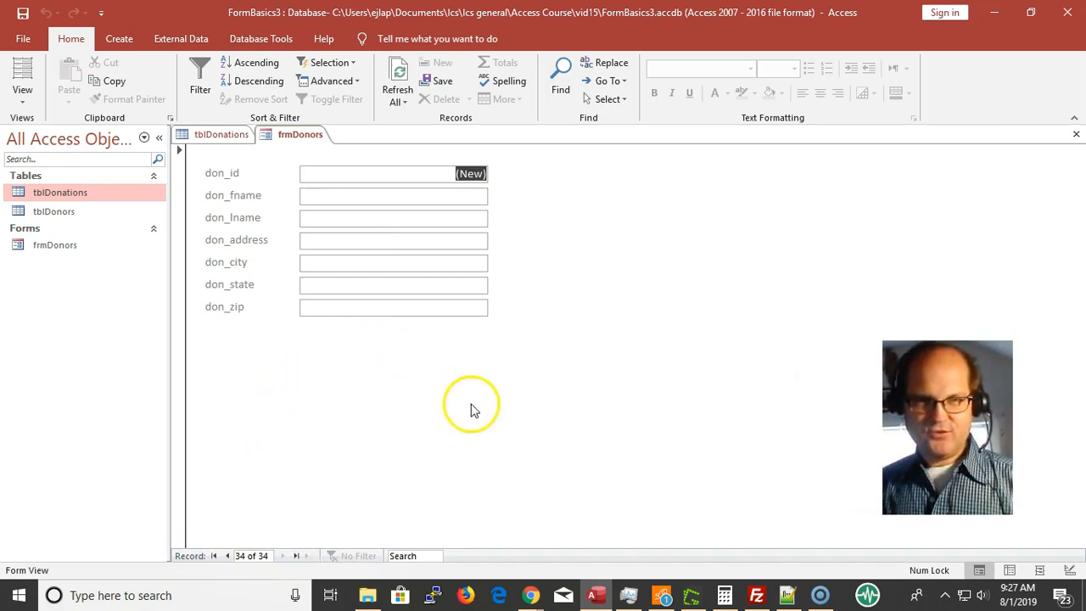
{"action": "left_click", "coordinate": [226, 556]}
{"action": "double_click", "coordinate": [227, 556]}
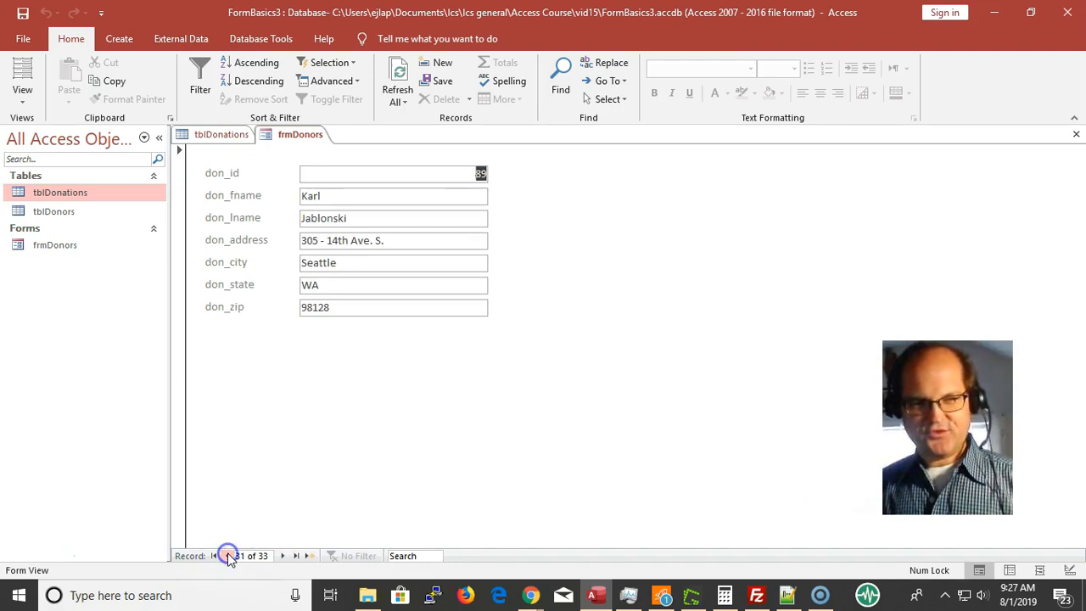
{"action": "left_click", "coordinate": [227, 556]}
{"action": "left_click", "coordinate": [226, 556]}
{"action": "left_click", "coordinate": [227, 556]}
{"action": "left_click", "coordinate": [227, 556]}
{"action": "double_click", "coordinate": [227, 556]}
{"action": "left_click", "coordinate": [226, 555]}
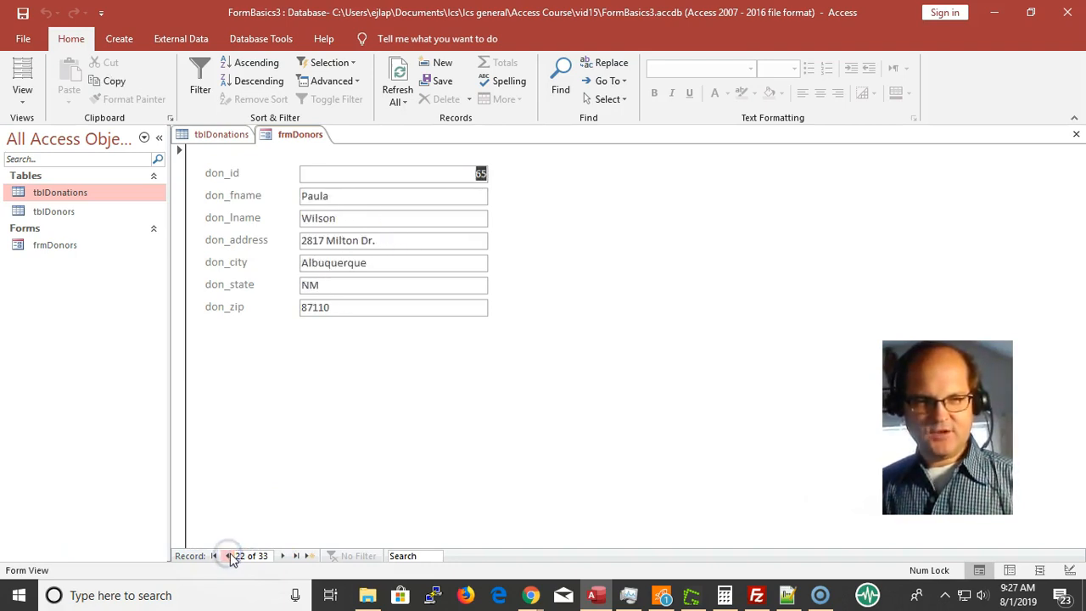
{"action": "left_click", "coordinate": [283, 556]}
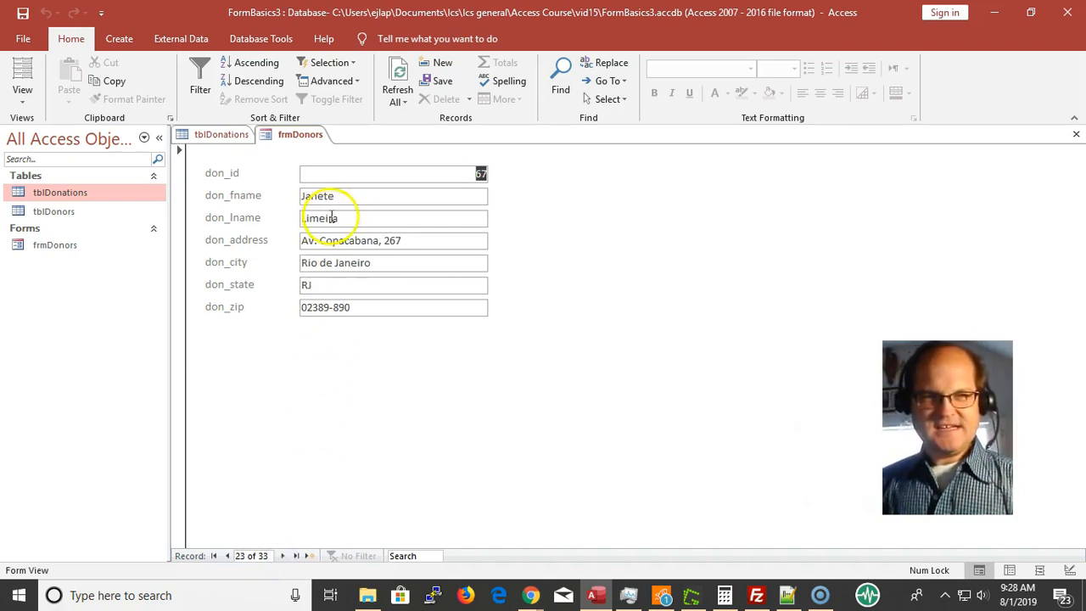
- Place the cursor in the don_fname field and step backward to record 18
{"action": "left_click", "coordinate": [381, 199]}
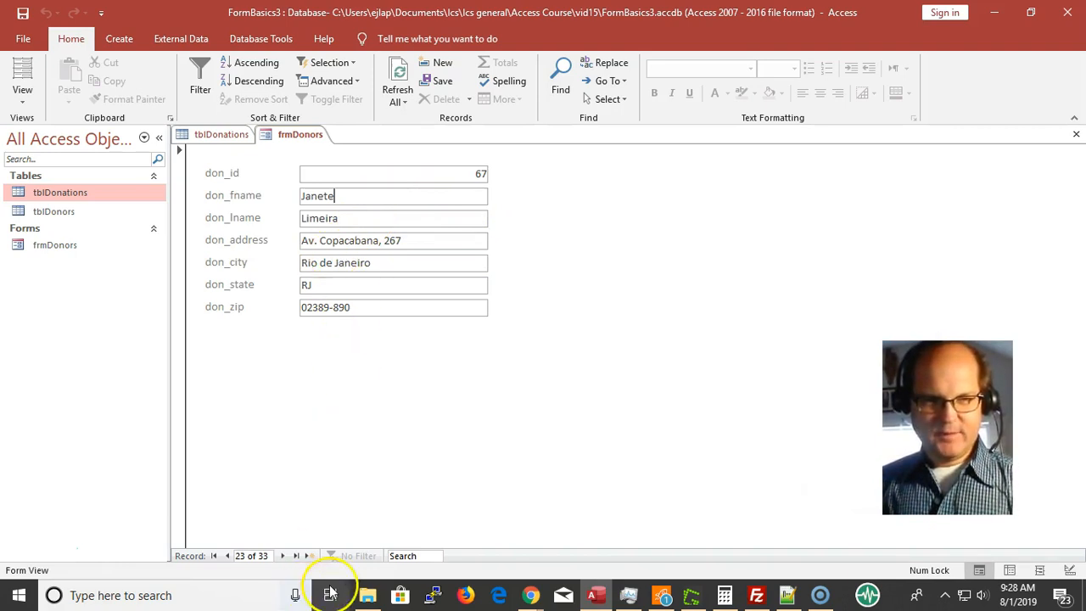
{"action": "left_click", "coordinate": [227, 555]}
{"action": "left_click", "coordinate": [227, 556]}
{"action": "left_click", "coordinate": [227, 555]}
{"action": "left_click", "coordinate": [227, 556]}
{"action": "left_click", "coordinate": [228, 556]}
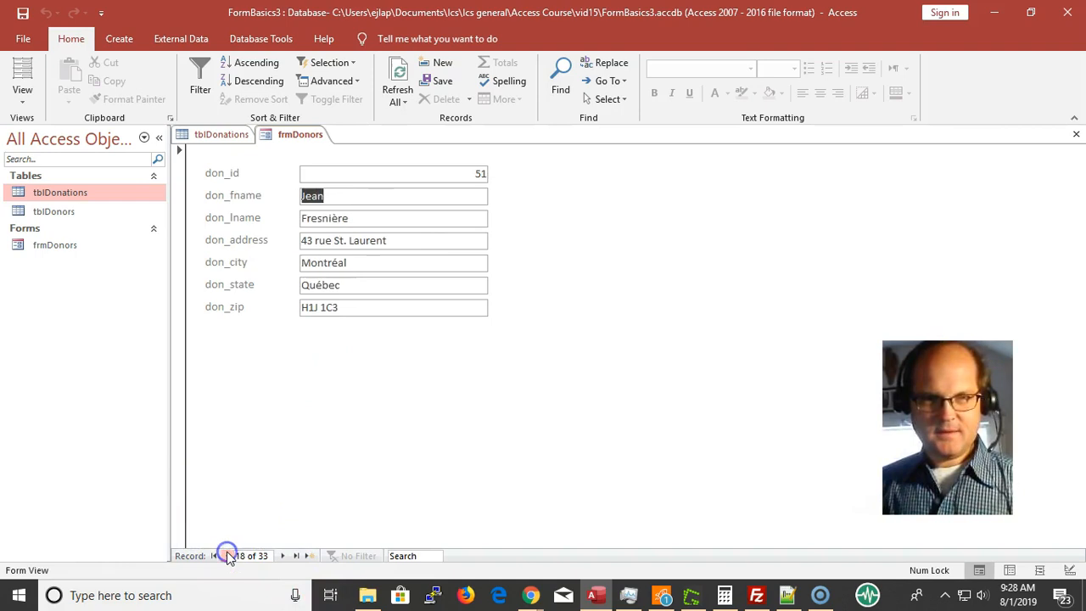
- Step forward through the donors' first names to record 26
{"action": "left_click", "coordinate": [280, 555]}
{"action": "left_click", "coordinate": [281, 555]}
{"action": "left_click", "coordinate": [281, 555]}
{"action": "left_click", "coordinate": [282, 556]}
{"action": "left_click", "coordinate": [283, 556]}
{"action": "left_click", "coordinate": [283, 556]}
{"action": "left_click", "coordinate": [283, 556]}
{"action": "left_click", "coordinate": [283, 556]}
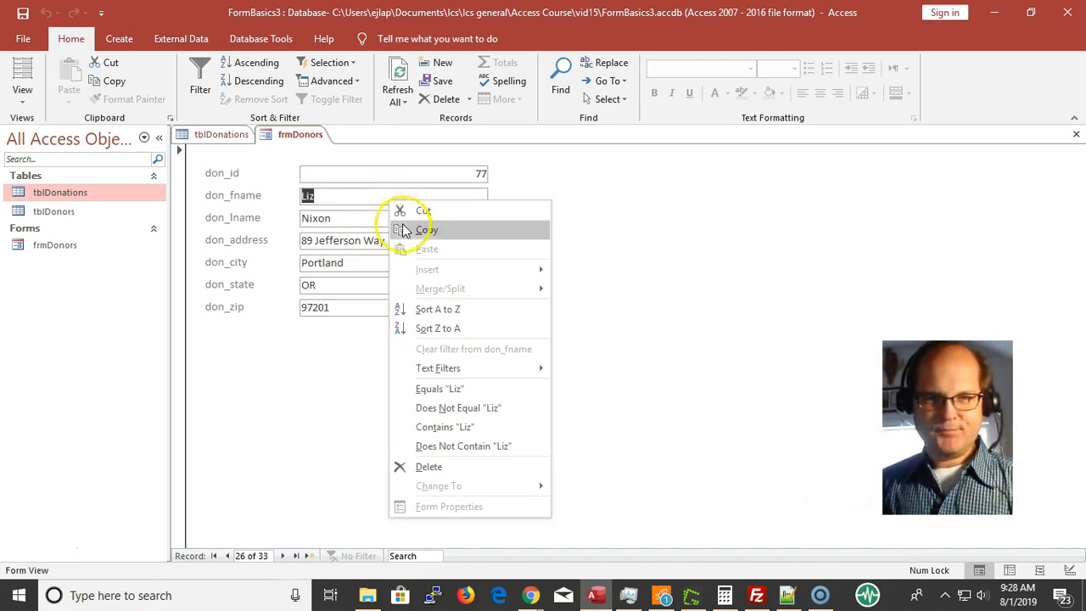
- Sort the donor records by don_fname from A to Z and step forward to record 9
{"action": "left_click", "coordinate": [427, 310]}
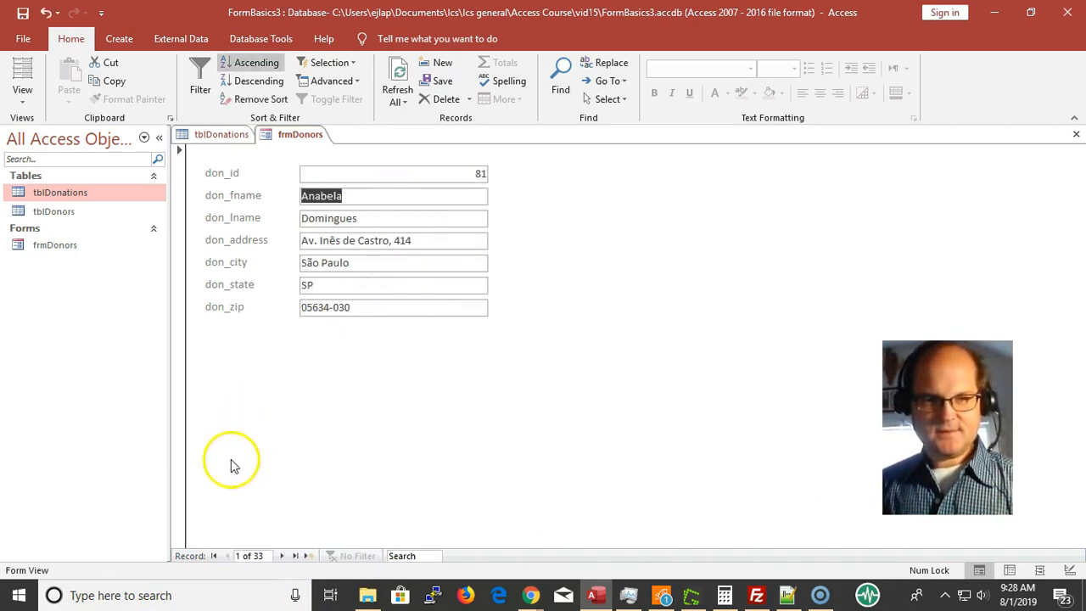
{"action": "left_click", "coordinate": [283, 556]}
{"action": "left_click", "coordinate": [285, 558]}
{"action": "left_click", "coordinate": [286, 558]}
{"action": "left_click", "coordinate": [286, 557]}
{"action": "left_click", "coordinate": [286, 557]}
{"action": "left_click", "coordinate": [286, 557]}
{"action": "left_click", "coordinate": [286, 558]}
{"action": "left_click", "coordinate": [286, 557]}
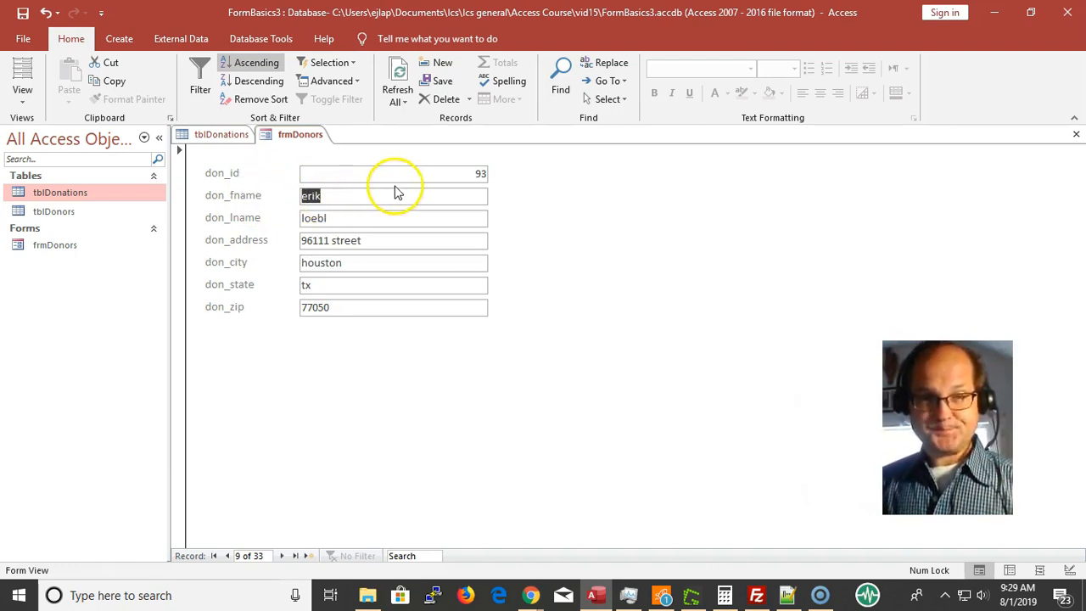
- Remove the first-name sort and step forward through the unsorted donor records to record 11
{"action": "left_click", "coordinate": [273, 101]}
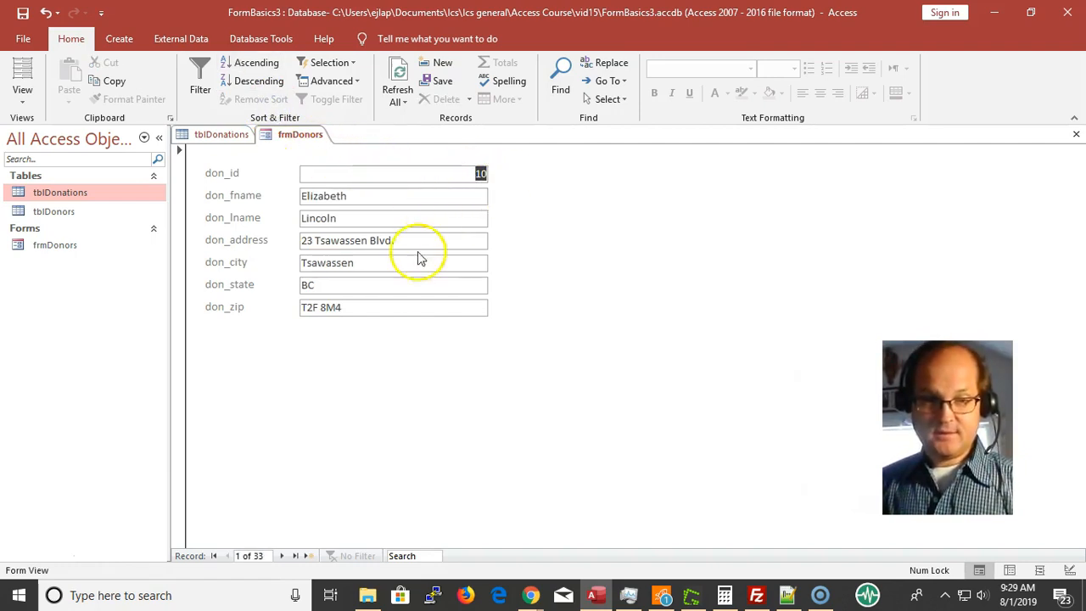
{"action": "left_click", "coordinate": [280, 556]}
{"action": "left_click", "coordinate": [281, 556]}
{"action": "left_click", "coordinate": [280, 556]}
{"action": "left_click", "coordinate": [280, 556]}
{"action": "left_click", "coordinate": [281, 556]}
{"action": "left_click", "coordinate": [281, 556]}
{"action": "left_click", "coordinate": [280, 556]}
{"action": "left_click", "coordinate": [281, 556]}
{"action": "left_click", "coordinate": [281, 556]}
{"action": "left_click", "coordinate": [282, 555]}
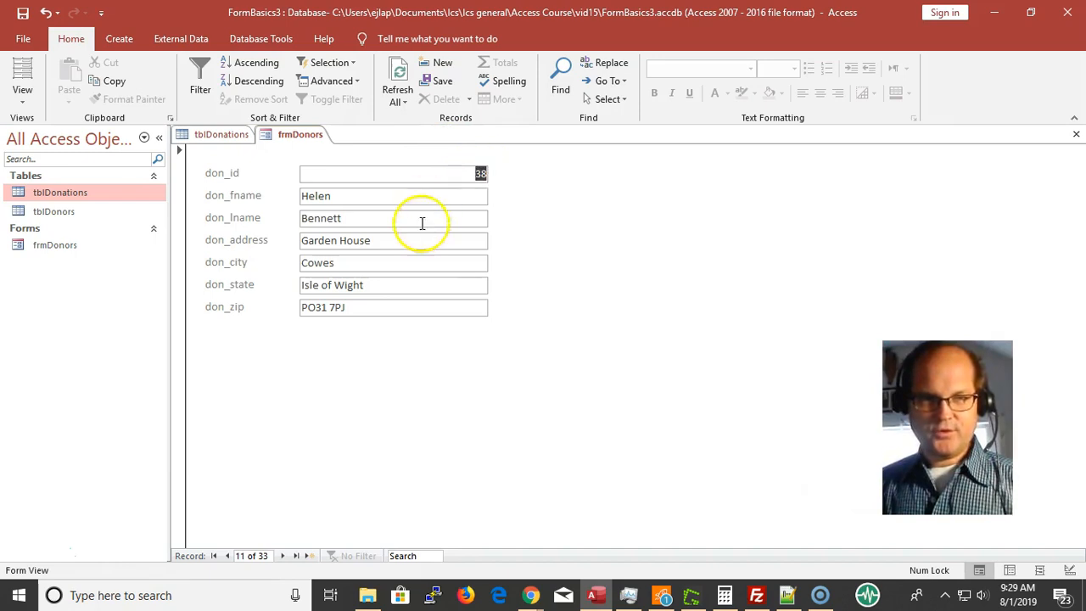
- Sort the donor records by don_lname in descending order and step forward to record 8
{"action": "left_click", "coordinate": [380, 202]}
{"action": "left_click", "coordinate": [381, 214]}
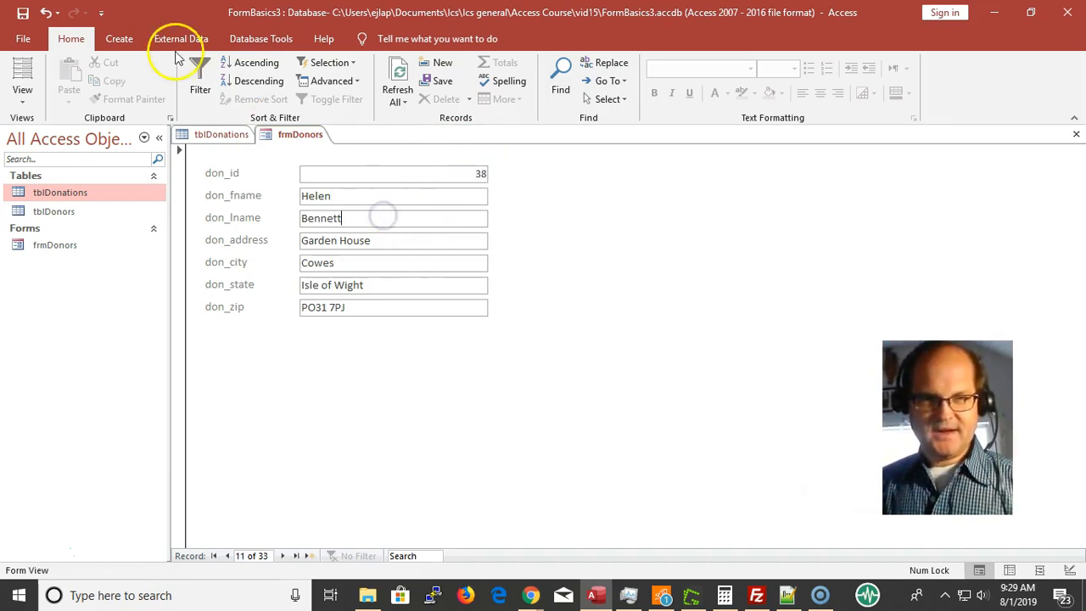
{"action": "left_click", "coordinate": [249, 82]}
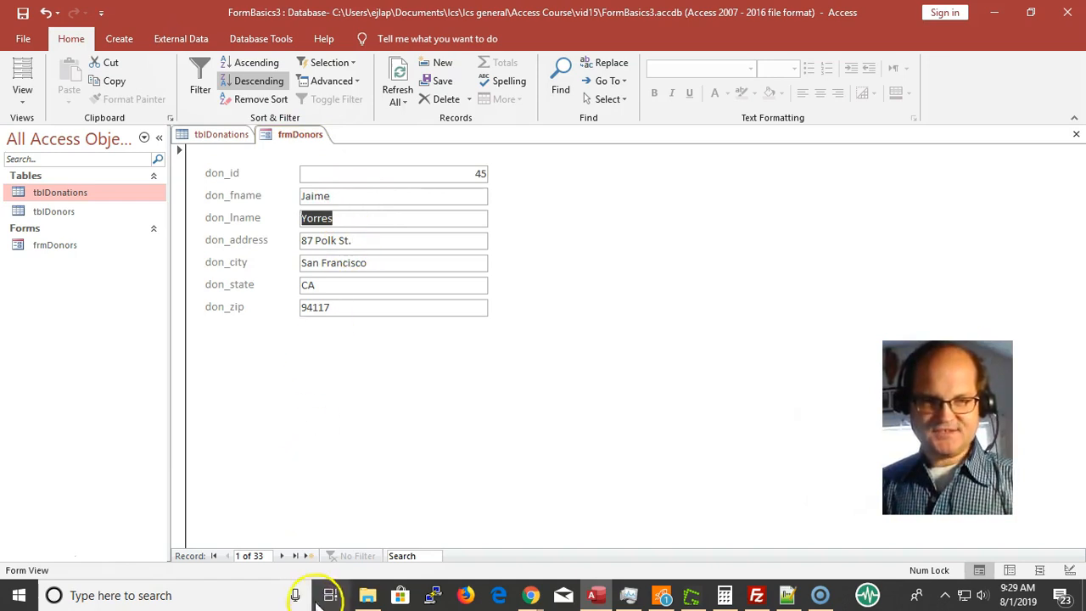
{"action": "left_click", "coordinate": [281, 556]}
{"action": "left_click", "coordinate": [281, 555]}
{"action": "left_click", "coordinate": [281, 556]}
{"action": "left_click", "coordinate": [281, 556]}
{"action": "left_click", "coordinate": [281, 556]}
{"action": "left_click", "coordinate": [281, 555]}
{"action": "left_click", "coordinate": [280, 556]}
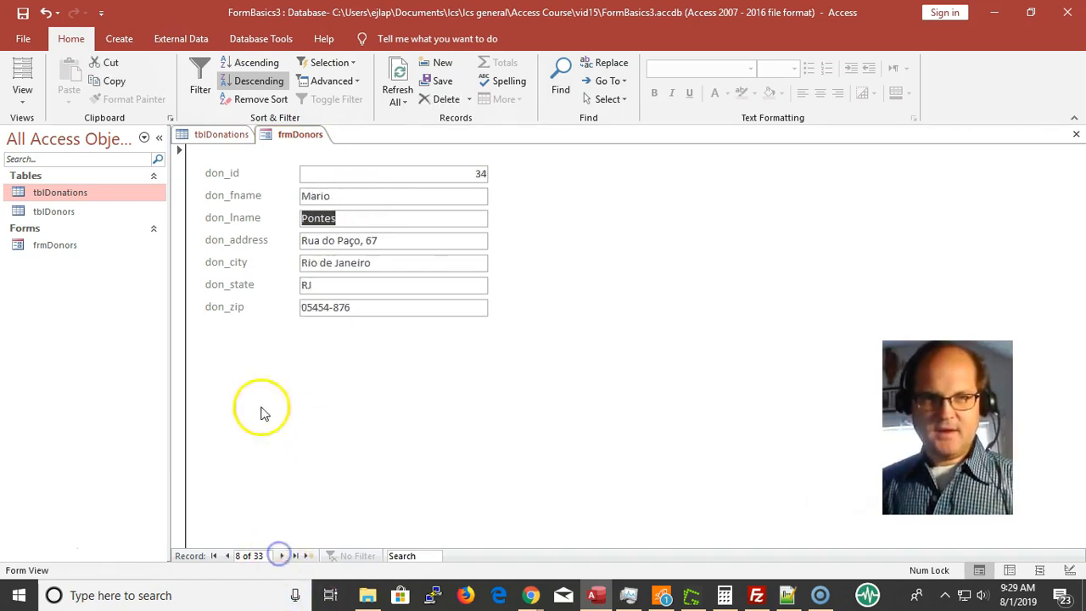
- Try to close the frmDonors form, cancelling at the prompt to save its design changes
{"action": "right_click", "coordinate": [274, 133]}
{"action": "left_click", "coordinate": [314, 159]}
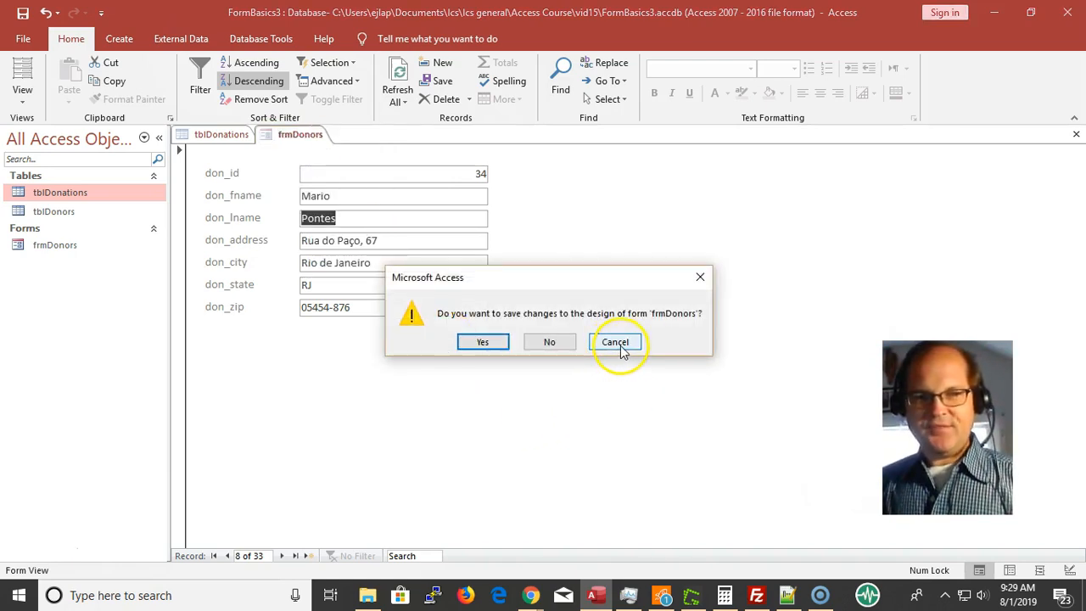
{"action": "left_click", "coordinate": [622, 349]}
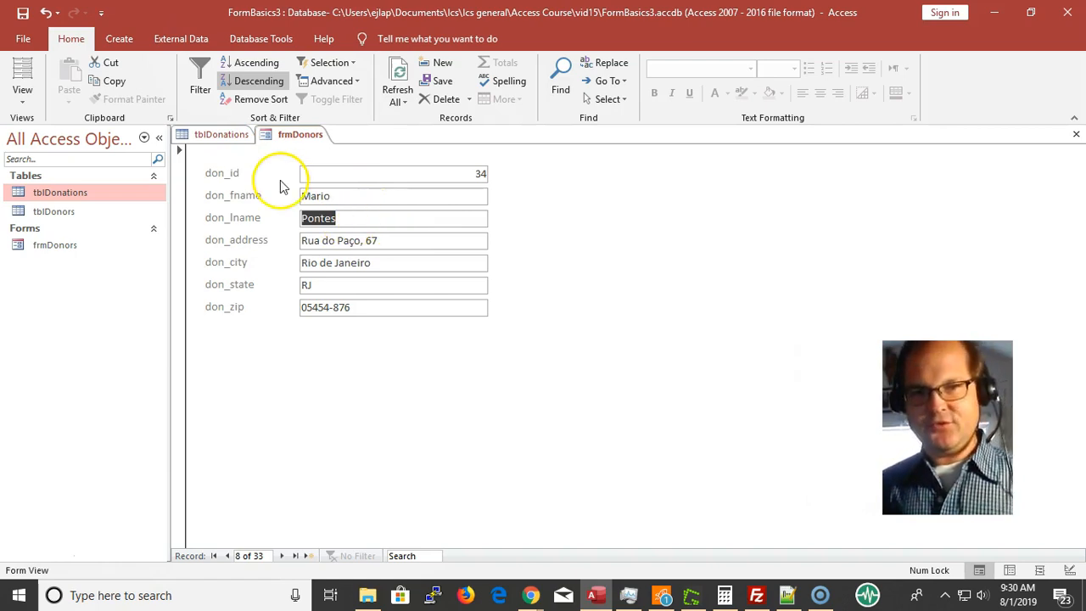
- Sort the donor records by don_fname from A to Z and remove the sort again
{"action": "left_click", "coordinate": [339, 197]}
{"action": "right_click", "coordinate": [339, 198]}
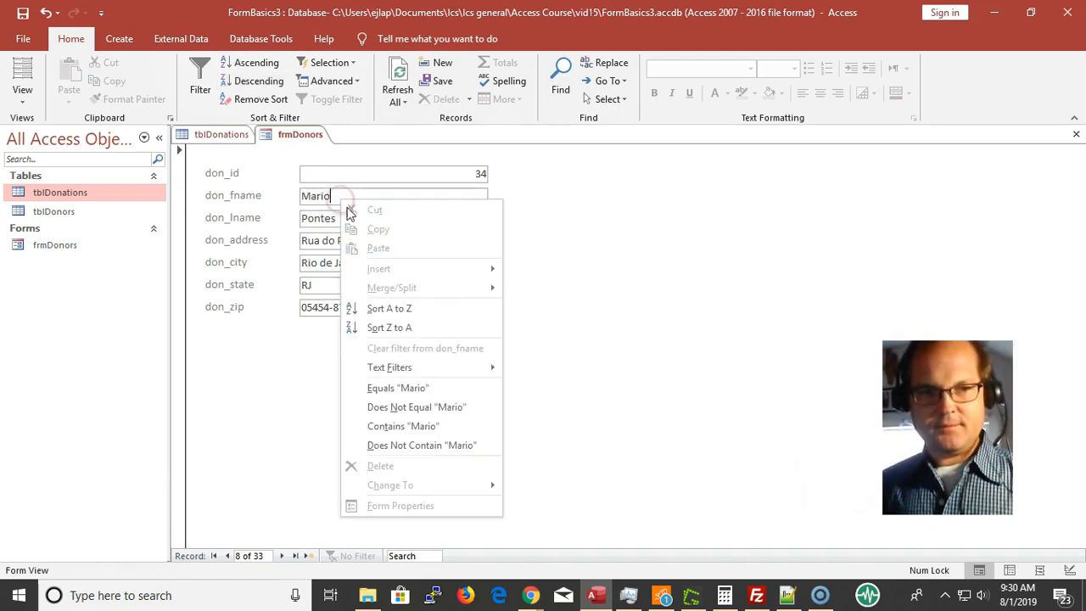
{"action": "left_click", "coordinate": [432, 316]}
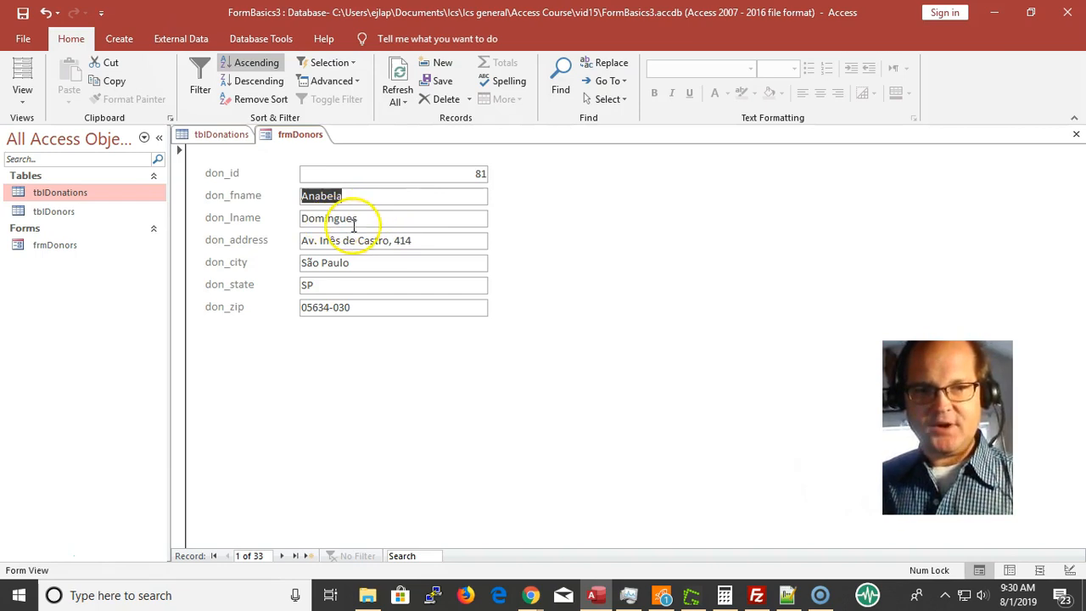
{"action": "left_click", "coordinate": [259, 99]}
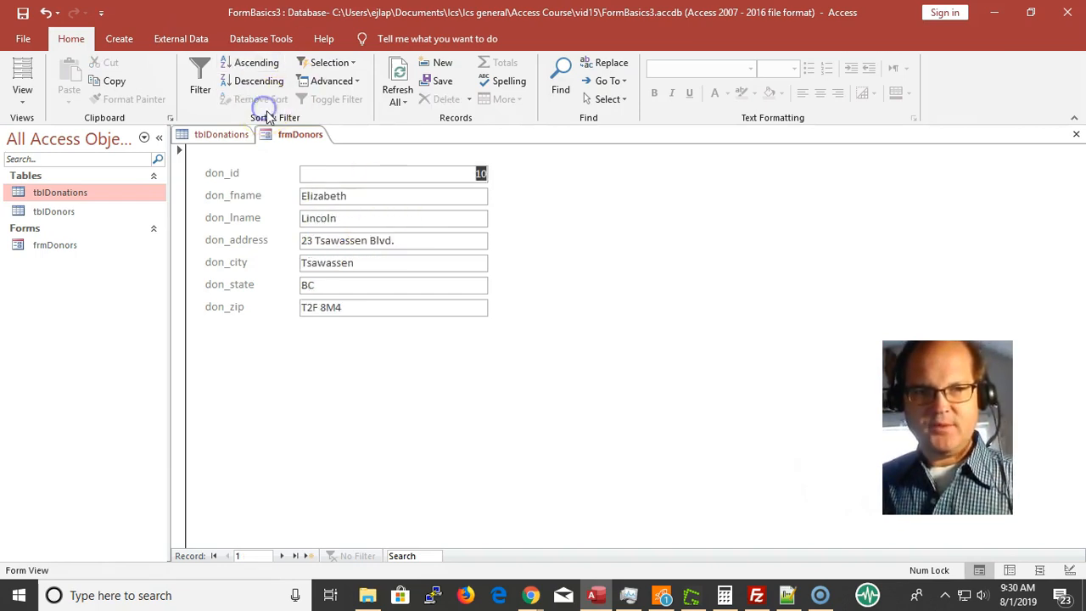
- Place the cursor in the don_lname field and page forward through the donors to record 6
{"action": "left_click", "coordinate": [311, 223]}
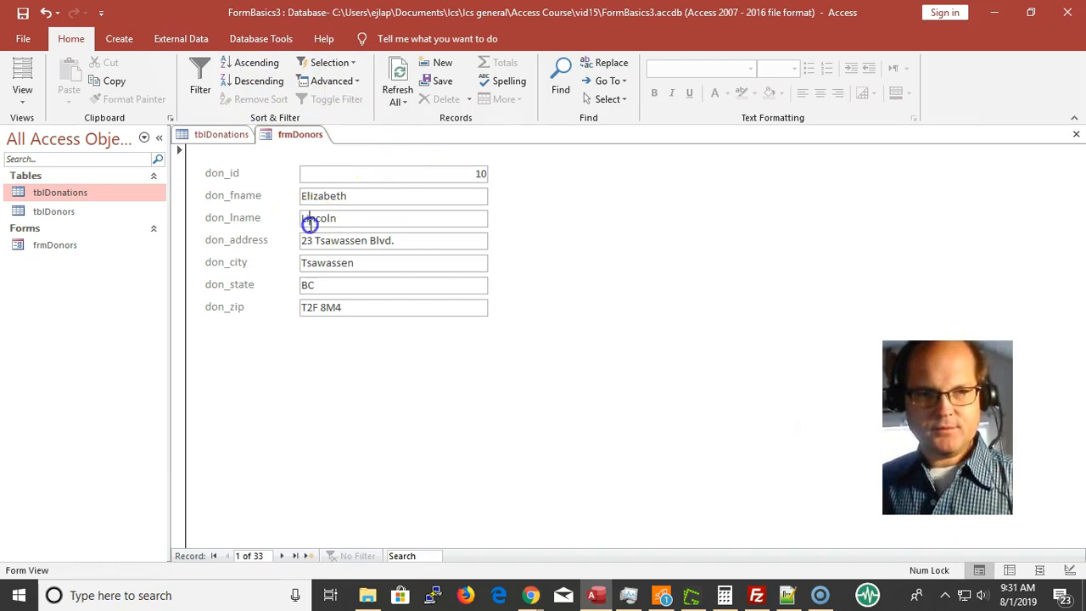
{"action": "left_click", "coordinate": [360, 216]}
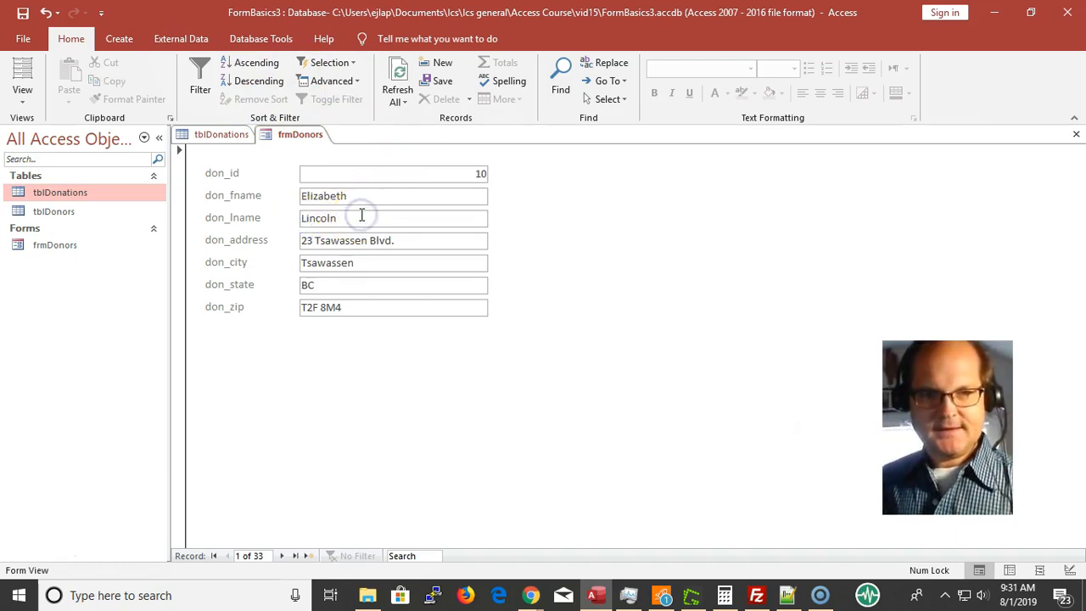
{"action": "key", "text": "Page_Down"}
{"action": "key", "text": "Page_Down"}
{"action": "key", "text": "Page_Down"}
{"action": "key", "text": "Page_Down"}
{"action": "key", "text": "Page_Down"}
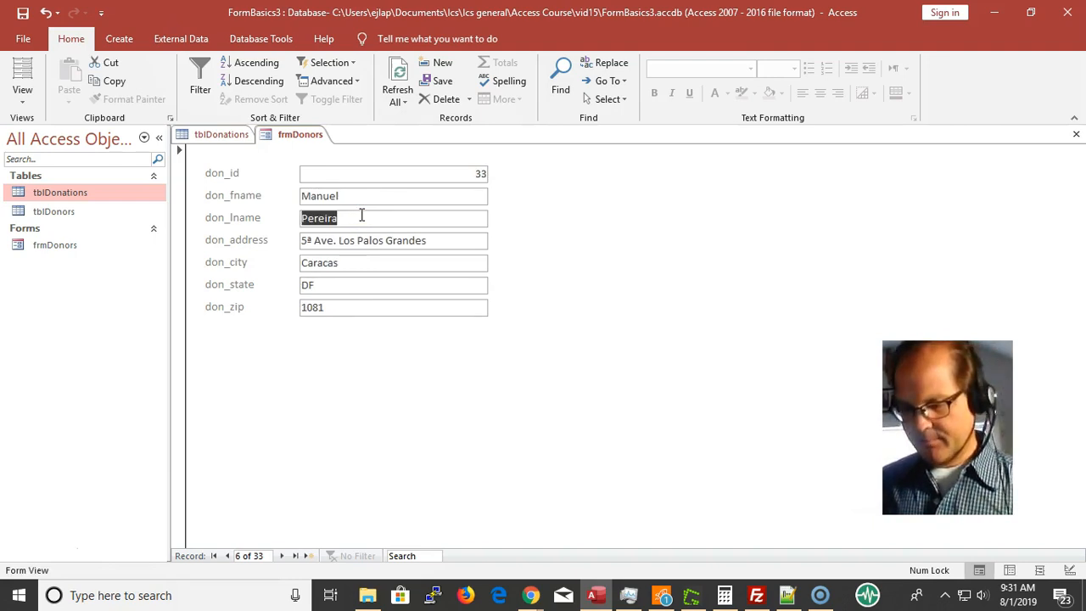
- Page back and forth through the donor records with the don_lname field active, ending on record 11
{"action": "key", "text": "Page_Down"}
{"action": "key", "text": "Page_Up"}
{"action": "key", "text": "Page_Up"}
{"action": "key", "text": "Page_Up"}
{"action": "key", "text": "Page_Up"}
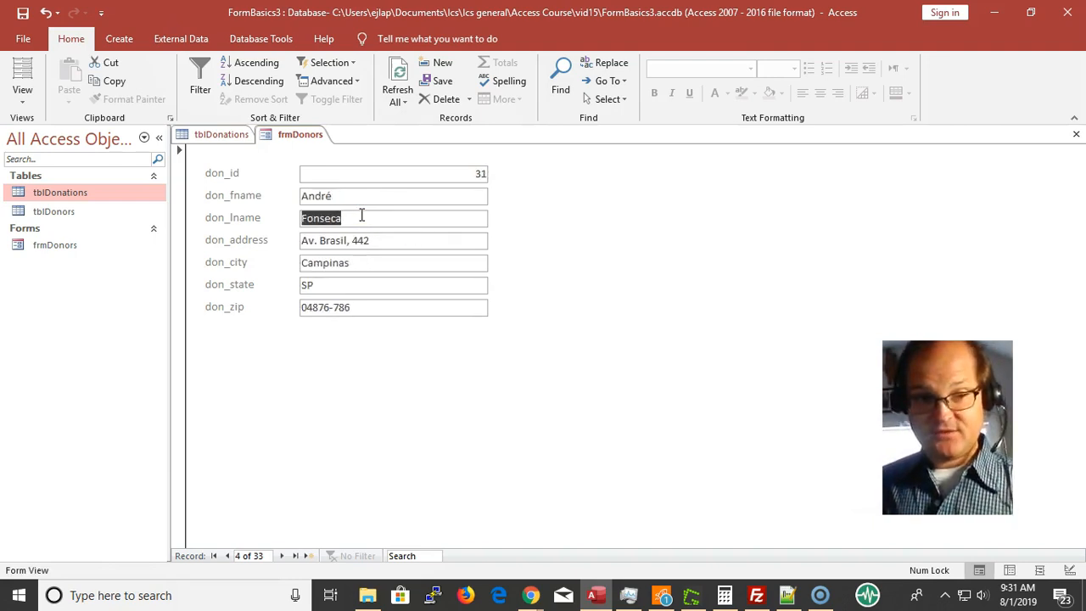
{"action": "key", "text": "Page_Down"}
{"action": "key", "text": "Page_Down"}
{"action": "key", "text": "Page_Down"}
{"action": "key", "text": "Page_Down"}
{"action": "key", "text": "Page_Down"}
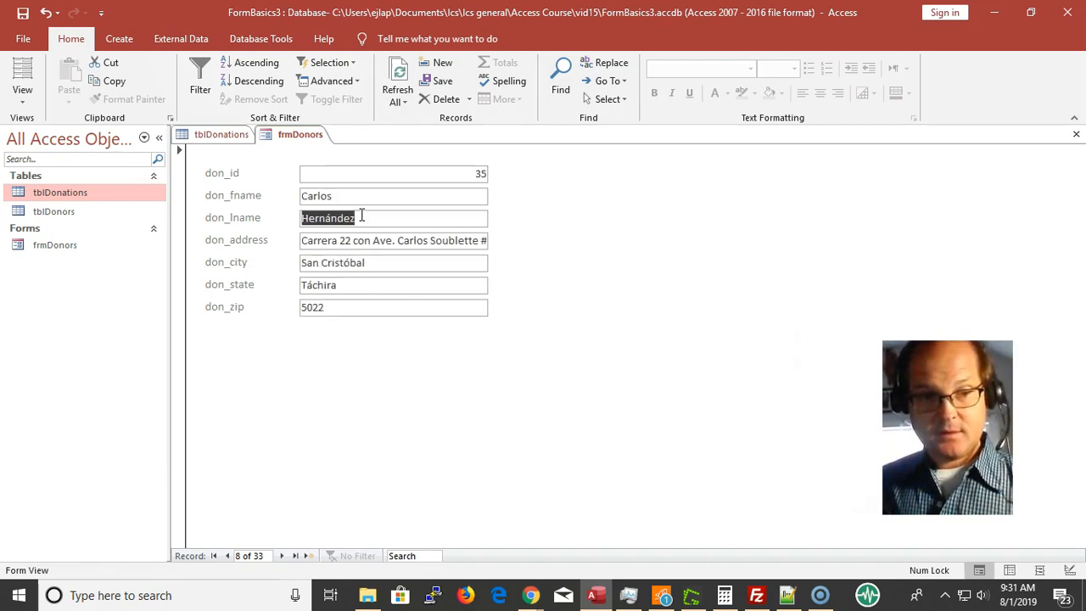
{"action": "key", "text": "Page_Up"}
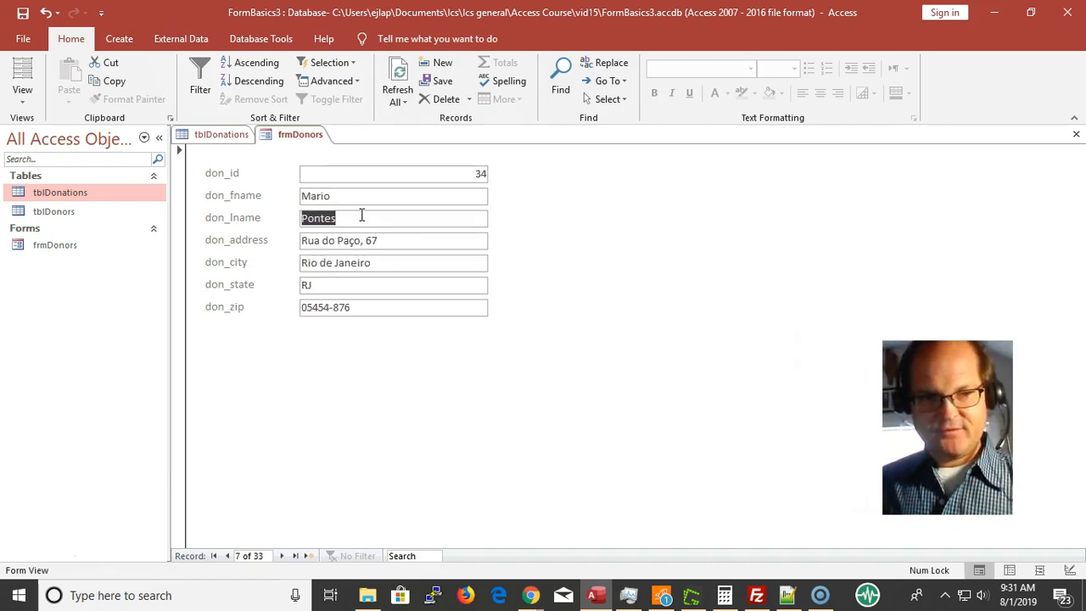
{"action": "key", "text": "Page_Down"}
{"action": "key", "text": "Page_Down"}
{"action": "key", "text": "Page_Up"}
{"action": "key", "text": "Page_Down"}
{"action": "key", "text": "Page_Down"}
{"action": "key", "text": "Page_Down"}
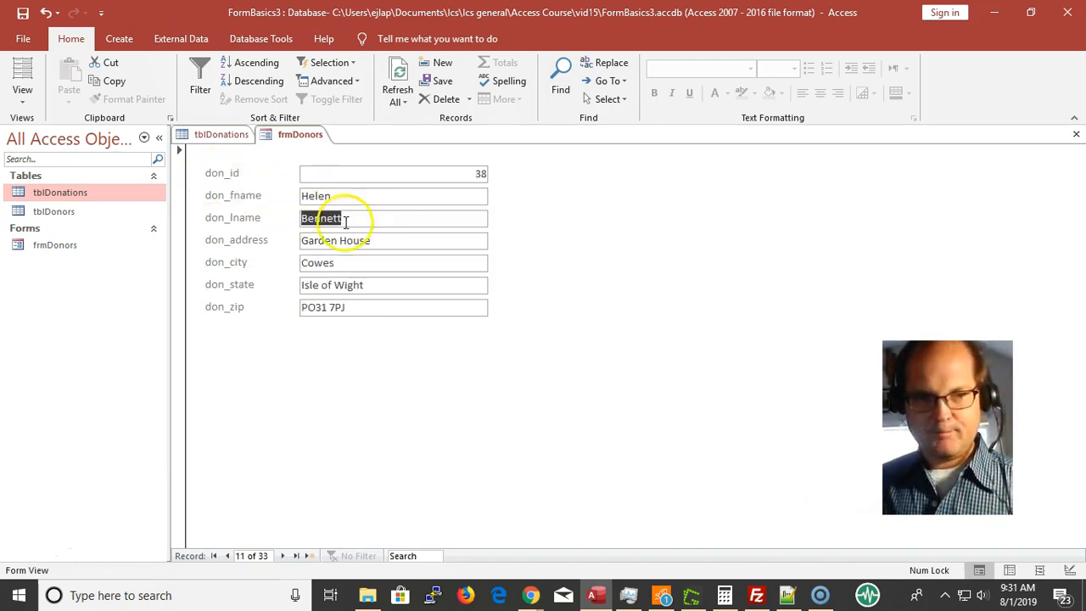
- Filter the form to donors whose don_lname equals the last name in record 11, and switch the filter off again
{"action": "left_click", "coordinate": [378, 222]}
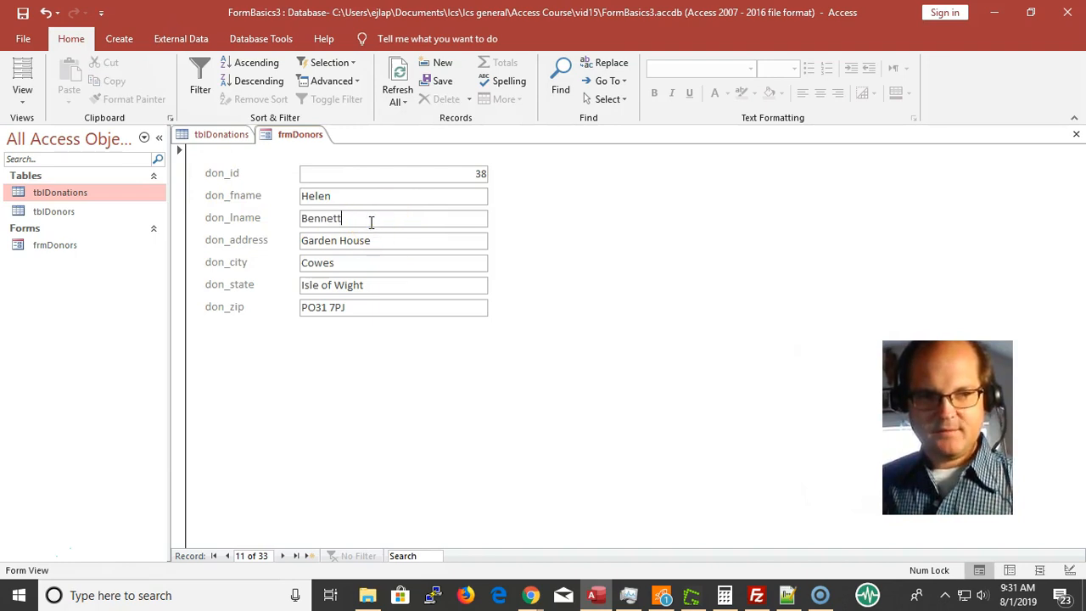
{"action": "left_click", "coordinate": [370, 220]}
{"action": "right_click", "coordinate": [370, 220]}
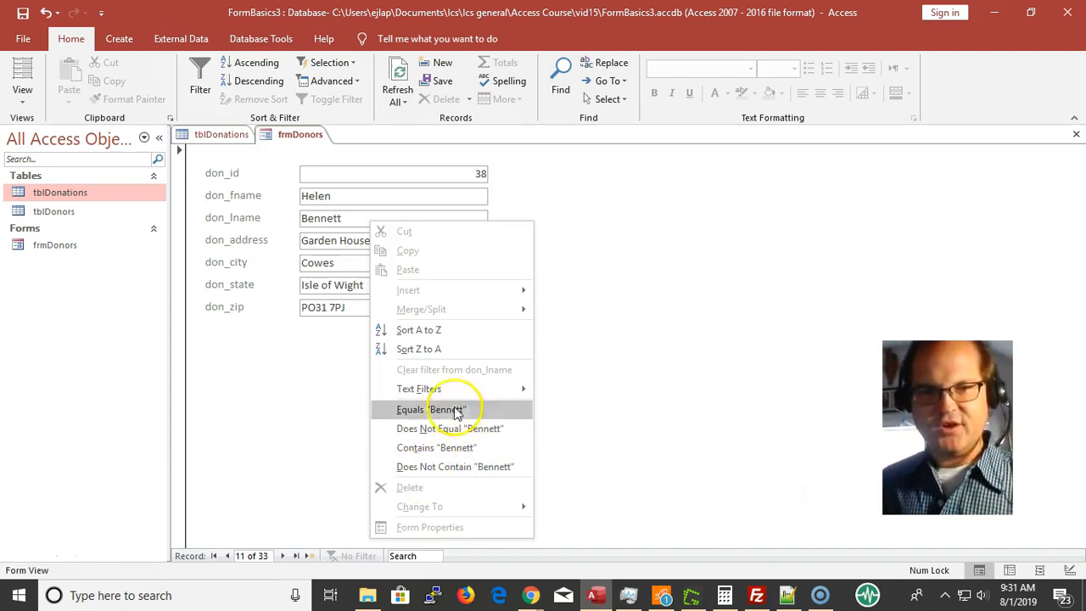
{"action": "mouse_move", "coordinate": [439, 397]}
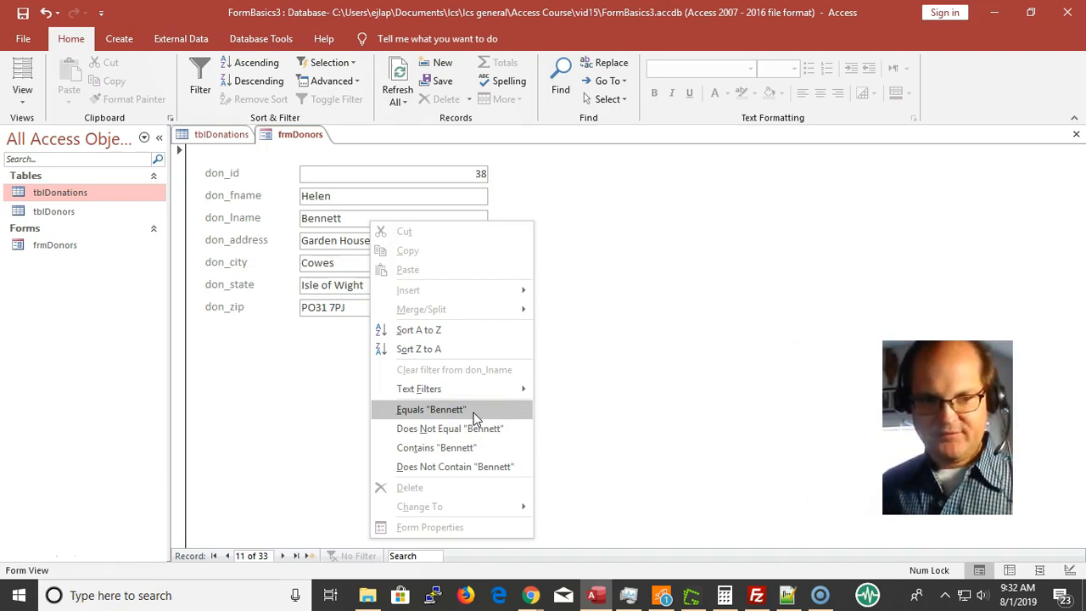
{"action": "left_click", "coordinate": [475, 414]}
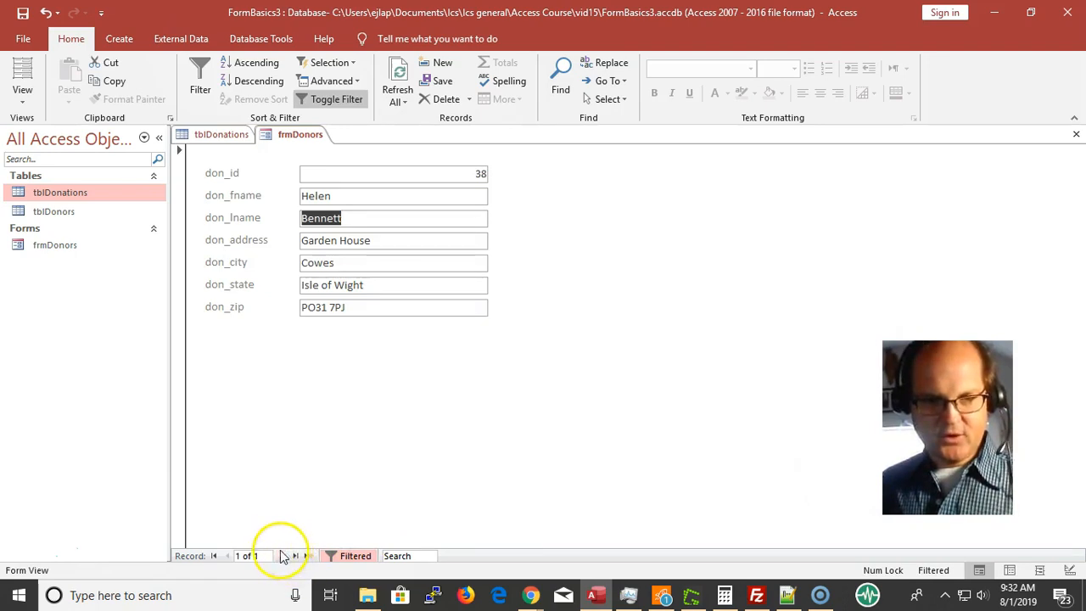
{"action": "left_click", "coordinate": [341, 102]}
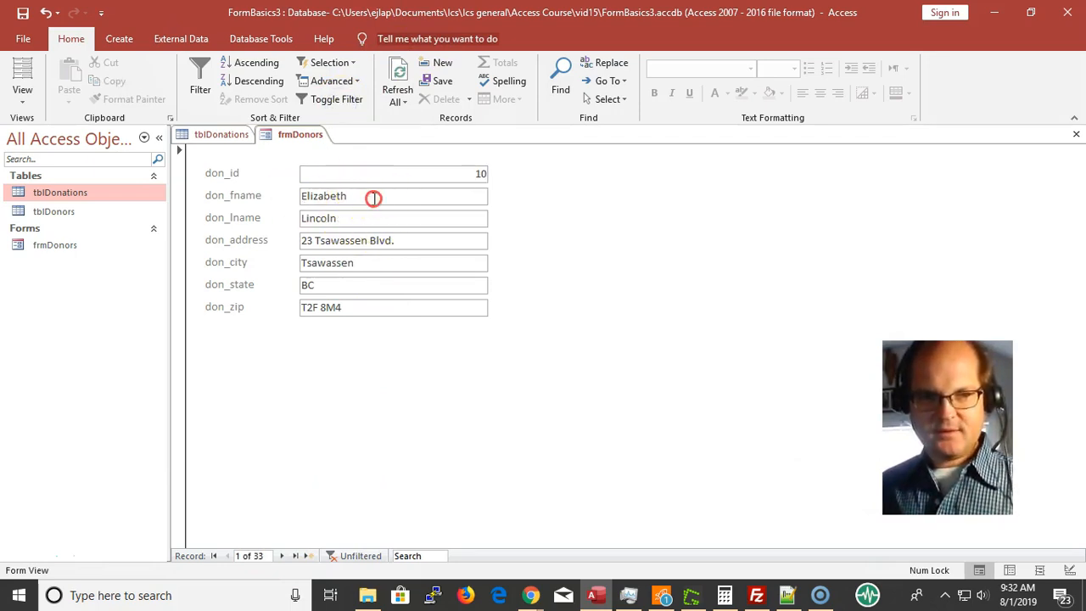
- Filter the form to donors whose don_fname equals the first name in record 1, and remove the filter
{"action": "right_click", "coordinate": [373, 198]}
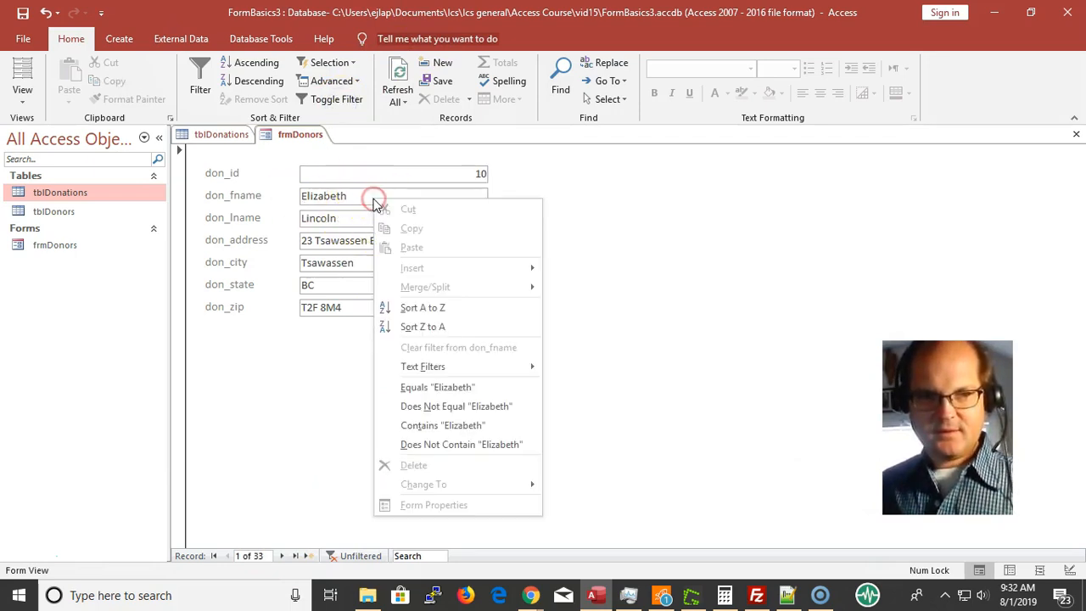
{"action": "left_click", "coordinate": [452, 390]}
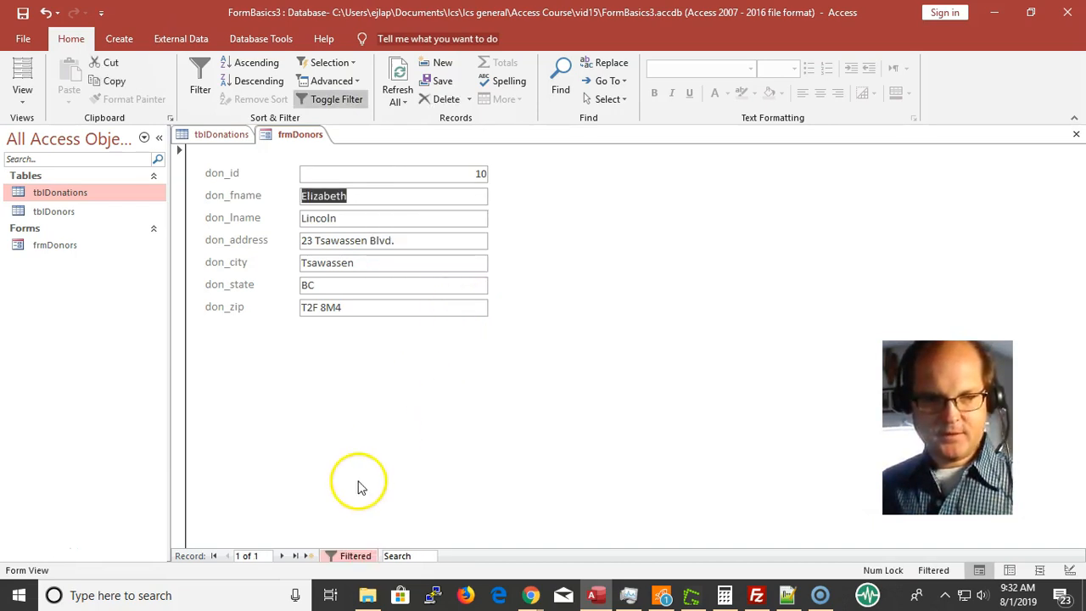
{"action": "left_click", "coordinate": [354, 556]}
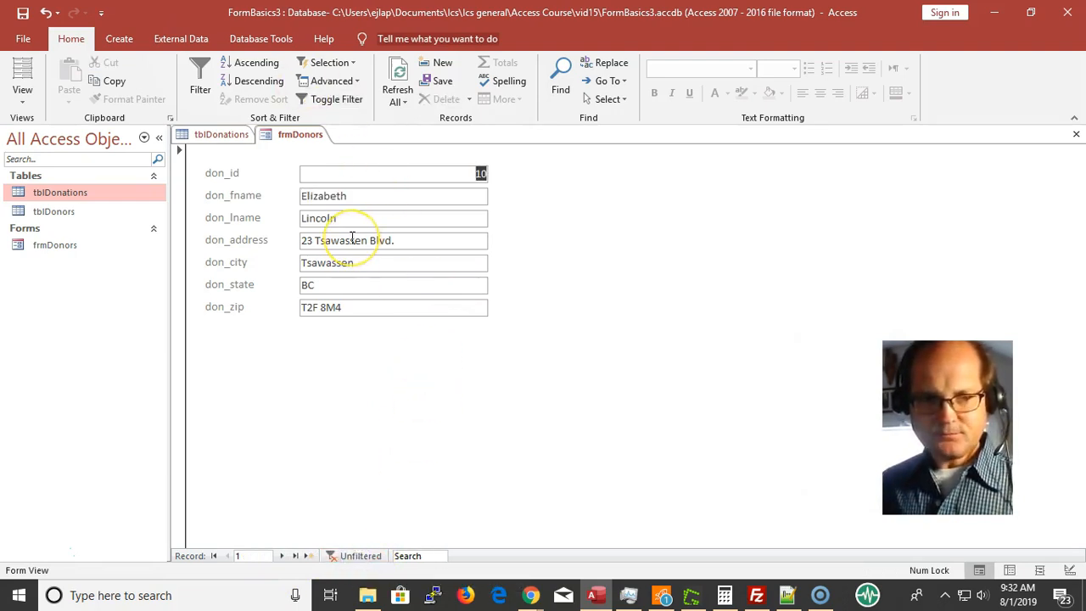
- Go to record 8, filter the donors by its don_fname value, and step through the matching records and back
{"action": "scroll", "coordinate": [352, 239], "scroll_direction": "down", "scroll_amount": 7}
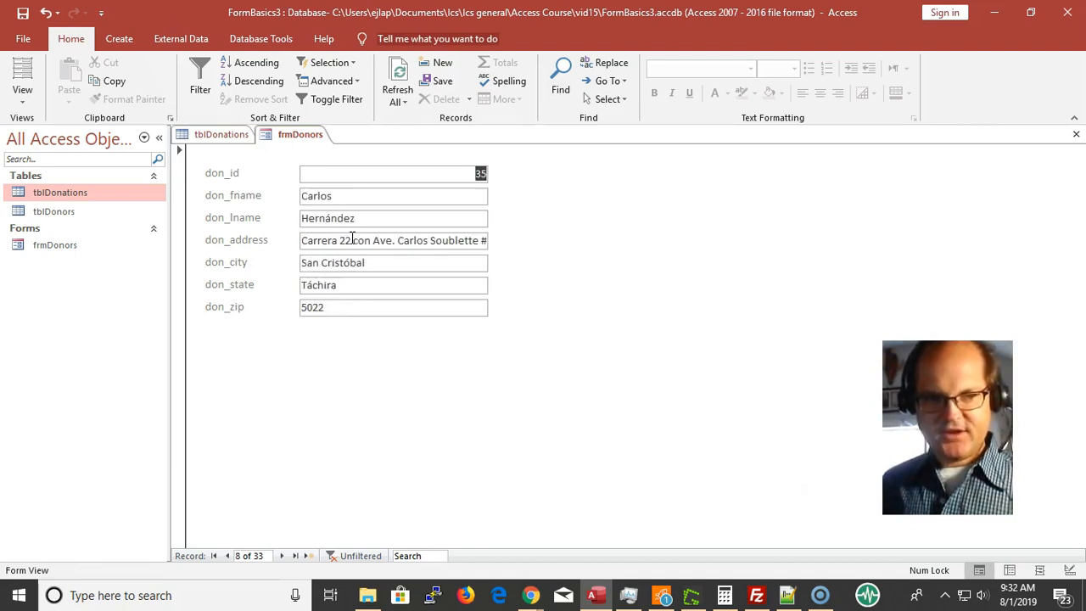
{"action": "left_click", "coordinate": [343, 194]}
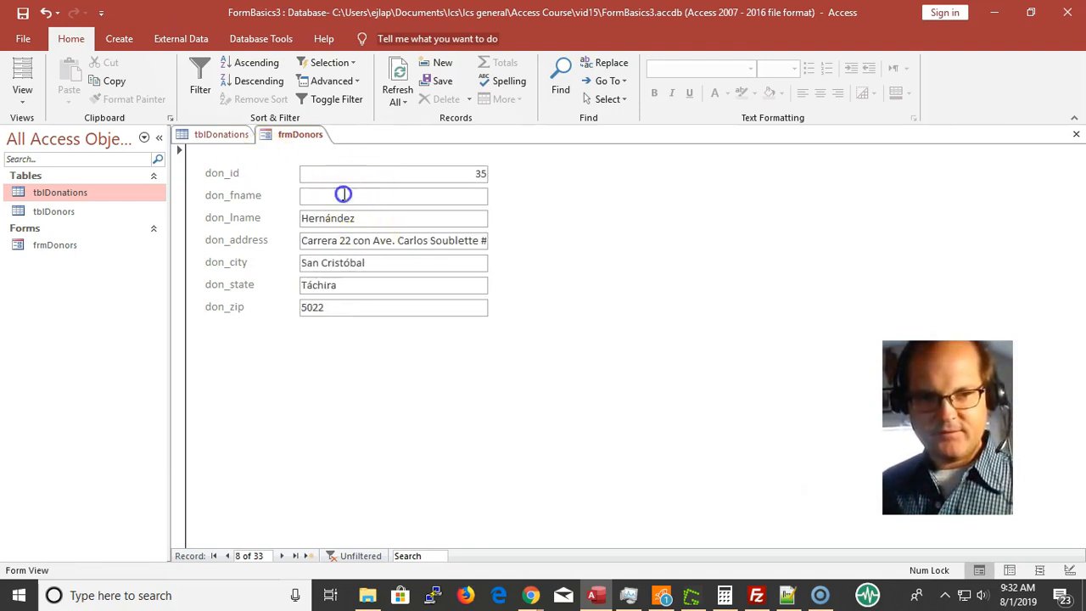
{"action": "right_click", "coordinate": [342, 194]}
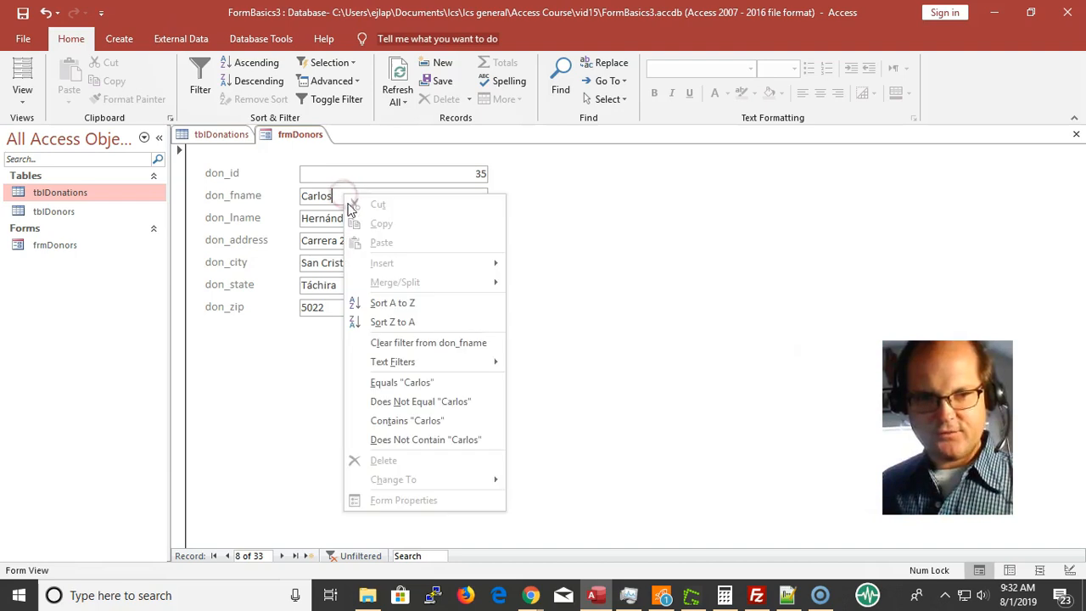
{"action": "left_click", "coordinate": [438, 386]}
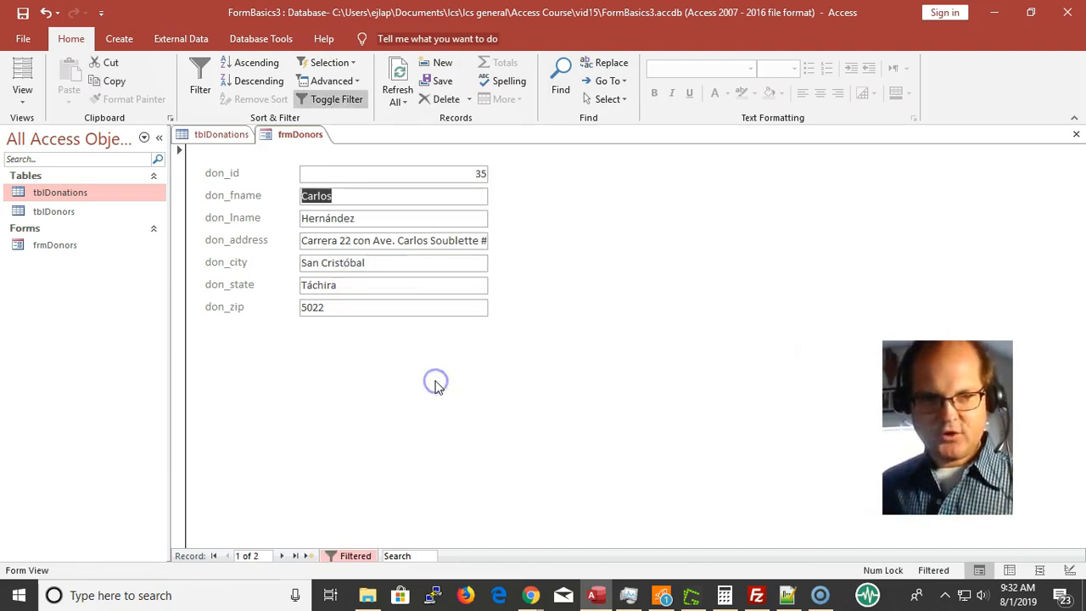
{"action": "left_click", "coordinate": [281, 557]}
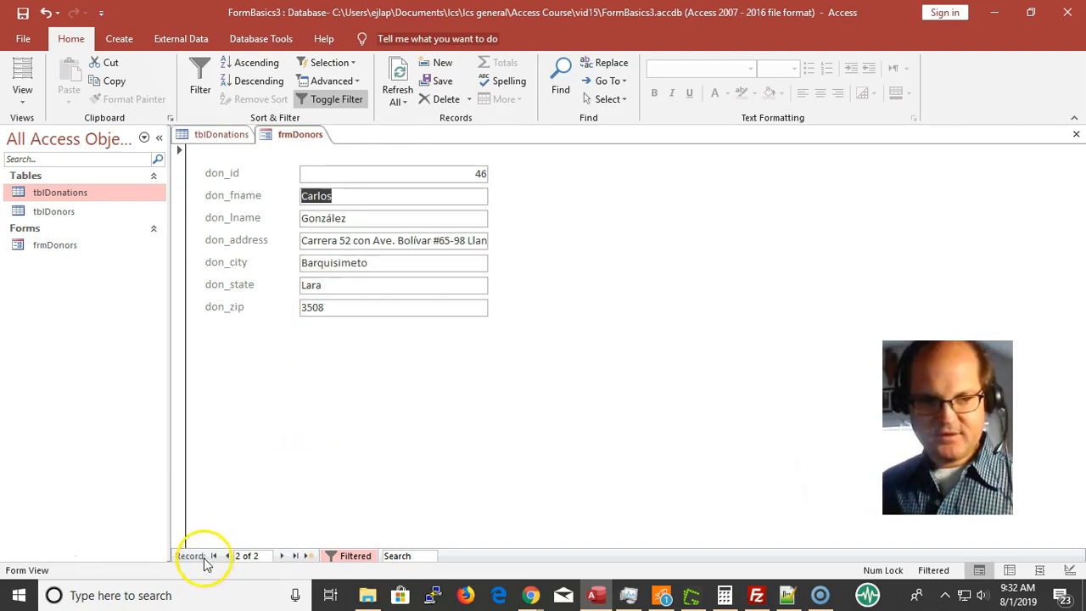
{"action": "left_click", "coordinate": [229, 555]}
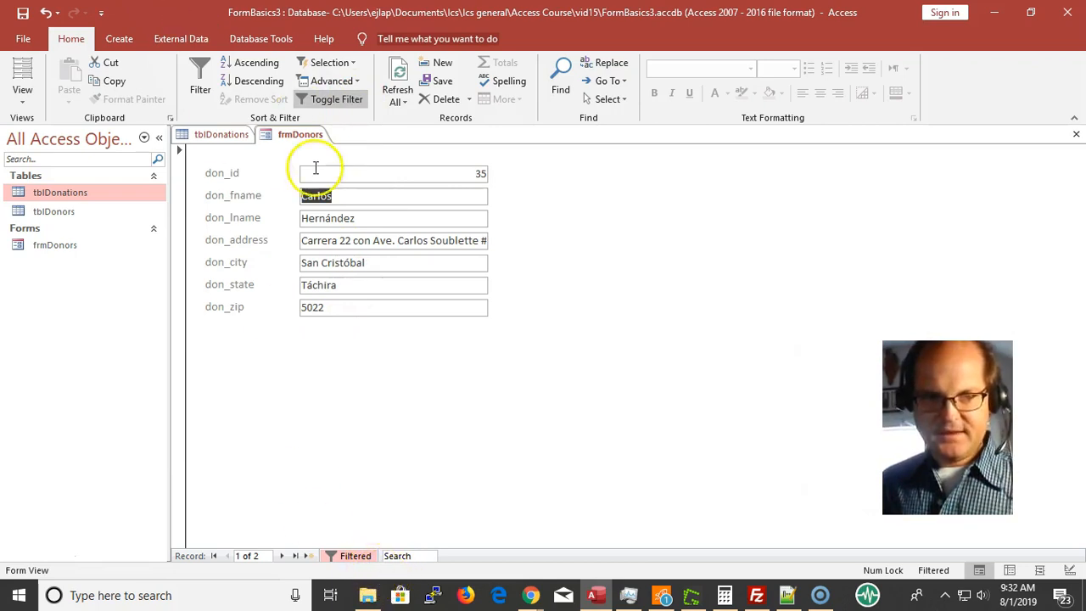
- Check the filter options for don_fname, switch off its filter, and step through the donors to record 4
{"action": "right_click", "coordinate": [351, 194]}
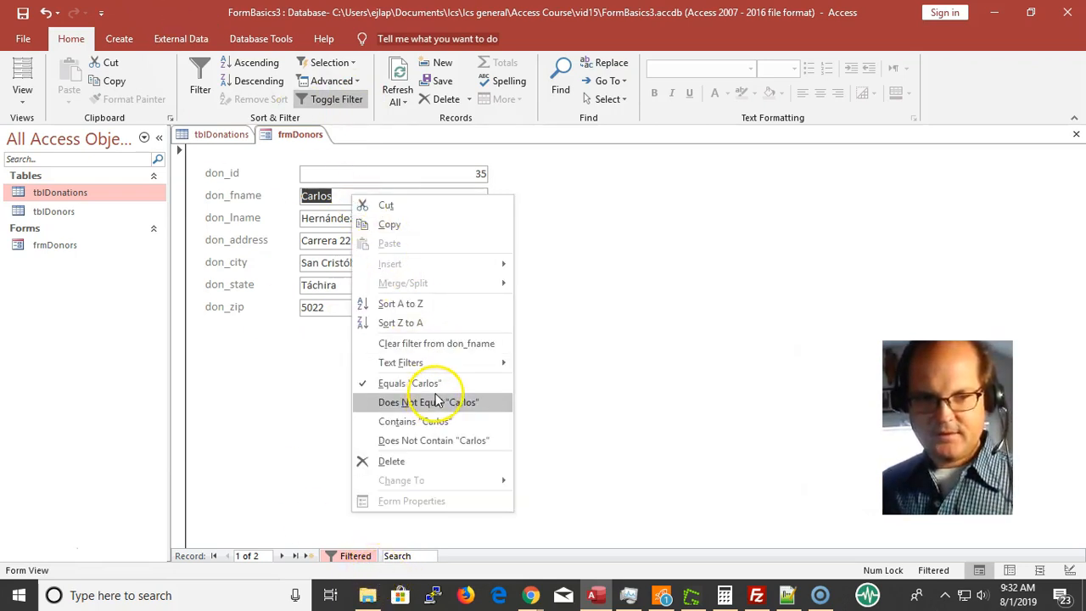
{"action": "left_click", "coordinate": [651, 266]}
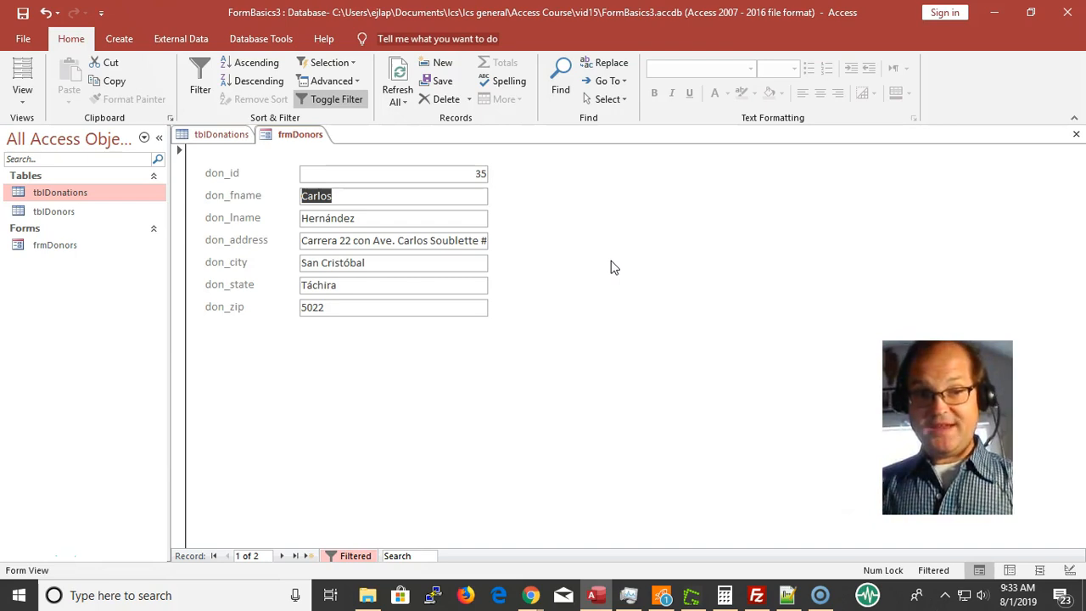
{"action": "left_click", "coordinate": [87, 15]}
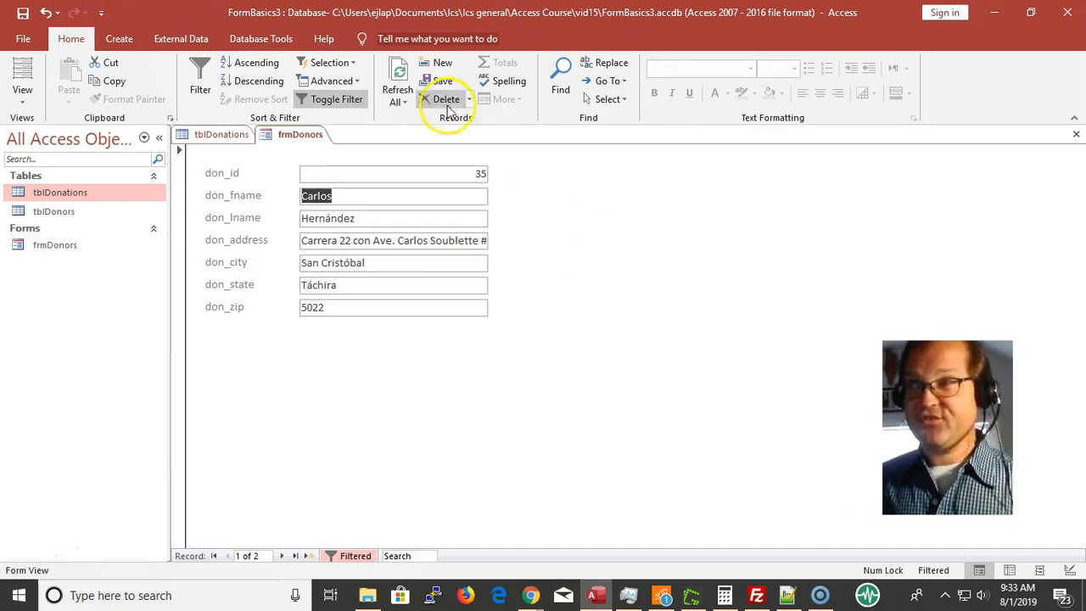
{"action": "left_click", "coordinate": [347, 101]}
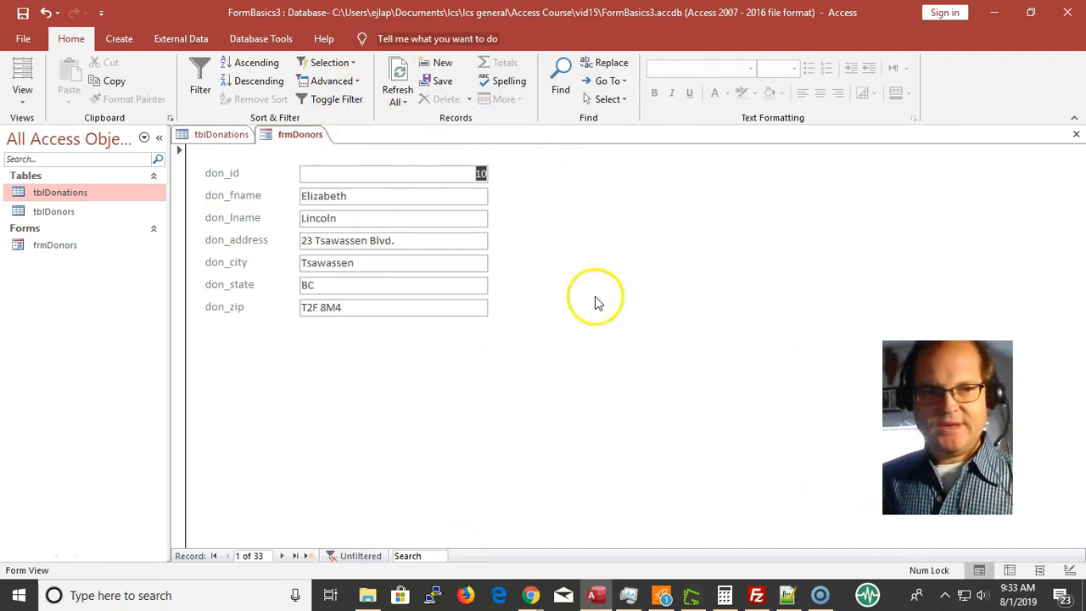
{"action": "scroll", "coordinate": [476, 219], "scroll_direction": "down", "scroll_amount": 2}
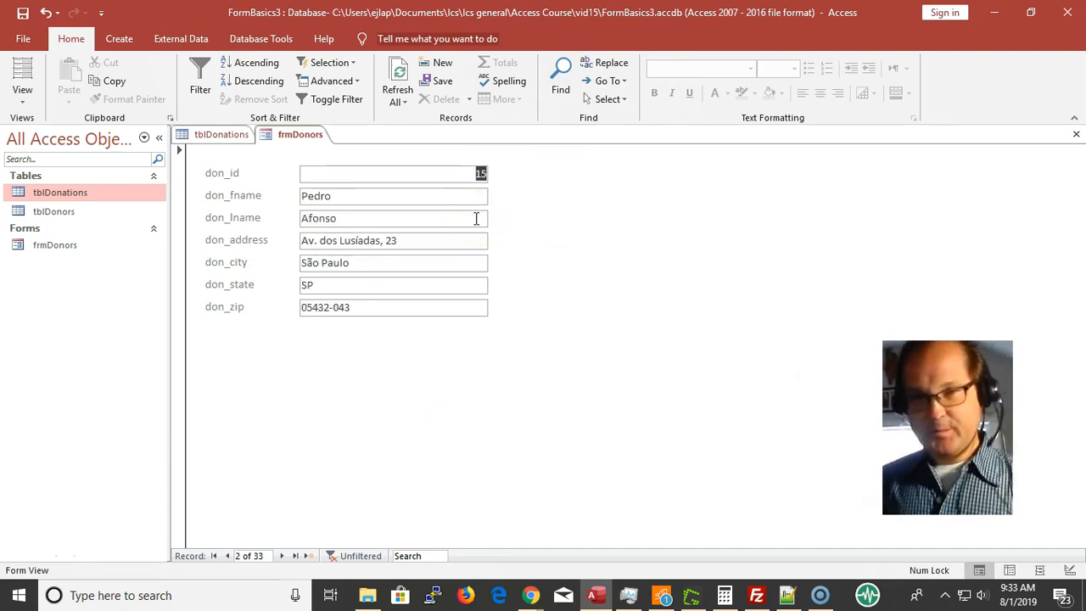
{"action": "scroll", "coordinate": [476, 219], "scroll_direction": "up", "scroll_amount": 2}
{"action": "scroll", "coordinate": [476, 219], "scroll_direction": "down", "scroll_amount": 3}
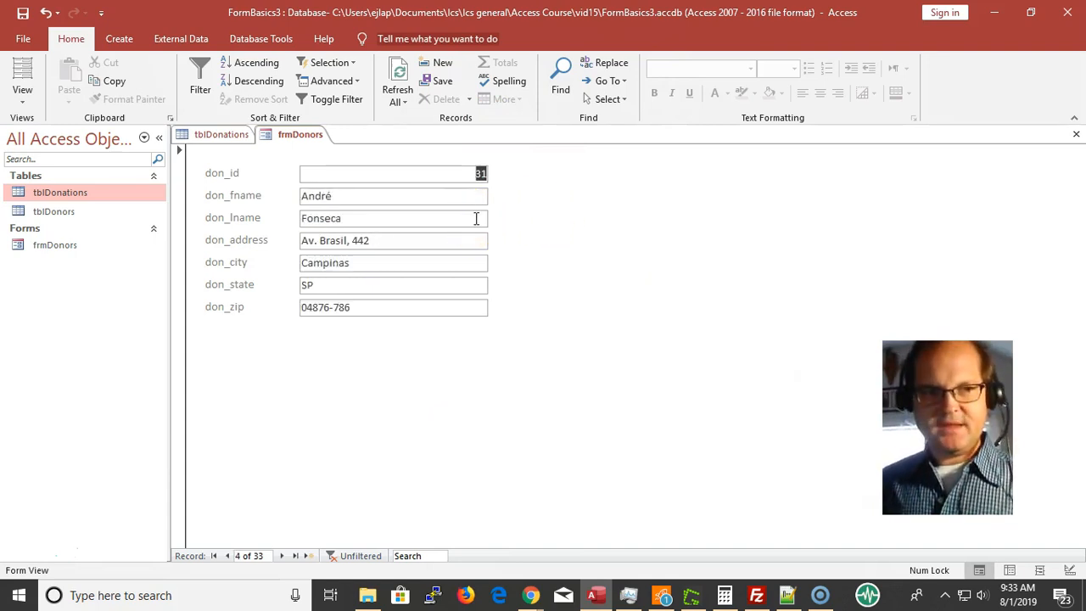
- Open the tblDonors table to view the donor records behind the form, and close it again
{"action": "left_click", "coordinate": [74, 211]}
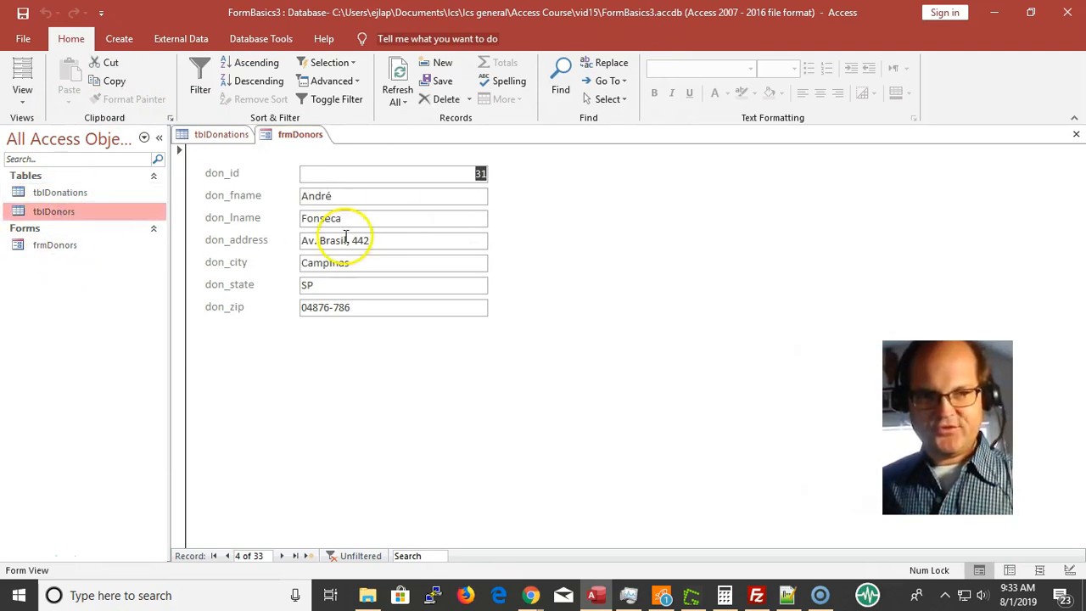
{"action": "left_click", "coordinate": [361, 196]}
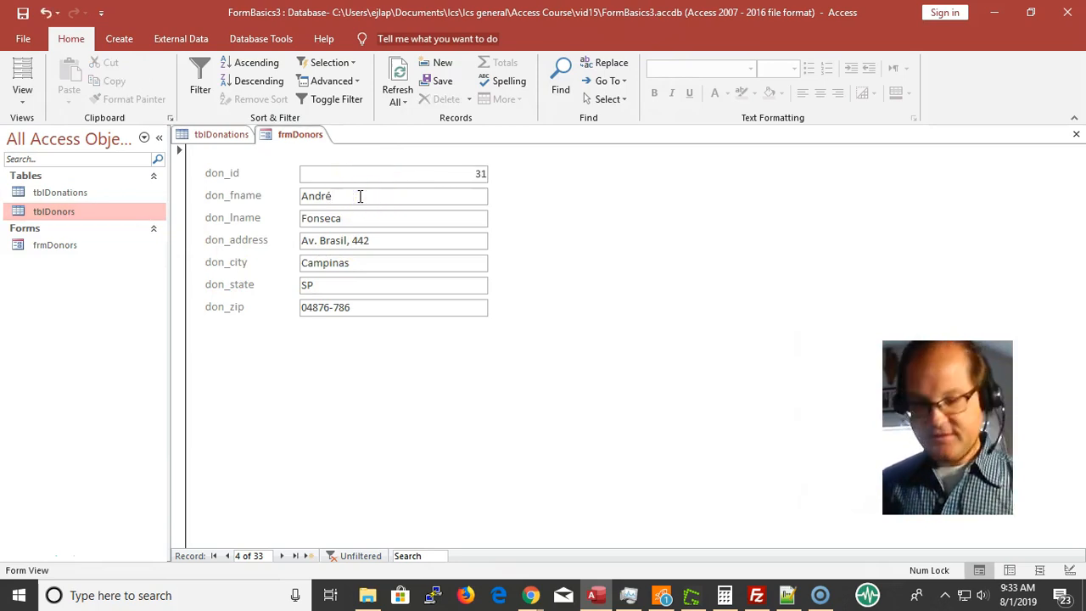
{"action": "left_click", "coordinate": [72, 215]}
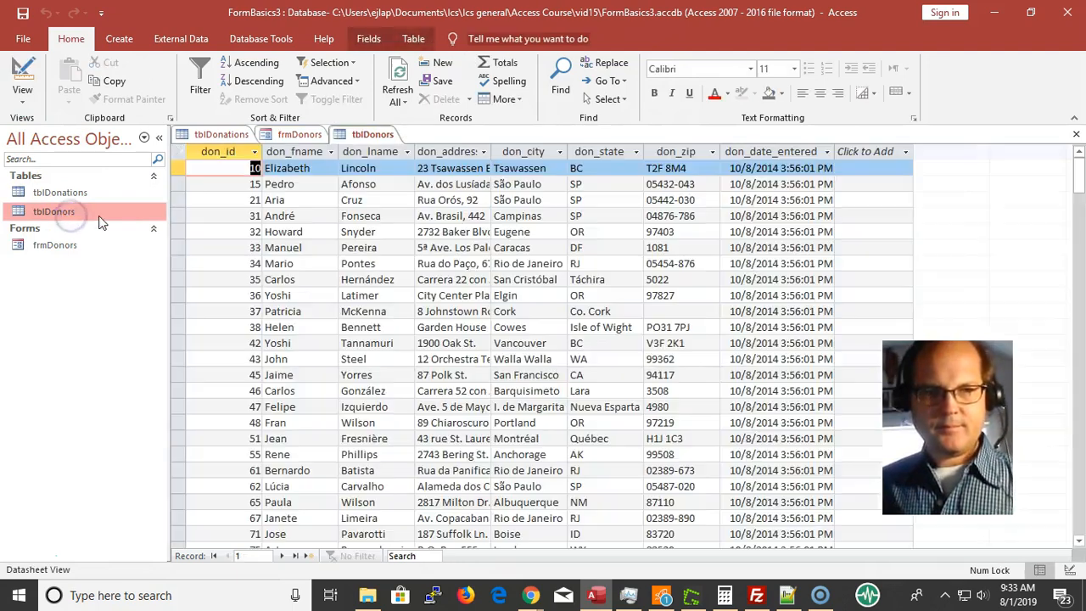
{"action": "key", "text": "ctrl+w"}
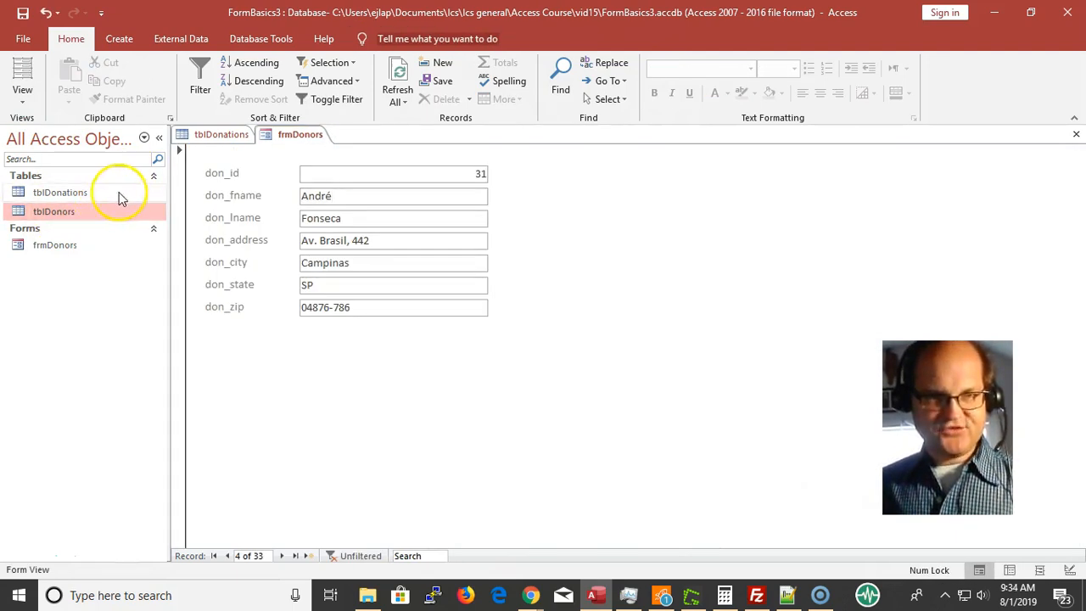
- Look through the tblDonations records down to the end and back, and close the table without saving layout changes
{"action": "left_click", "coordinate": [202, 139]}
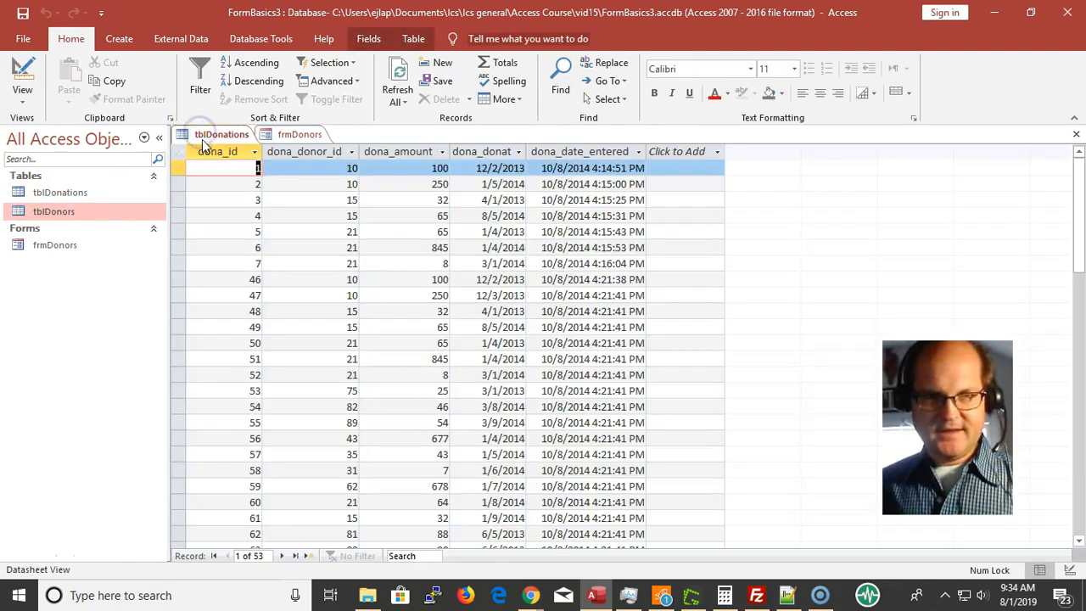
{"action": "scroll", "coordinate": [311, 227], "scroll_direction": "down", "scroll_amount": 15}
{"action": "scroll", "coordinate": [310, 229], "scroll_direction": "down", "scroll_amount": 14}
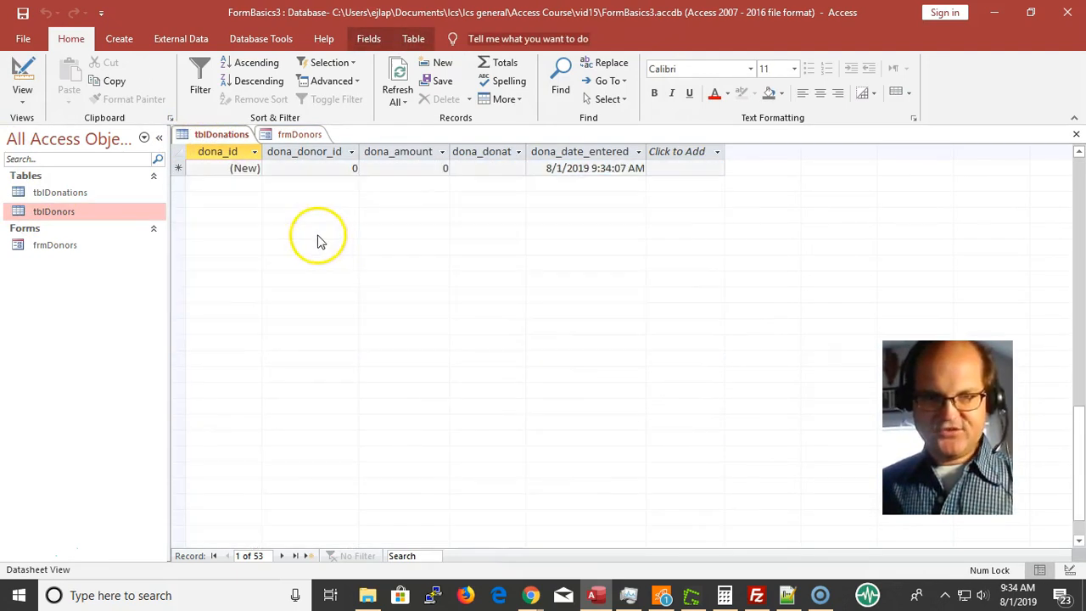
{"action": "scroll", "coordinate": [316, 237], "scroll_direction": "up", "scroll_amount": 14}
{"action": "scroll", "coordinate": [306, 225], "scroll_direction": "up", "scroll_amount": 17}
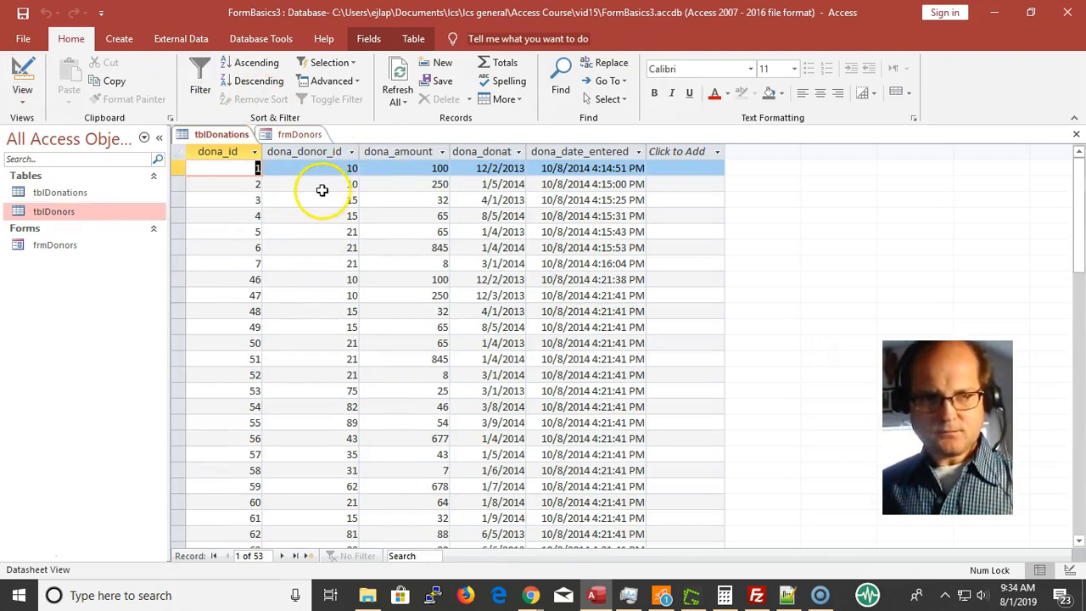
{"action": "key", "text": "ctrl+w"}
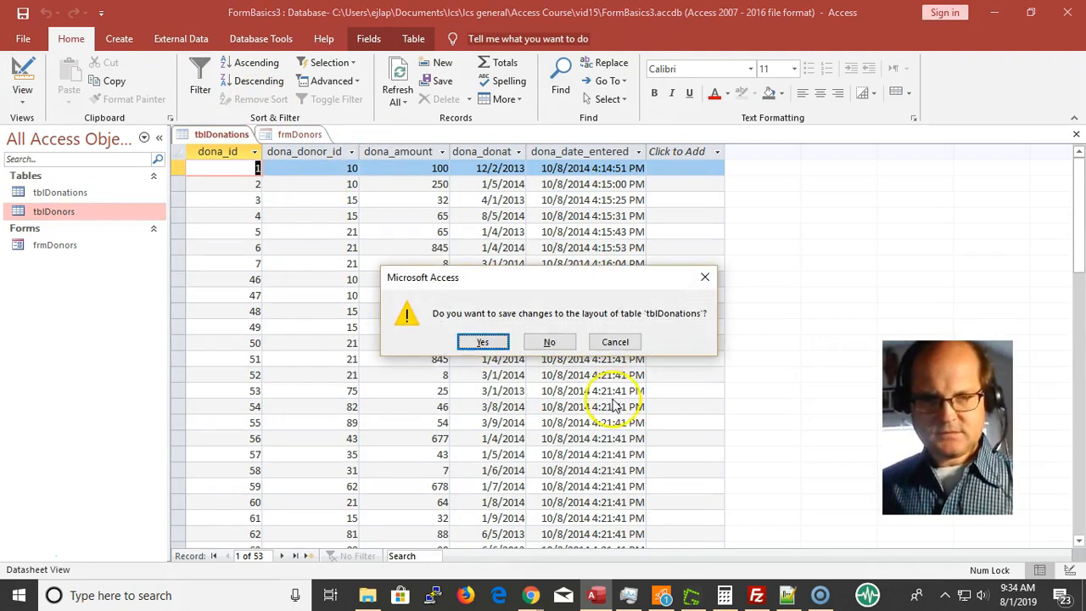
{"action": "left_click", "coordinate": [557, 343]}
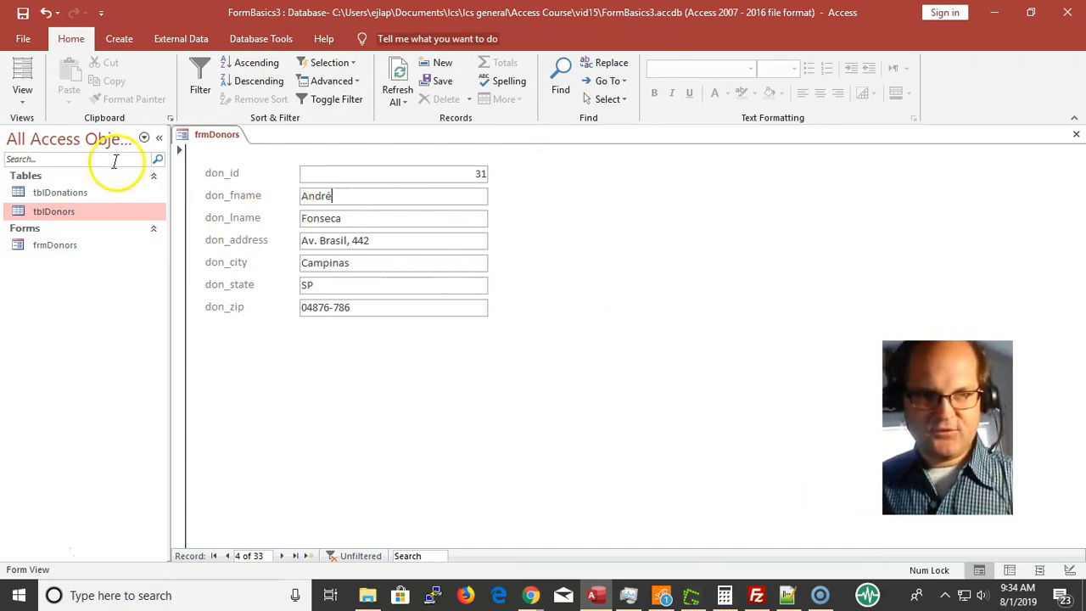
{"action": "left_click", "coordinate": [81, 199]}
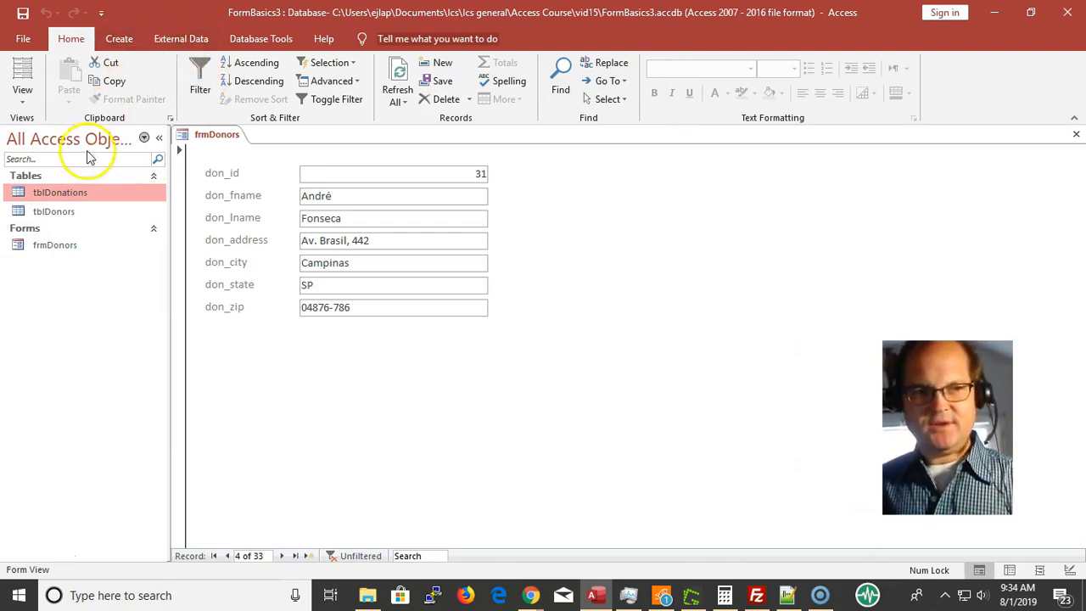
{"action": "left_click", "coordinate": [119, 38]}
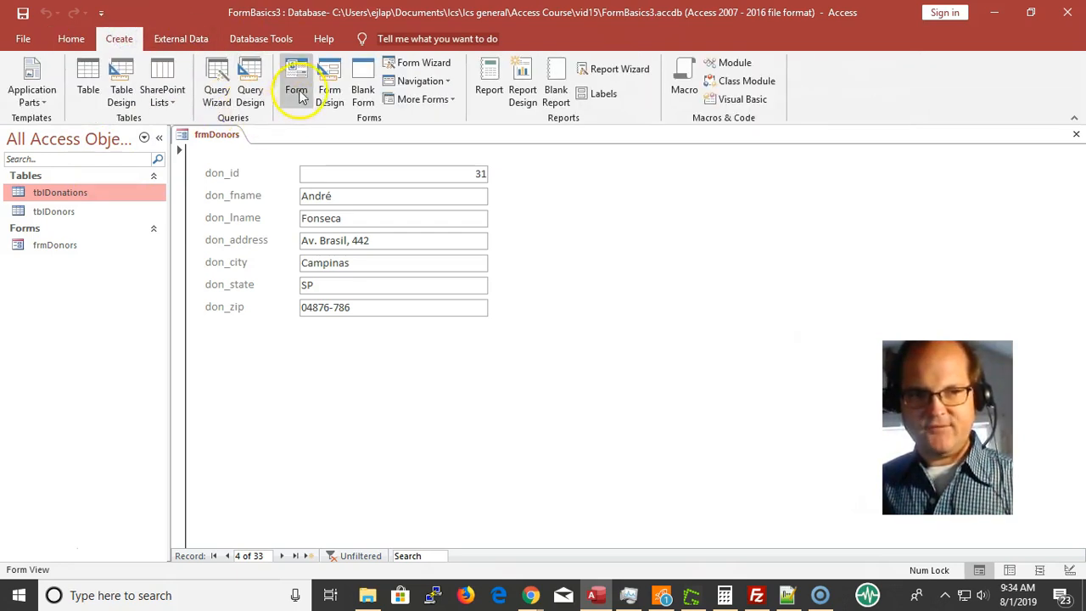
{"action": "left_click", "coordinate": [326, 77]}
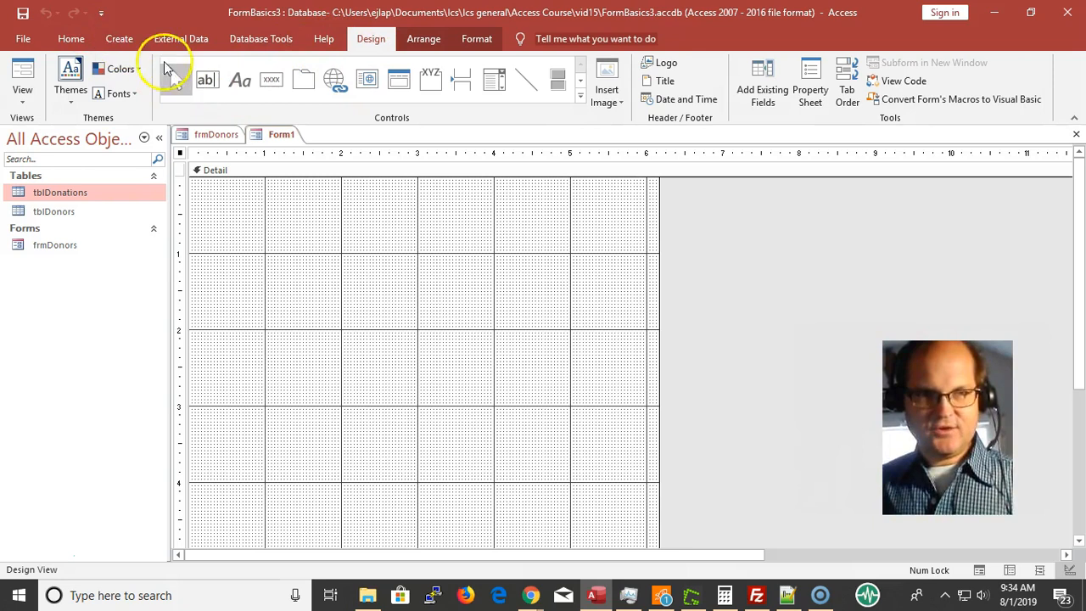
{"action": "left_click", "coordinate": [119, 39]}
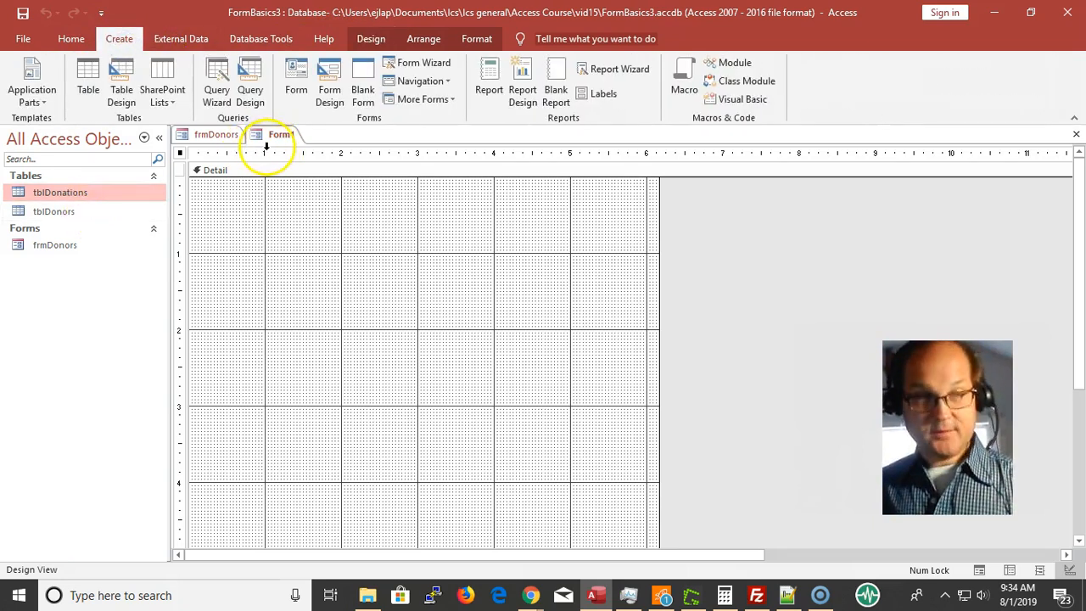
{"action": "key", "text": "ctrl+w"}
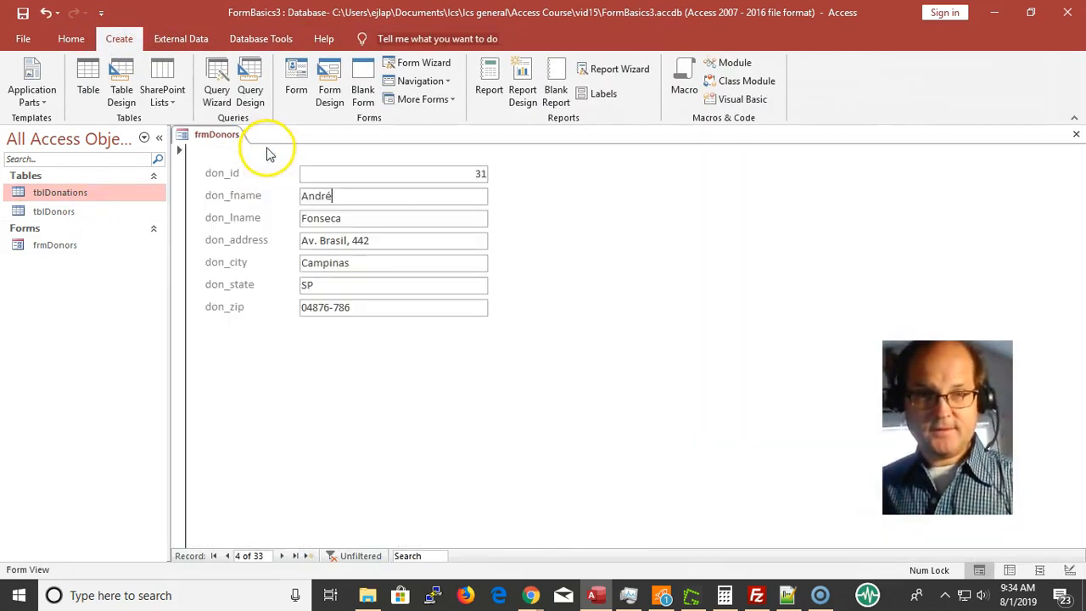
{"action": "left_click", "coordinate": [294, 78]}
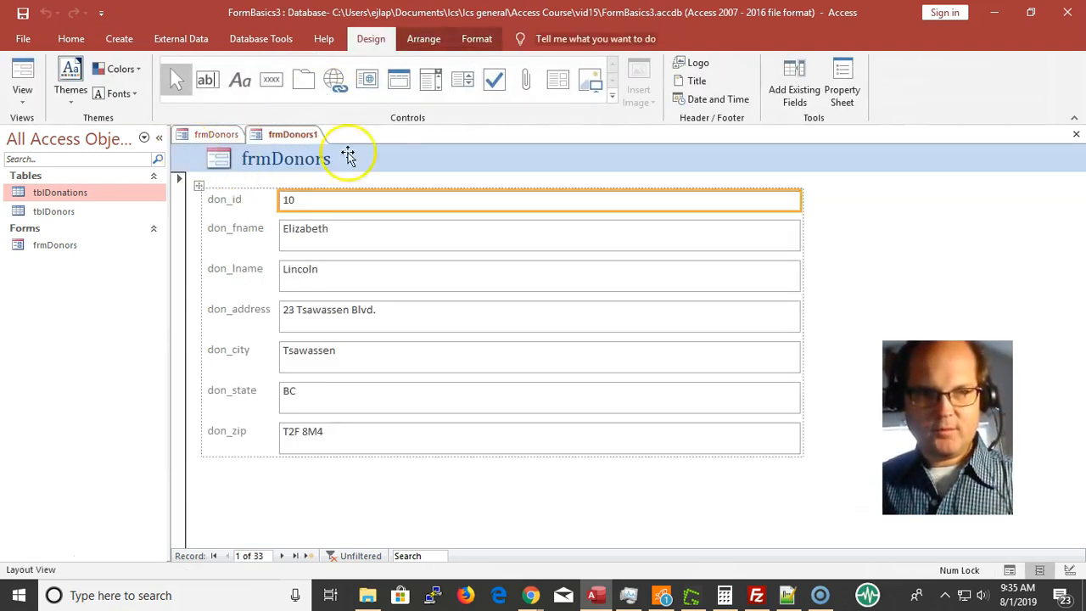
{"action": "right_click", "coordinate": [311, 135]}
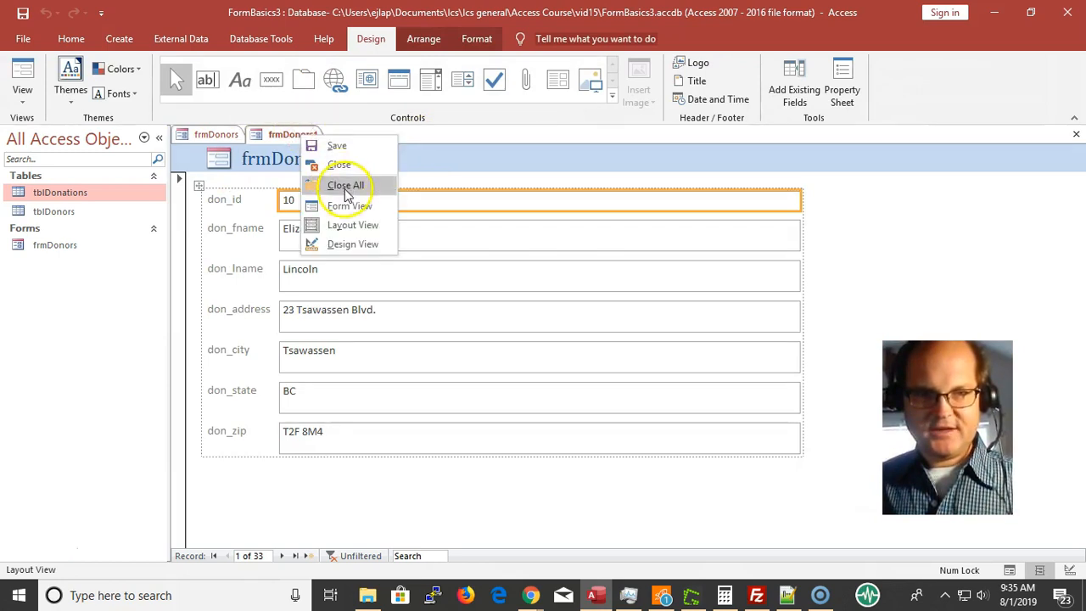
{"action": "left_click", "coordinate": [352, 244]}
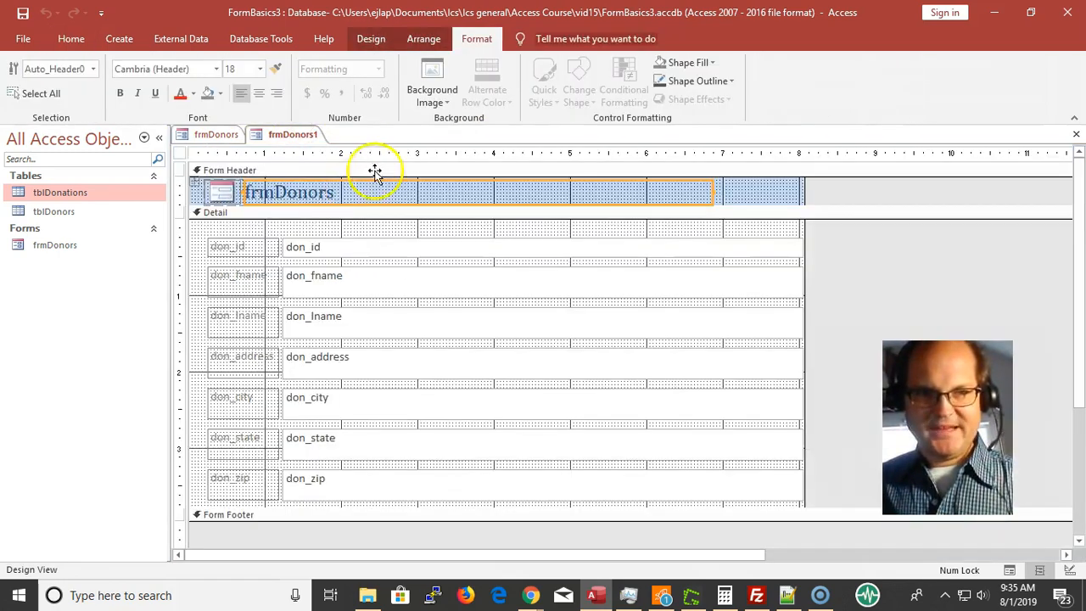
{"action": "double_click", "coordinate": [177, 155]}
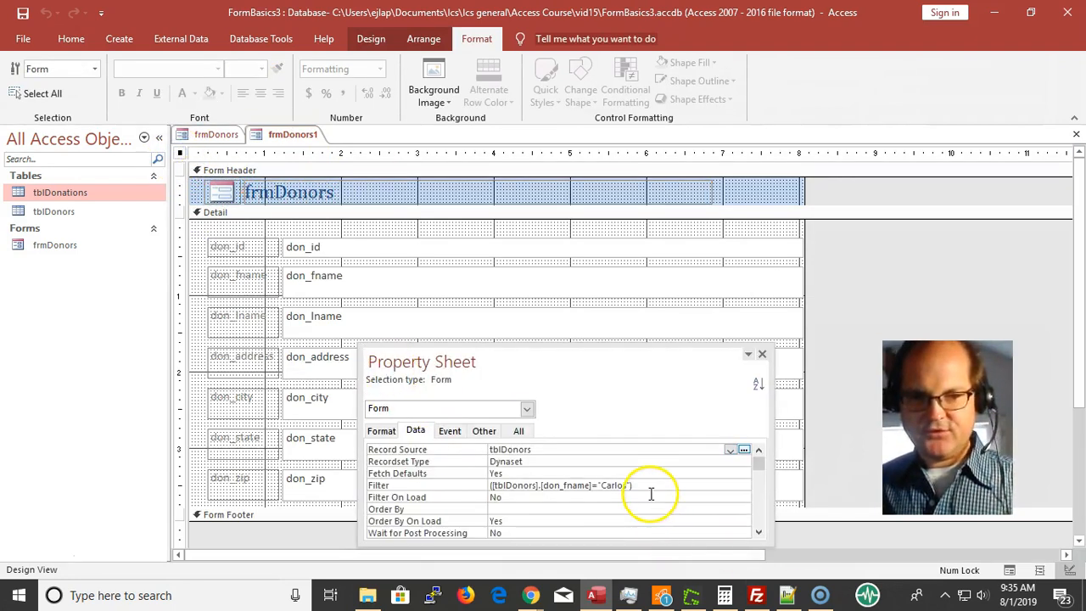
{"action": "left_click", "coordinate": [477, 475]}
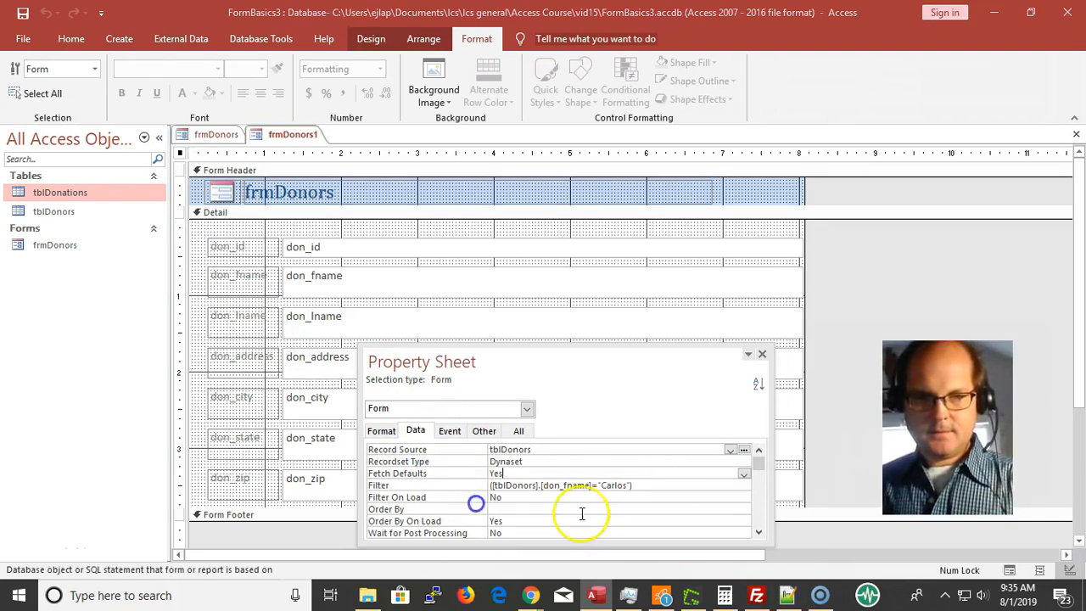
{"action": "left_click", "coordinate": [629, 489]}
{"action": "key", "text": "Delete"}
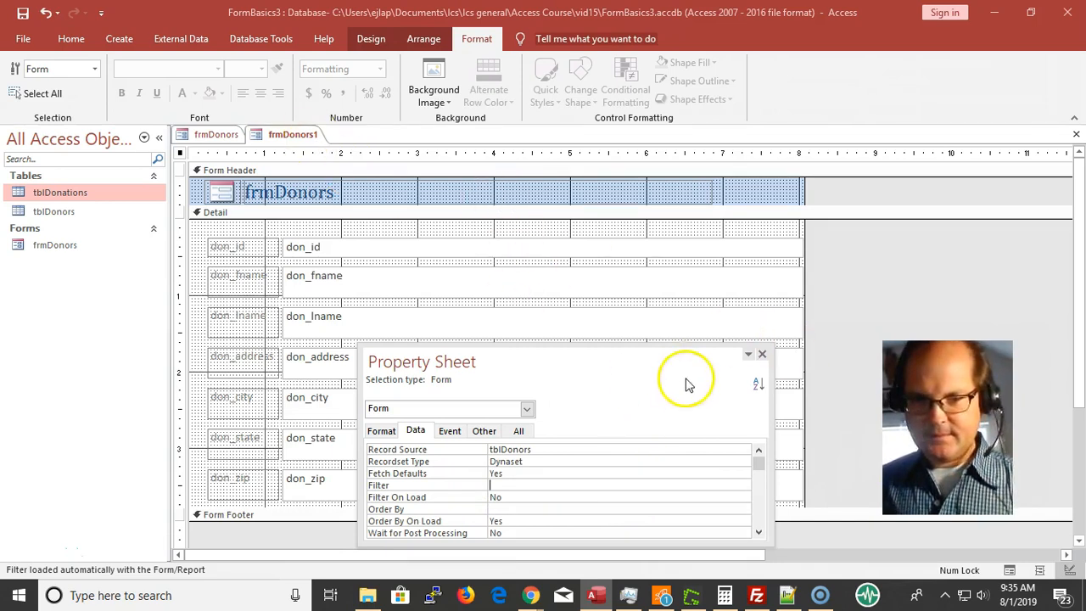
{"action": "left_click", "coordinate": [762, 355]}
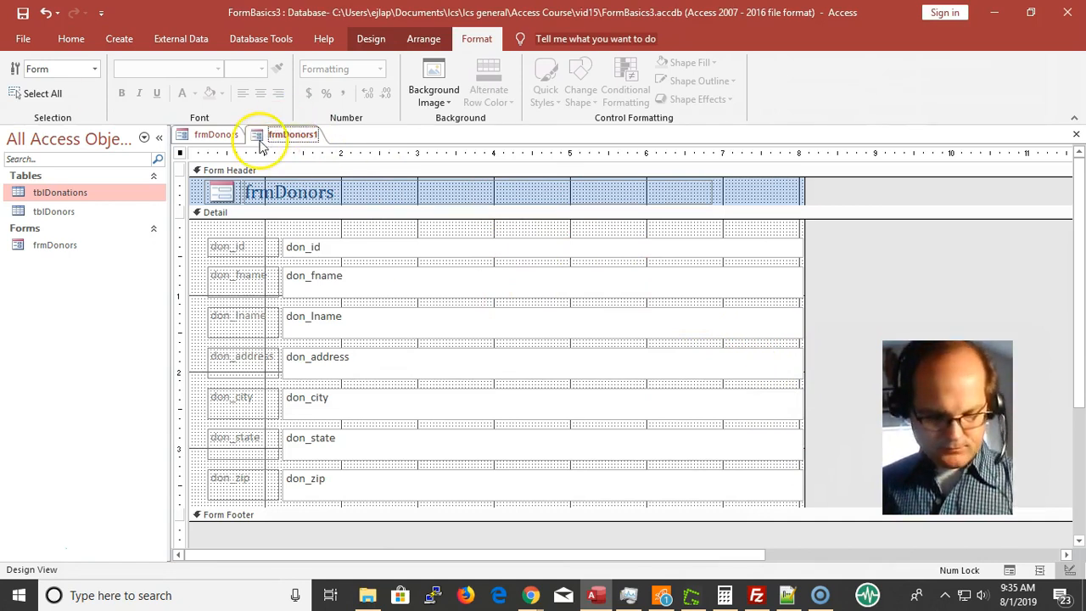
{"action": "key", "text": "ctrl+w"}
{"action": "left_click", "coordinate": [564, 343]}
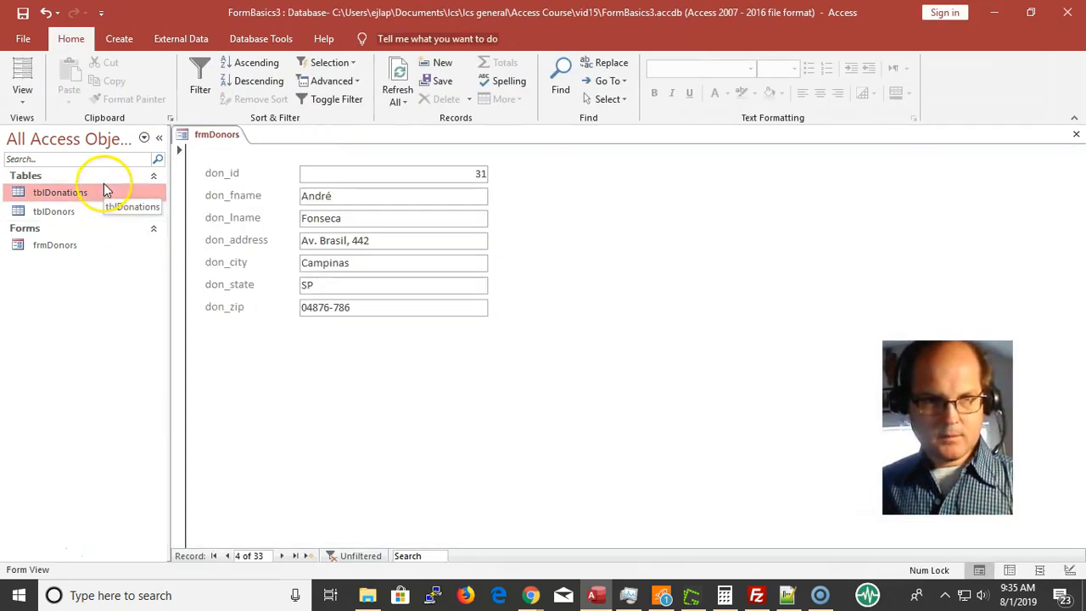
- Create an automatic form from the tblDonations table and switch it to Design View
{"action": "left_click", "coordinate": [81, 229]}
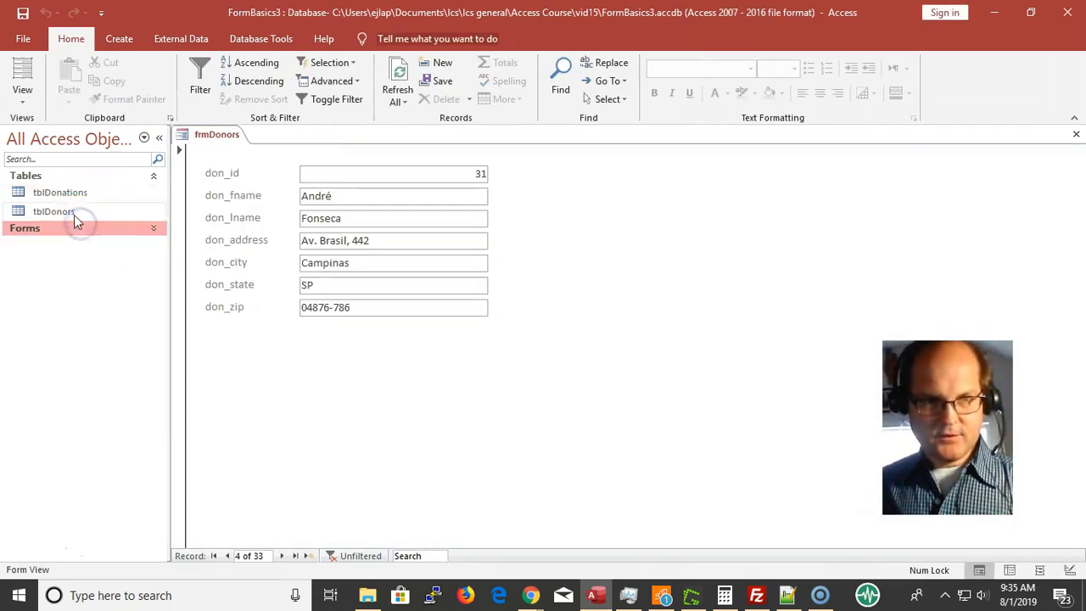
{"action": "left_click", "coordinate": [74, 213]}
{"action": "left_click", "coordinate": [72, 194]}
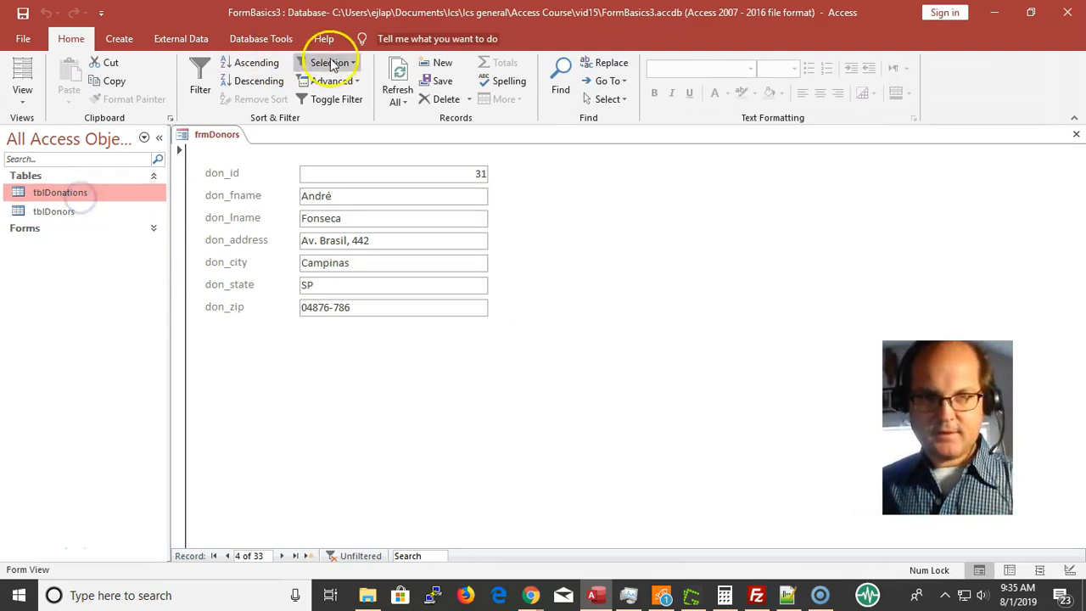
{"action": "left_click", "coordinate": [123, 38]}
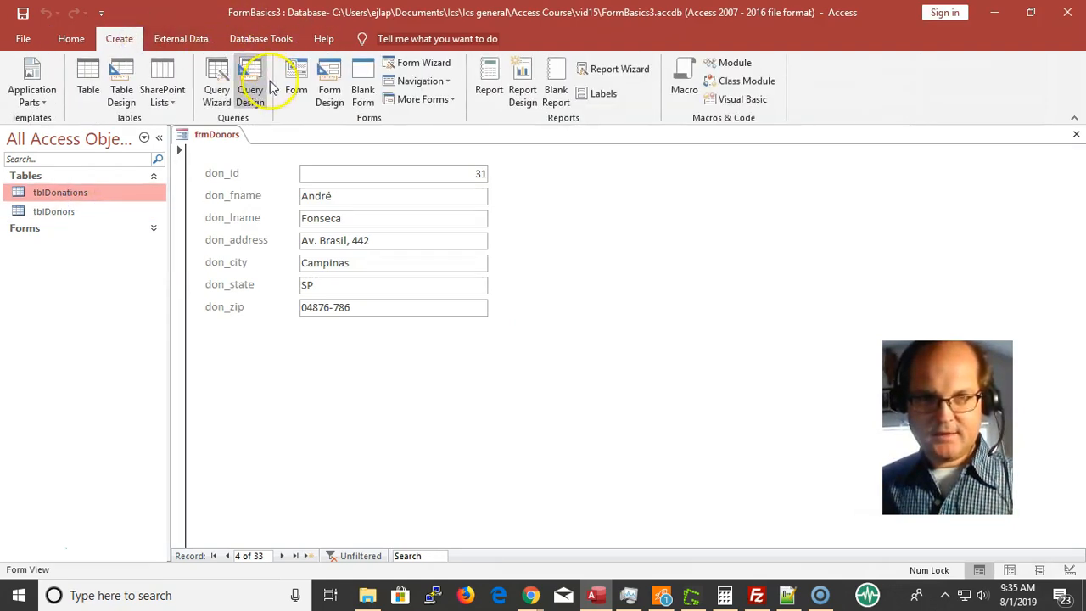
{"action": "left_click", "coordinate": [296, 78]}
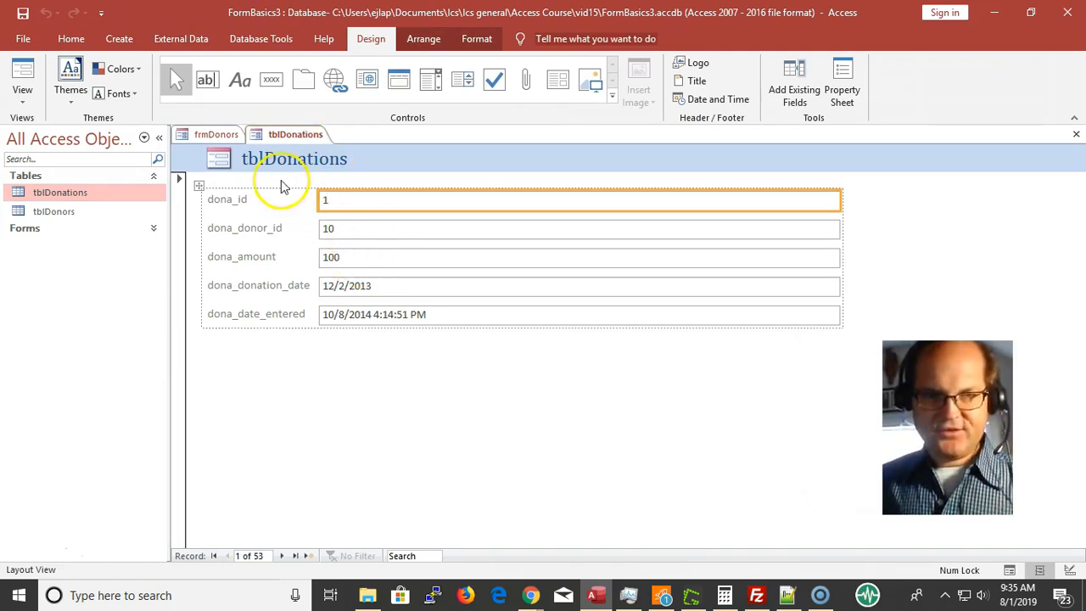
{"action": "right_click", "coordinate": [278, 136]}
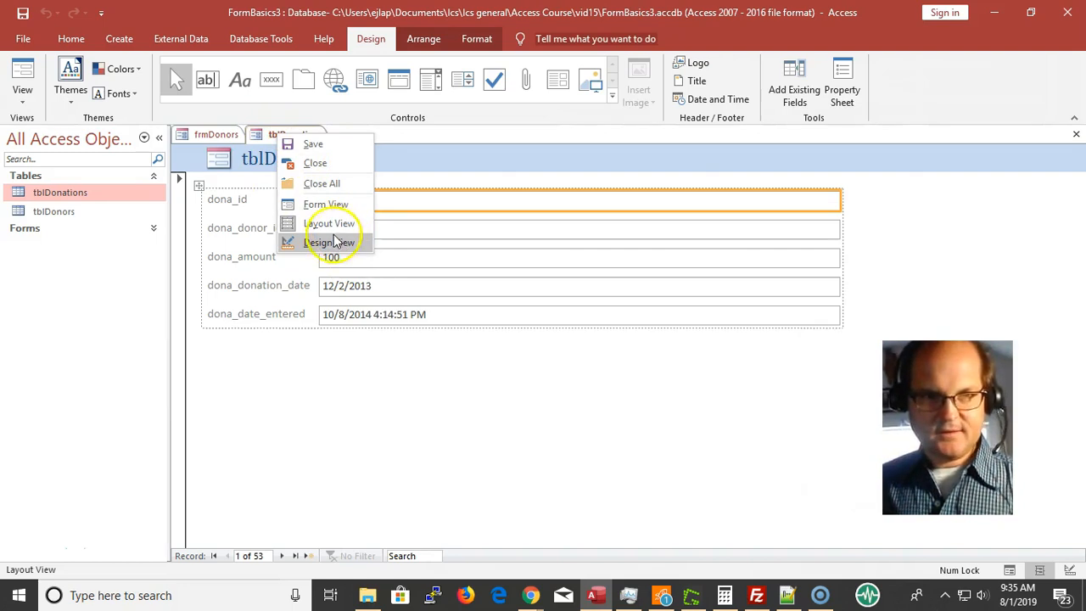
{"action": "left_click", "coordinate": [327, 244]}
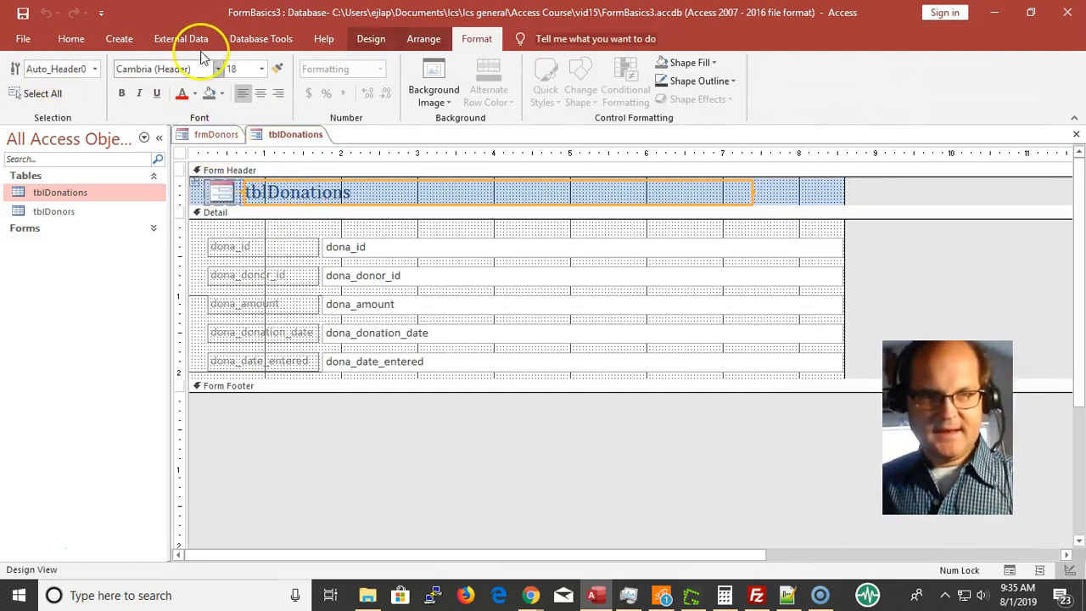
- Set the donations form's Default View to Datasheet, save the form as frmDonationsSub and close it
{"action": "double_click", "coordinate": [180, 152]}
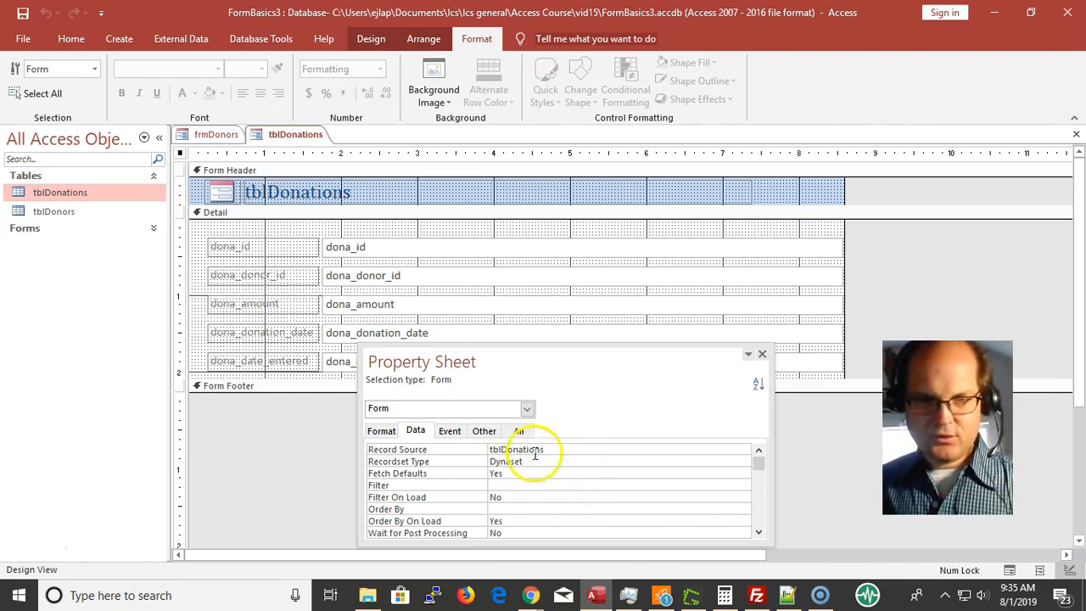
{"action": "left_click", "coordinate": [381, 430]}
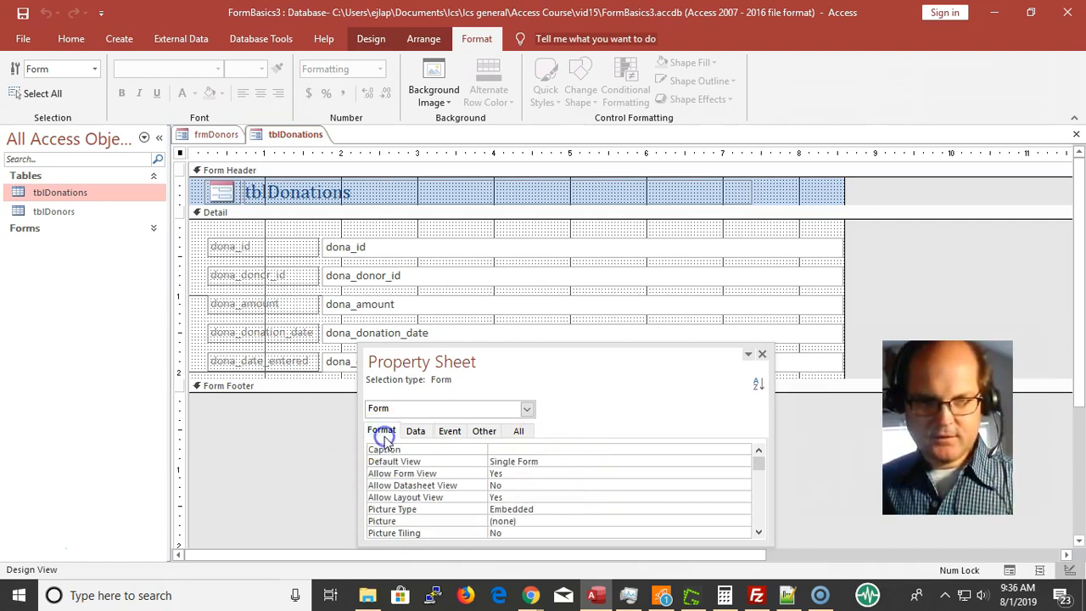
{"action": "left_click", "coordinate": [578, 463]}
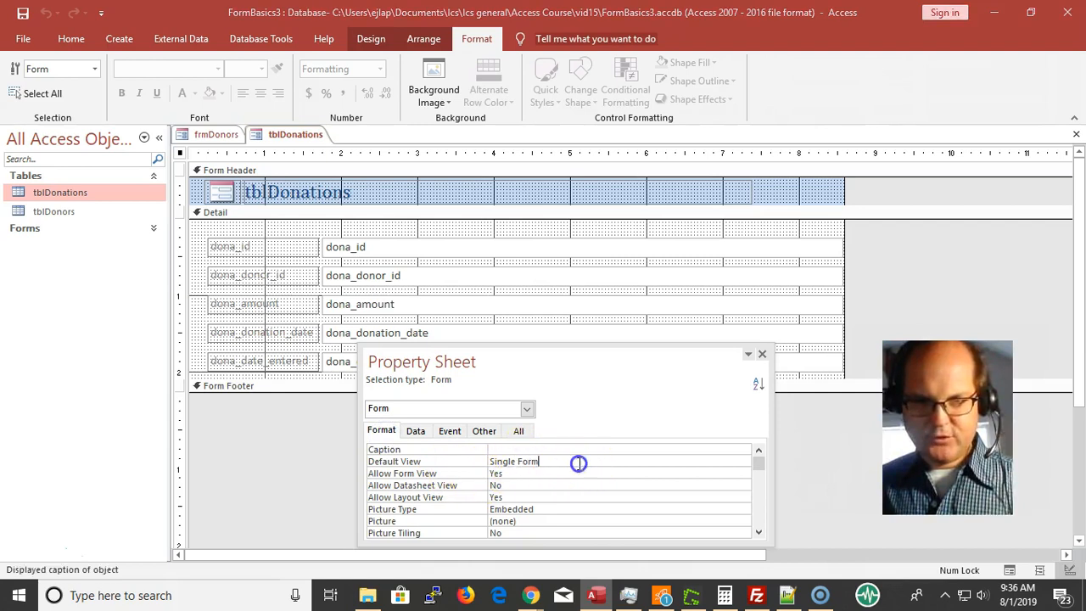
{"action": "left_click", "coordinate": [741, 462]}
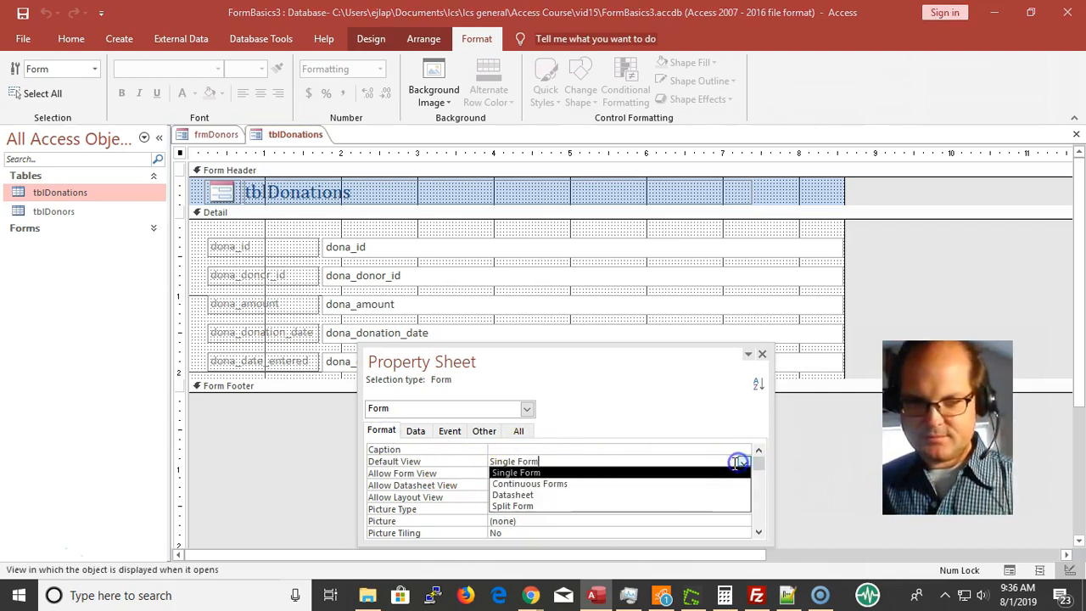
{"action": "left_click", "coordinate": [600, 496]}
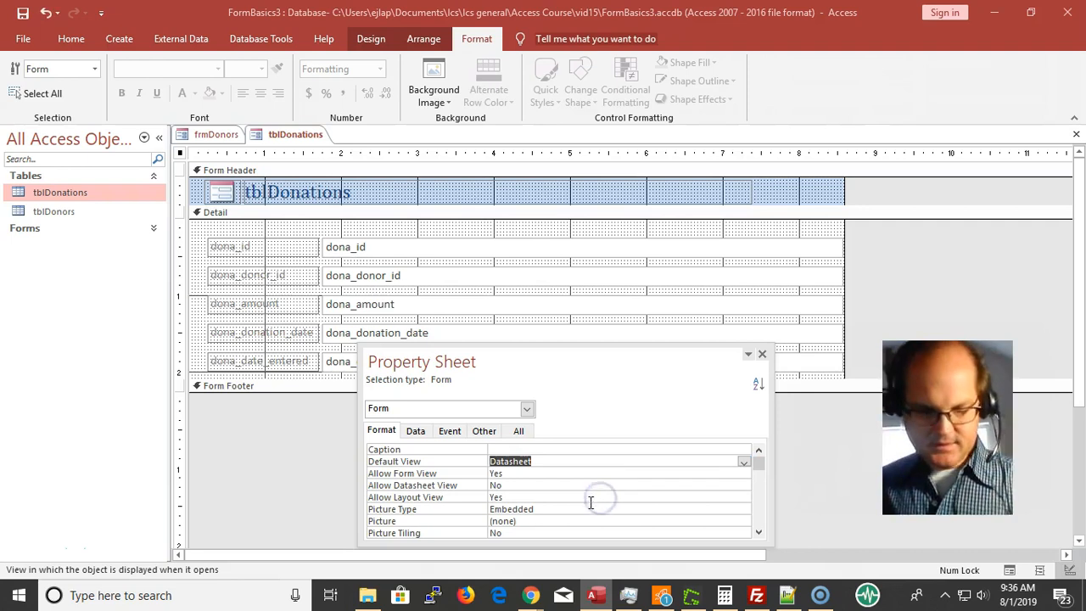
{"action": "key", "text": "ctrl+s"}
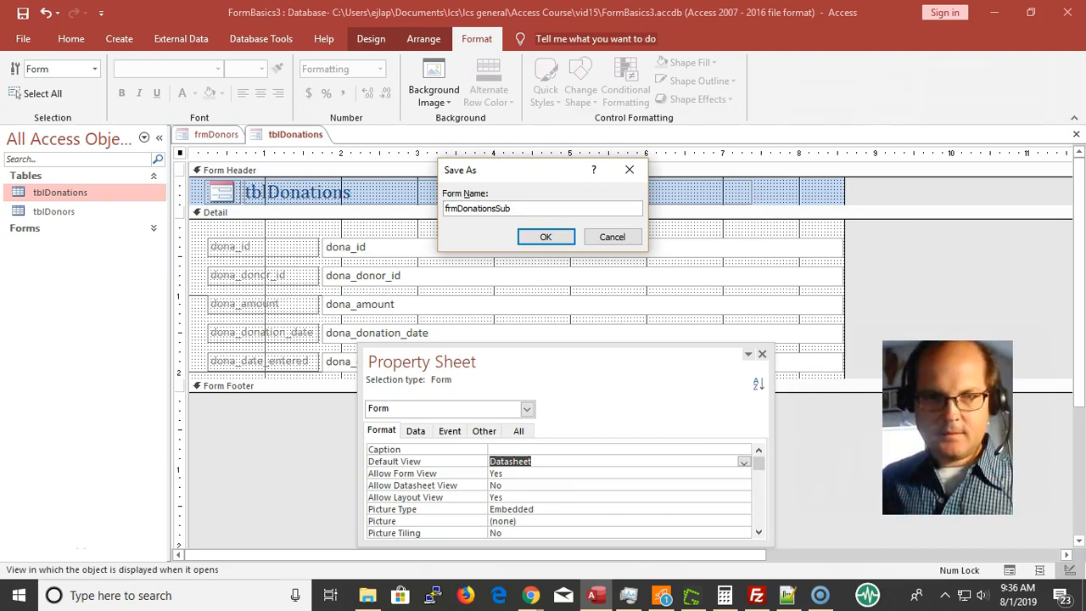
{"action": "key", "text": "Return"}
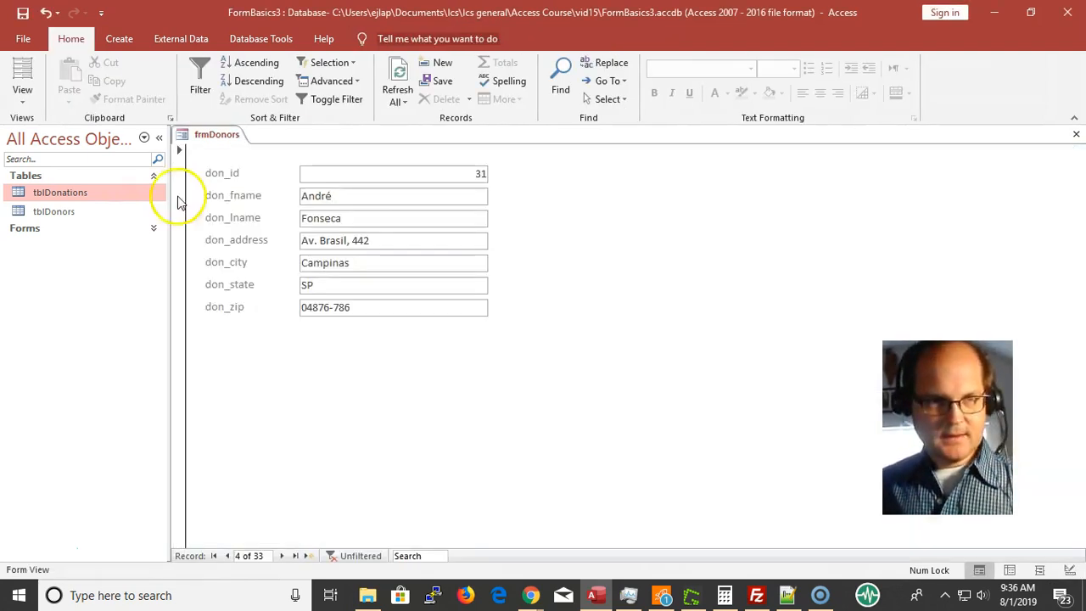
- Open frmDonationsSub to check its datasheet layout without the Property Sheet, and close it again
{"action": "left_click", "coordinate": [39, 229]}
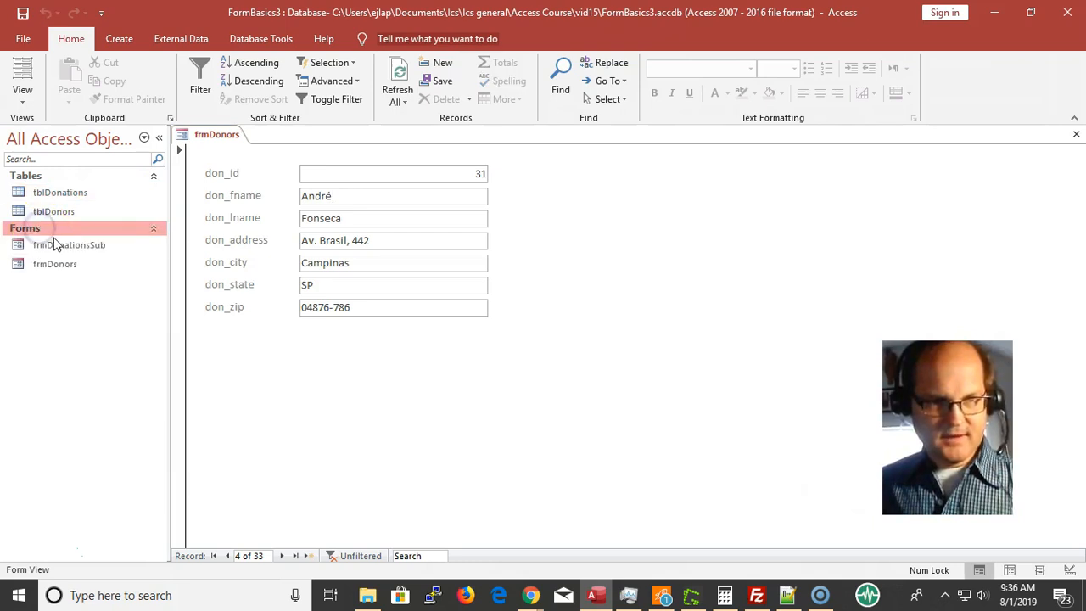
{"action": "left_click", "coordinate": [58, 248]}
{"action": "double_click", "coordinate": [58, 248]}
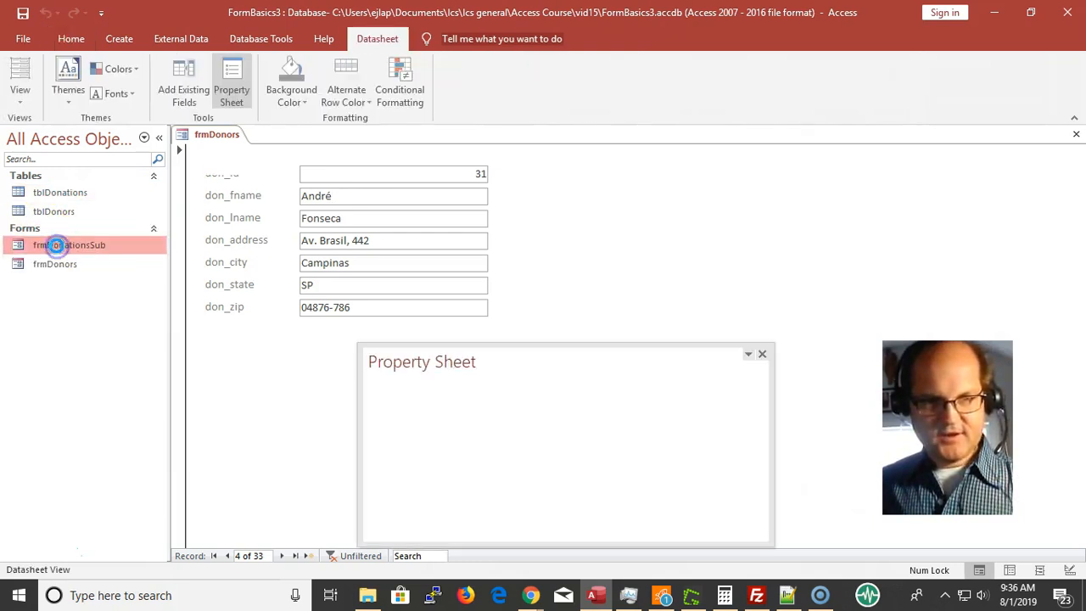
{"action": "left_click", "coordinate": [762, 355]}
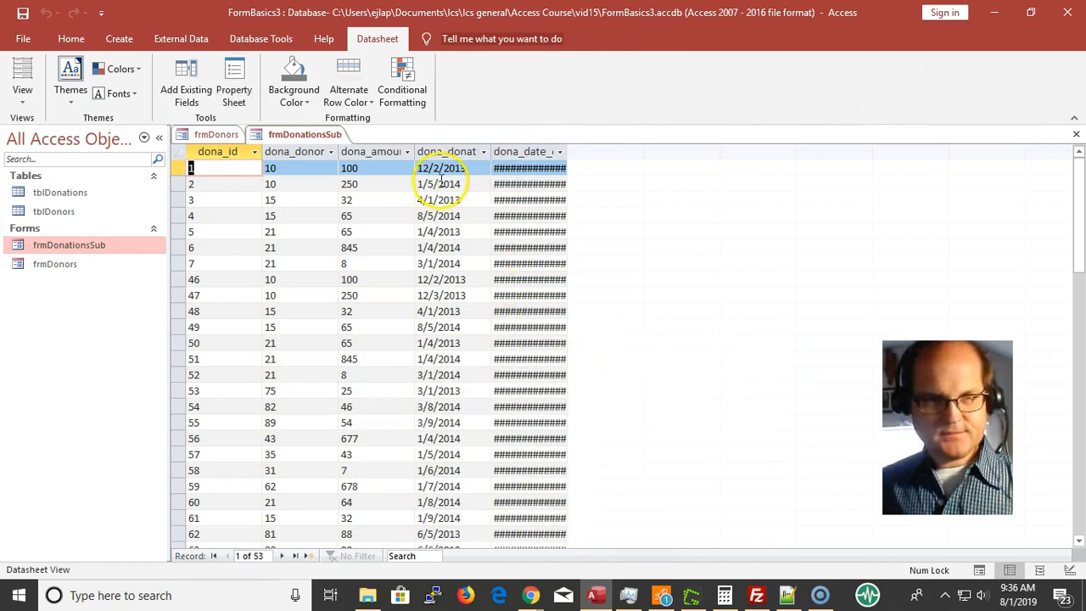
{"action": "key", "text": "ctrl+w"}
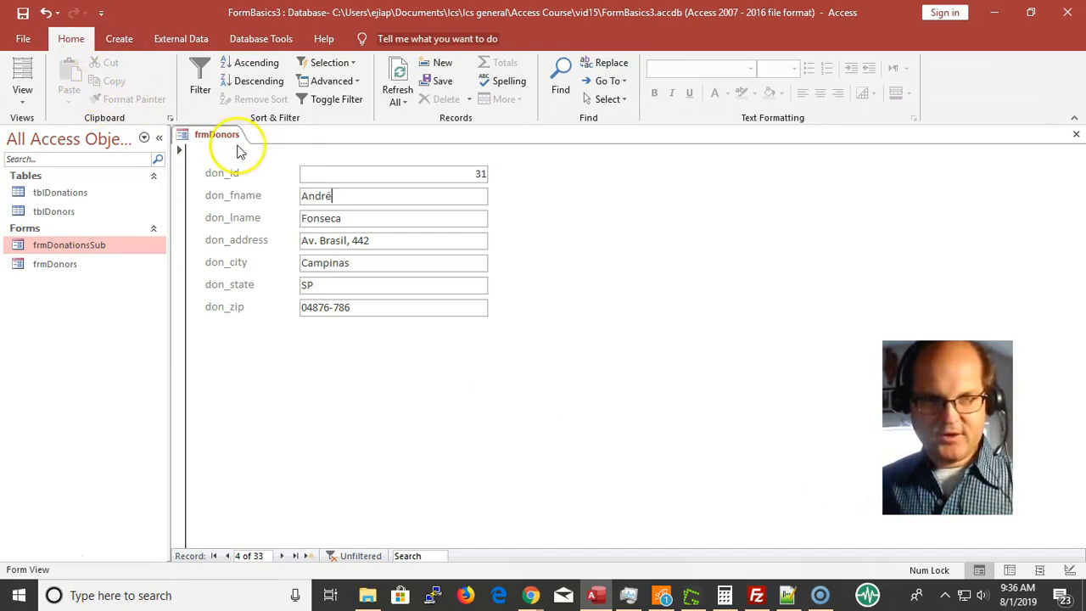
- Insert frmDonationsSub as a subform just below don_zip in the design of frmDonors, then save and close the form
{"action": "right_click", "coordinate": [209, 134]}
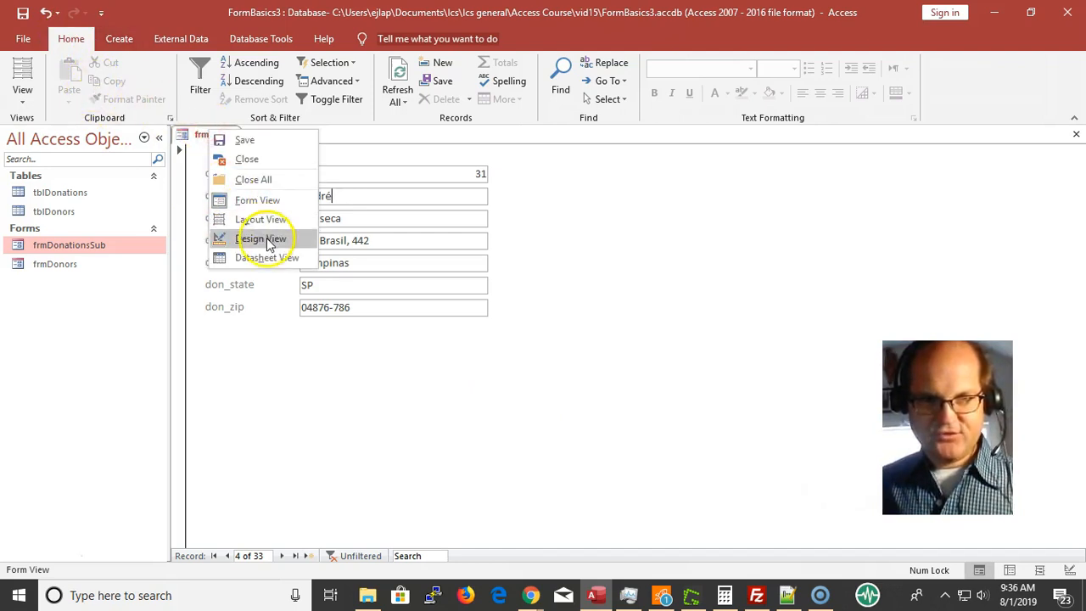
{"action": "left_click", "coordinate": [267, 240]}
{"action": "left_click_drag", "start_coordinate": [49, 245], "coordinate": [225, 395]}
{"action": "left_click_drag", "start_coordinate": [353, 403], "coordinate": [325, 374]}
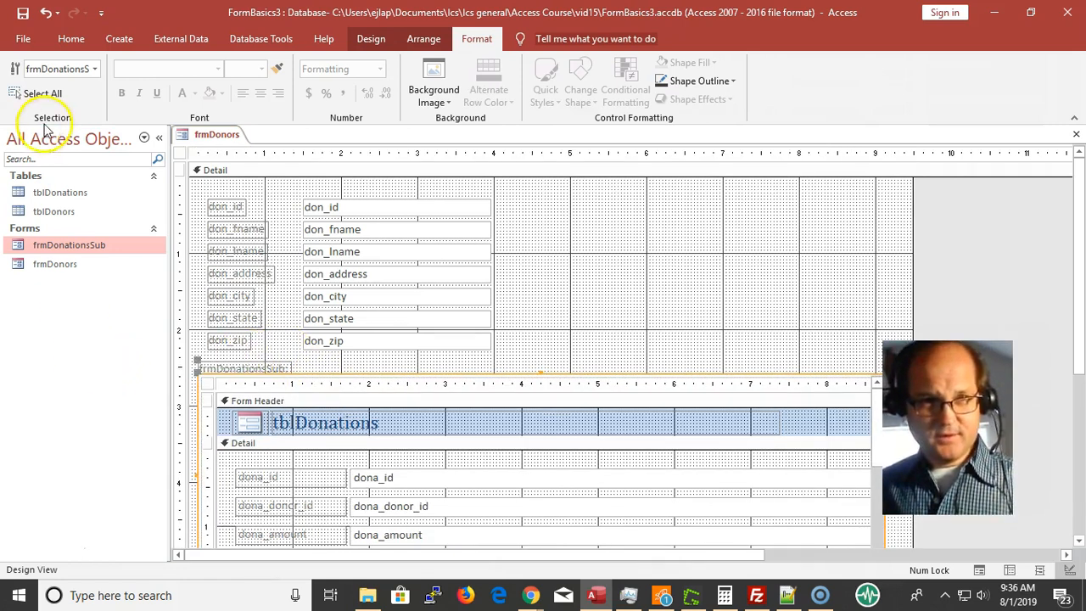
{"action": "key", "text": "ctrl+w"}
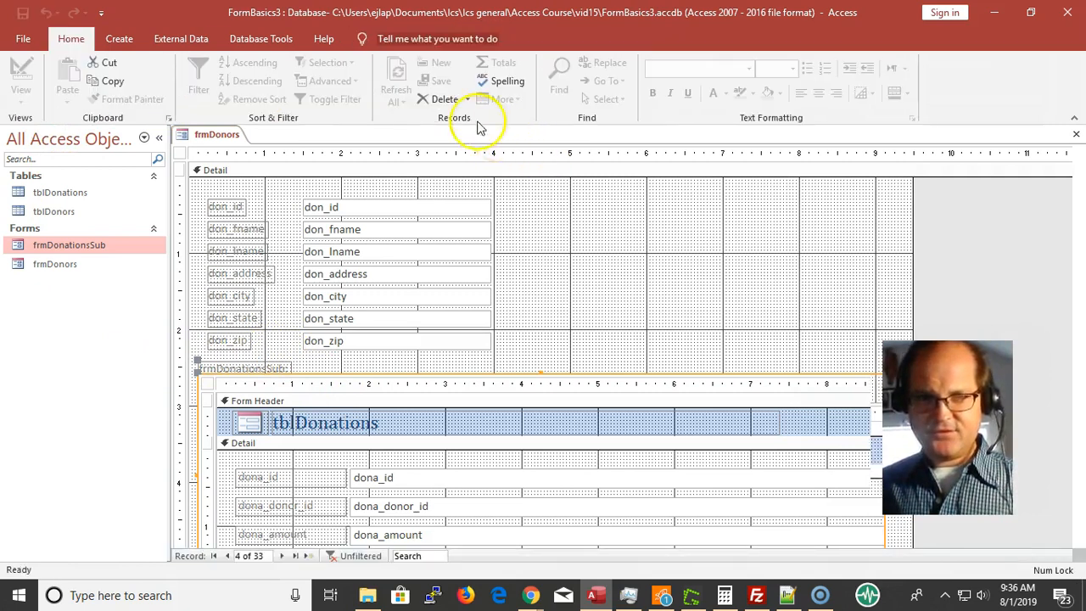
- Open frmDonors and page through donor records to compare them with the donations in the subform
{"action": "double_click", "coordinate": [92, 266]}
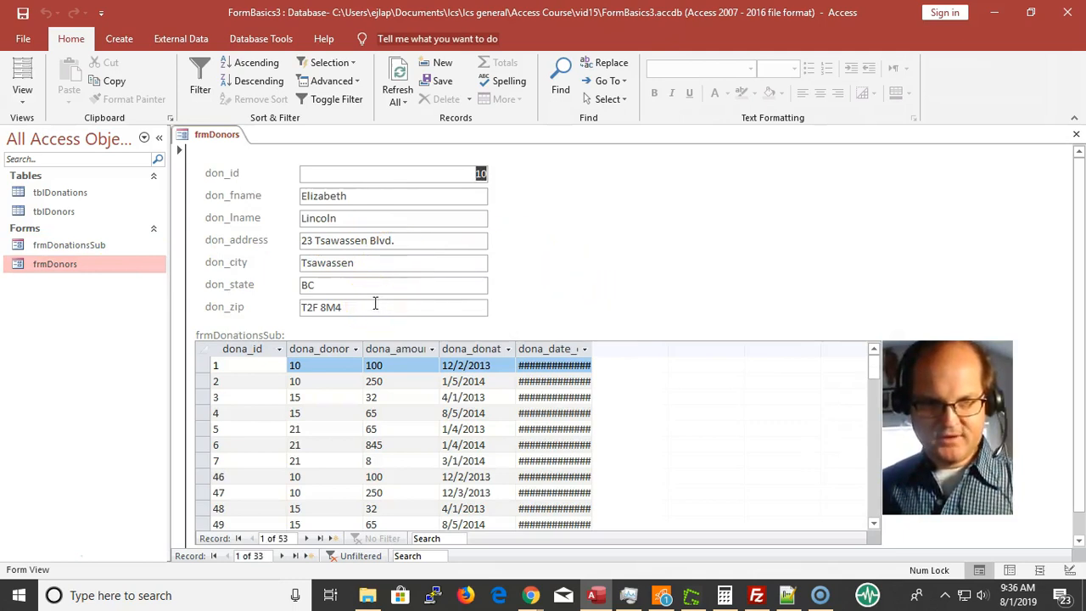
{"action": "scroll", "coordinate": [375, 303], "scroll_direction": "down", "scroll_amount": 5}
{"action": "scroll", "coordinate": [375, 309], "scroll_direction": "up", "scroll_amount": 3}
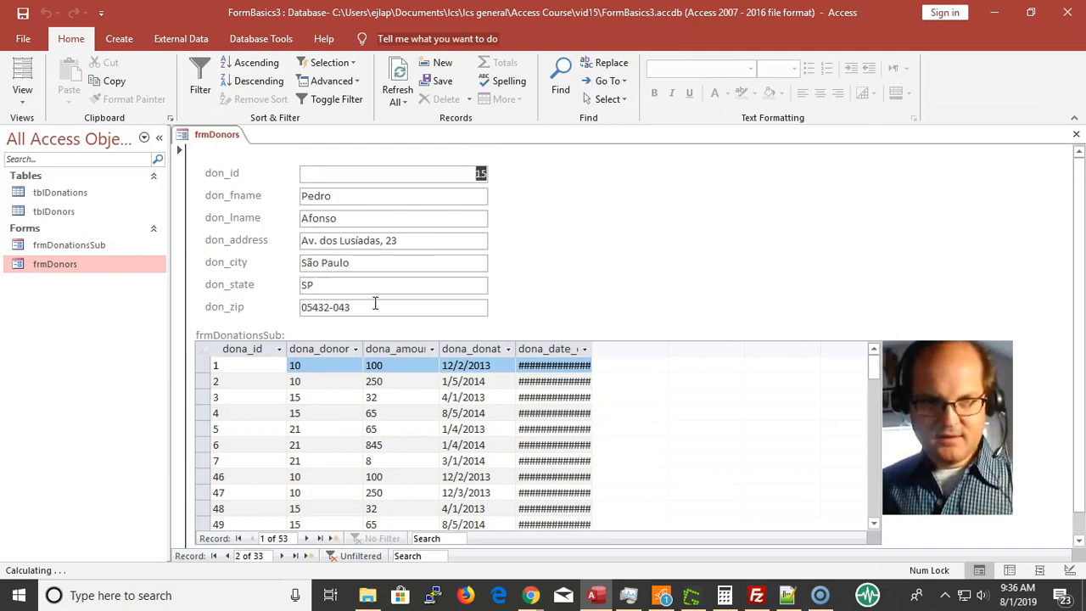
- Browse the donor records ahead and back to the first one, comparing its don_id with the donor ID in the first donation row
{"action": "scroll", "coordinate": [375, 304], "scroll_direction": "down", "scroll_amount": 4}
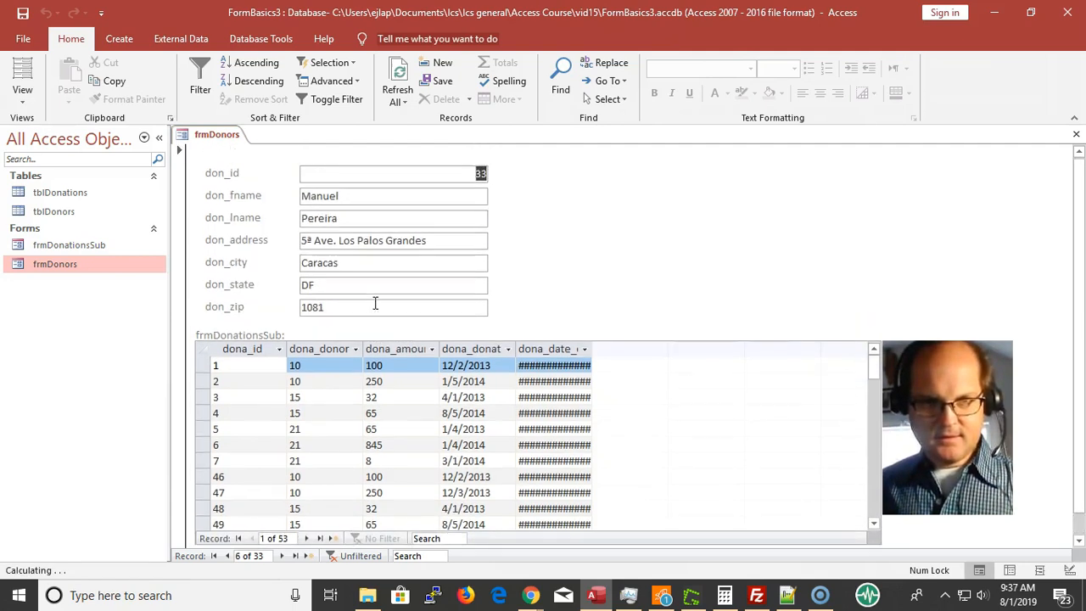
{"action": "scroll", "coordinate": [375, 304], "scroll_direction": "up", "scroll_amount": 4}
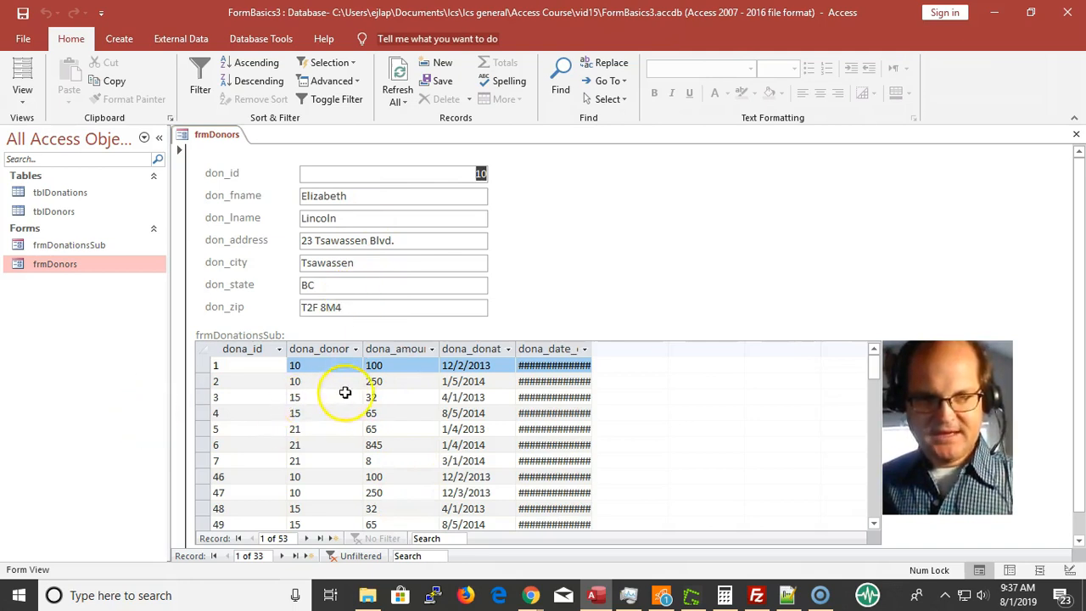
{"action": "left_click", "coordinate": [325, 365]}
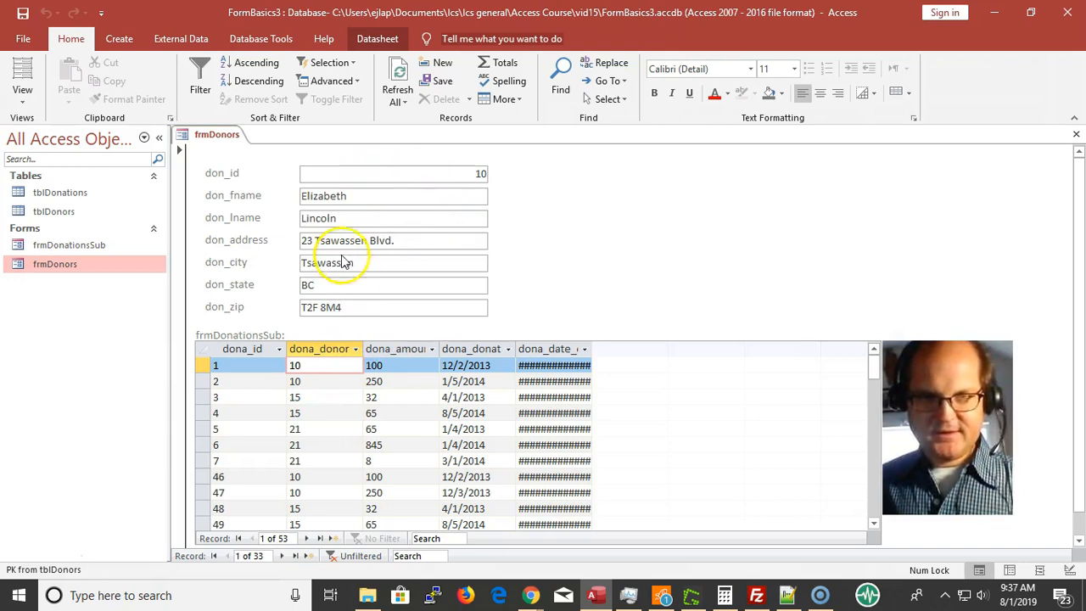
- Switch frmDonors to Layout View and show the data properties of the frmDonationsSub subform
{"action": "right_click", "coordinate": [591, 252]}
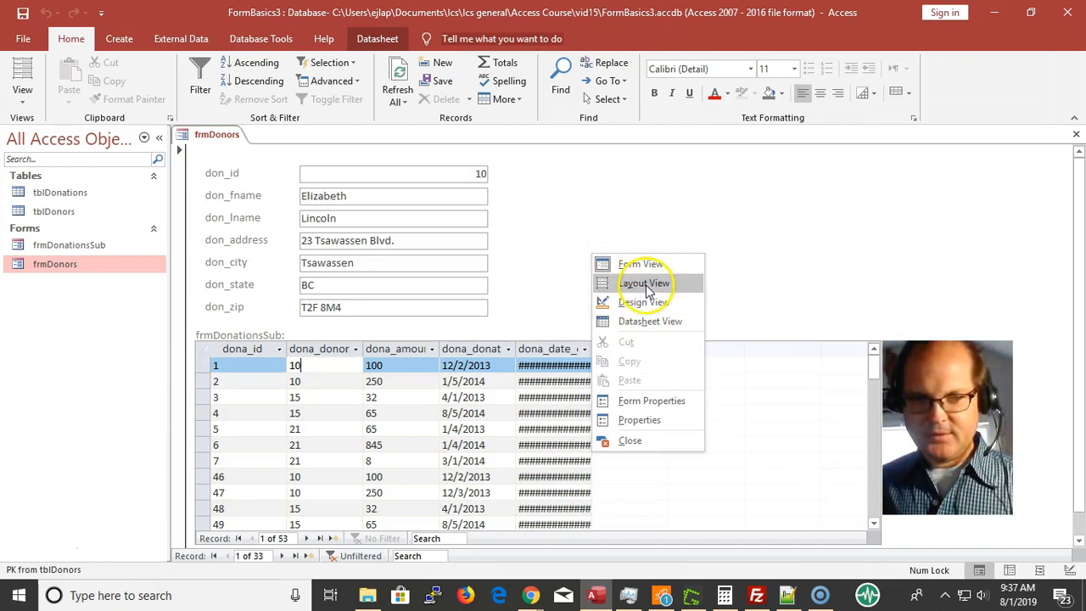
{"action": "left_click", "coordinate": [644, 284]}
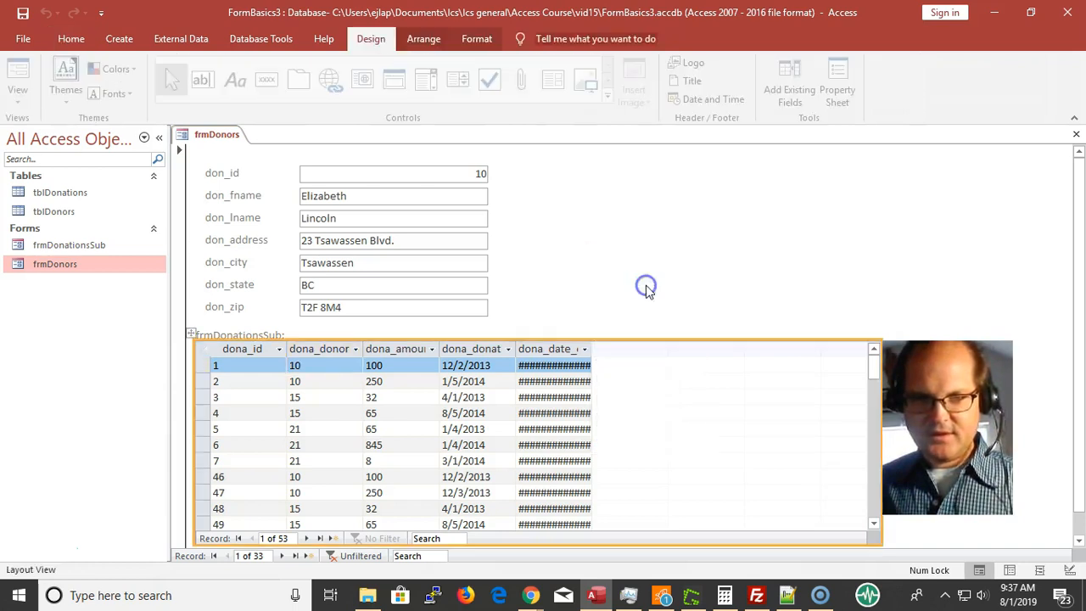
{"action": "right_click", "coordinate": [580, 334]}
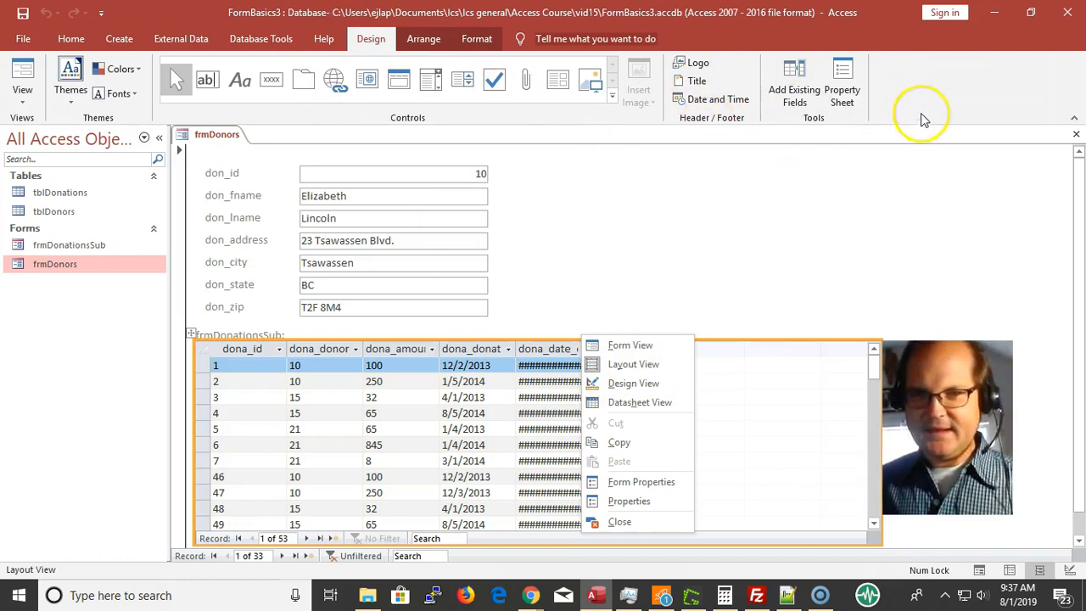
{"action": "left_click", "coordinate": [845, 92]}
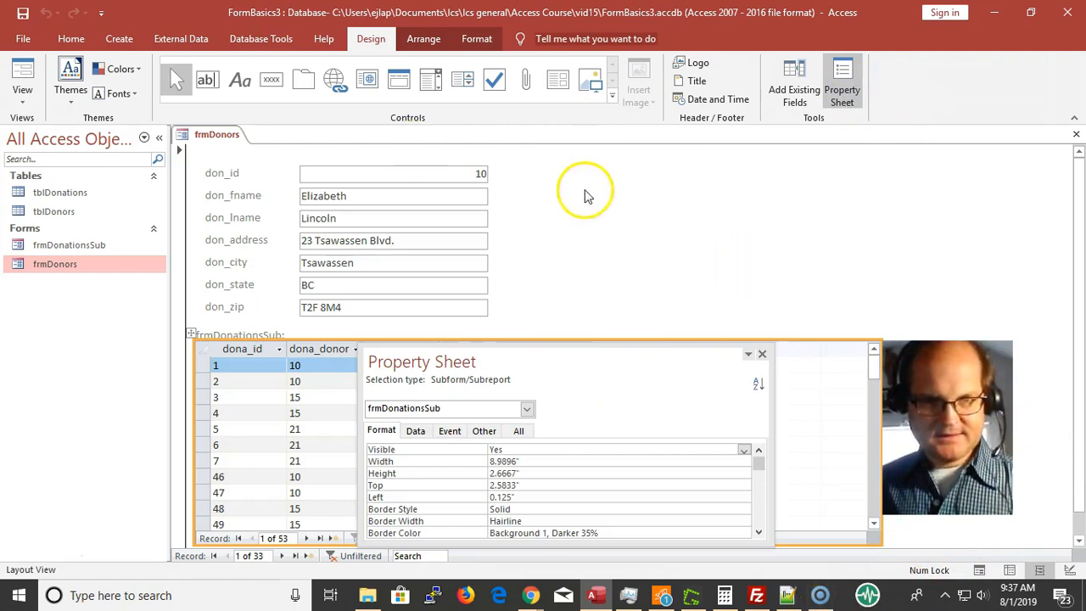
{"action": "left_click", "coordinate": [414, 435]}
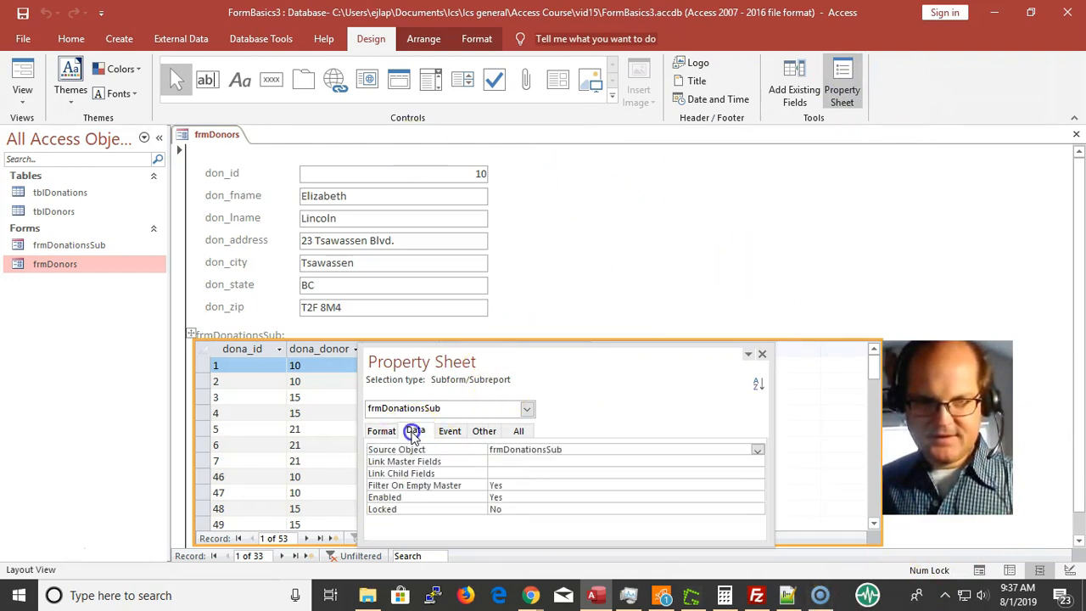
- Link the subform to the main form with don_id as master field and dona_donor_id as child field
{"action": "left_click", "coordinate": [545, 461]}
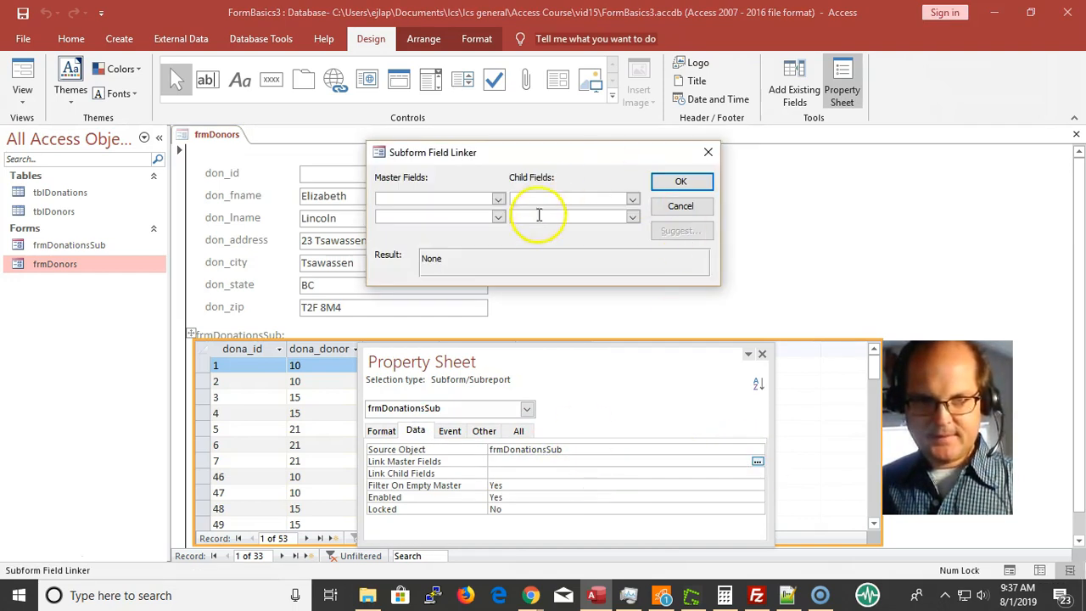
{"action": "left_click", "coordinate": [498, 201]}
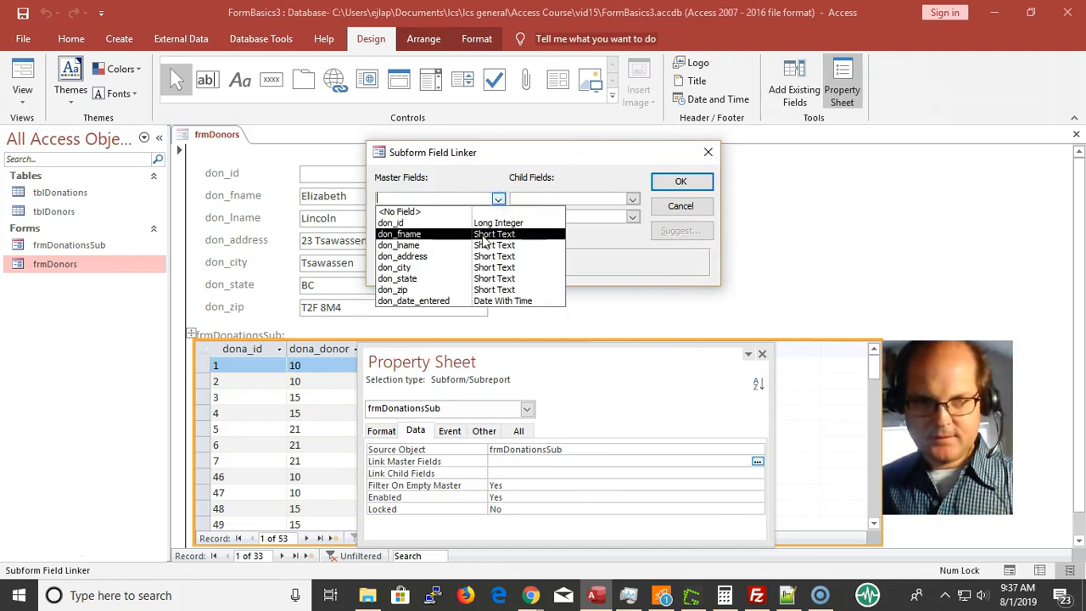
{"action": "left_click", "coordinate": [485, 222]}
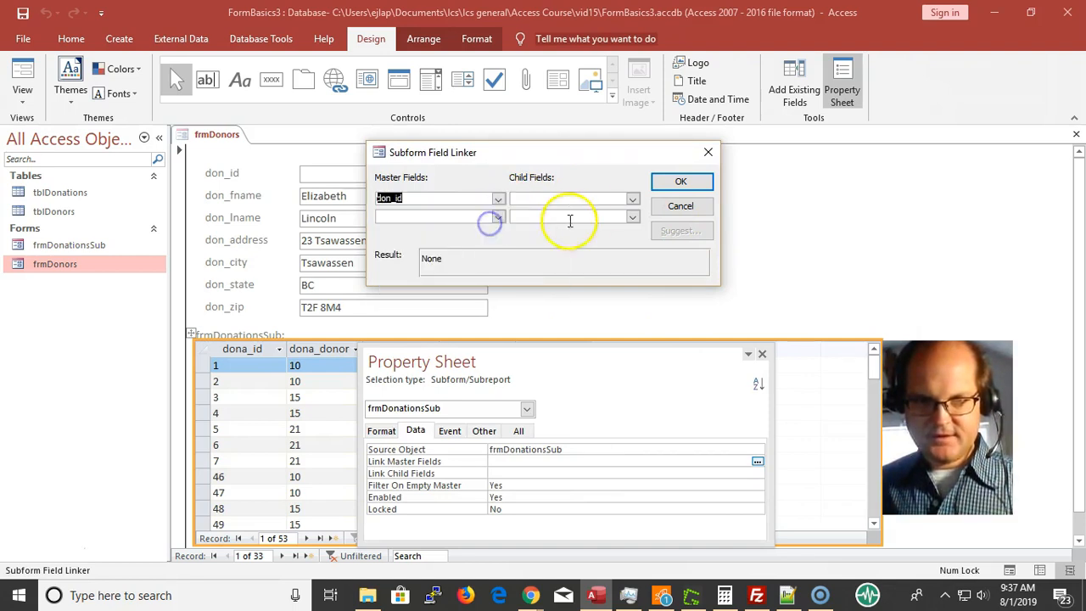
{"action": "left_click", "coordinate": [632, 200]}
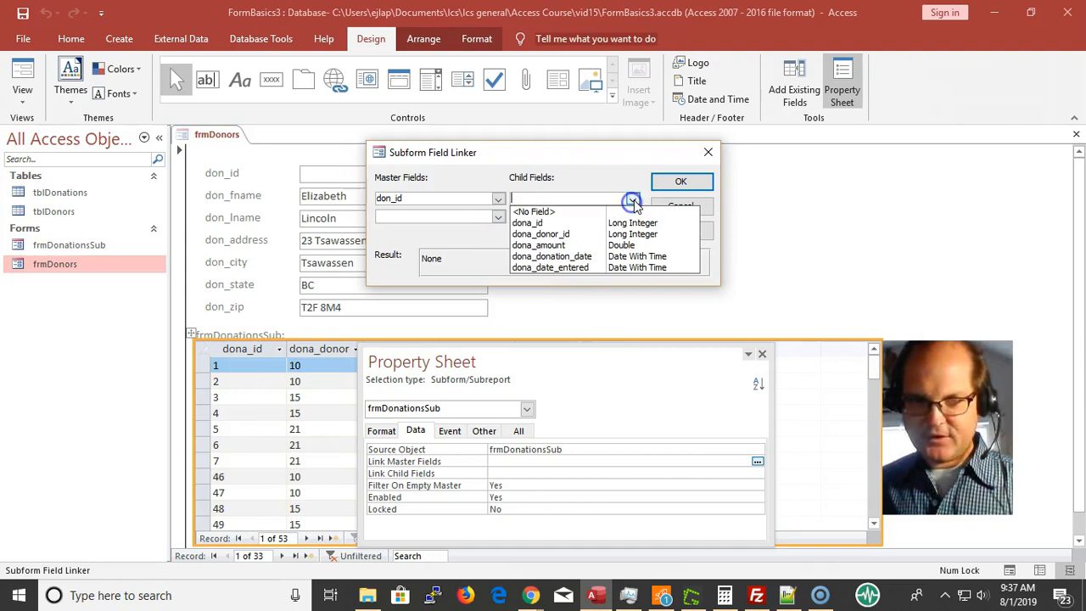
{"action": "left_click", "coordinate": [617, 231]}
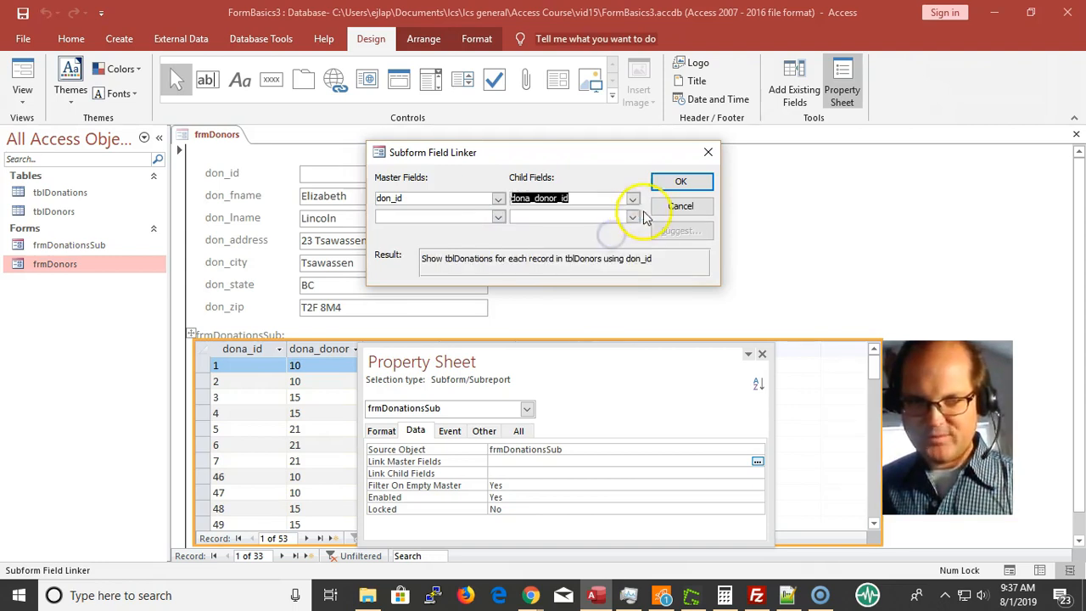
{"action": "left_click", "coordinate": [676, 182]}
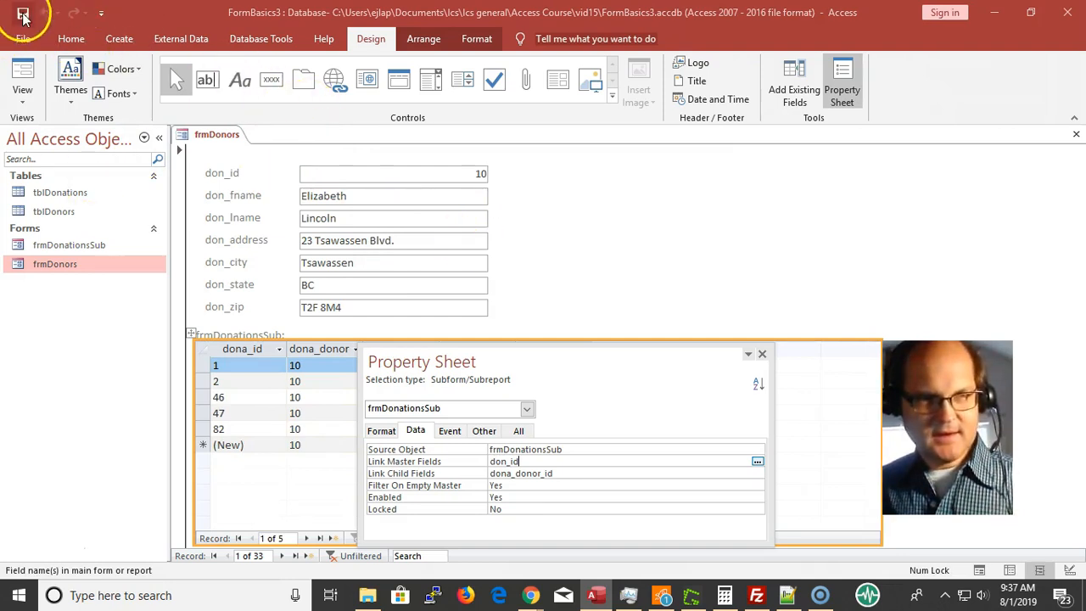
- Return frmDonors to Form View, page forward and back through the donors to check their linked donations, and close the form
{"action": "left_click", "coordinate": [23, 74]}
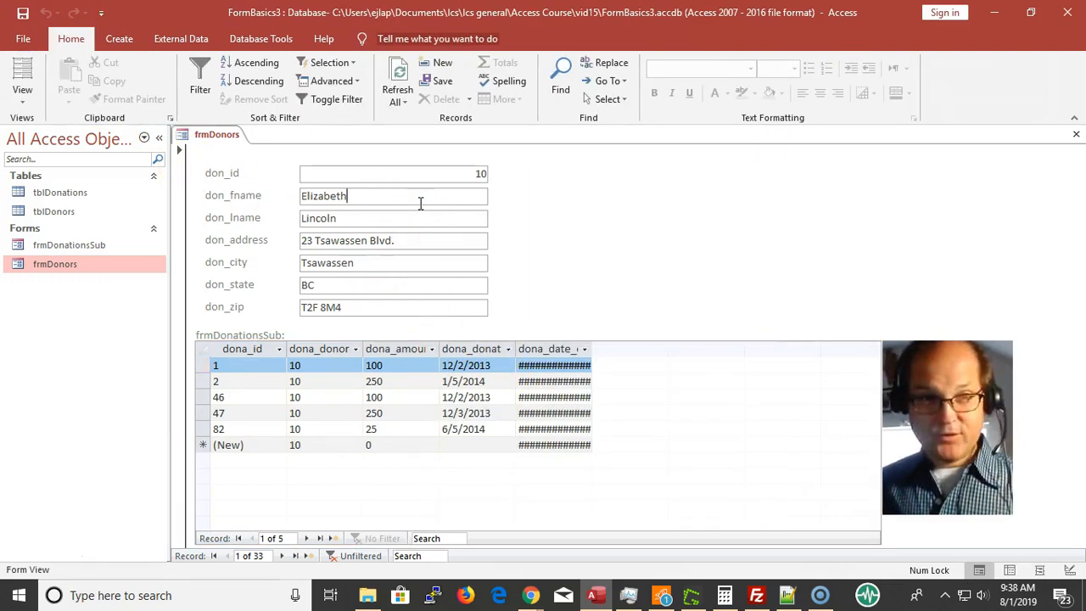
{"action": "key", "text": "Page_Down"}
{"action": "key", "text": "Page_Down"}
{"action": "key", "text": "Page_Down"}
{"action": "key", "text": "Page_Down"}
{"action": "key", "text": "Page_Down"}
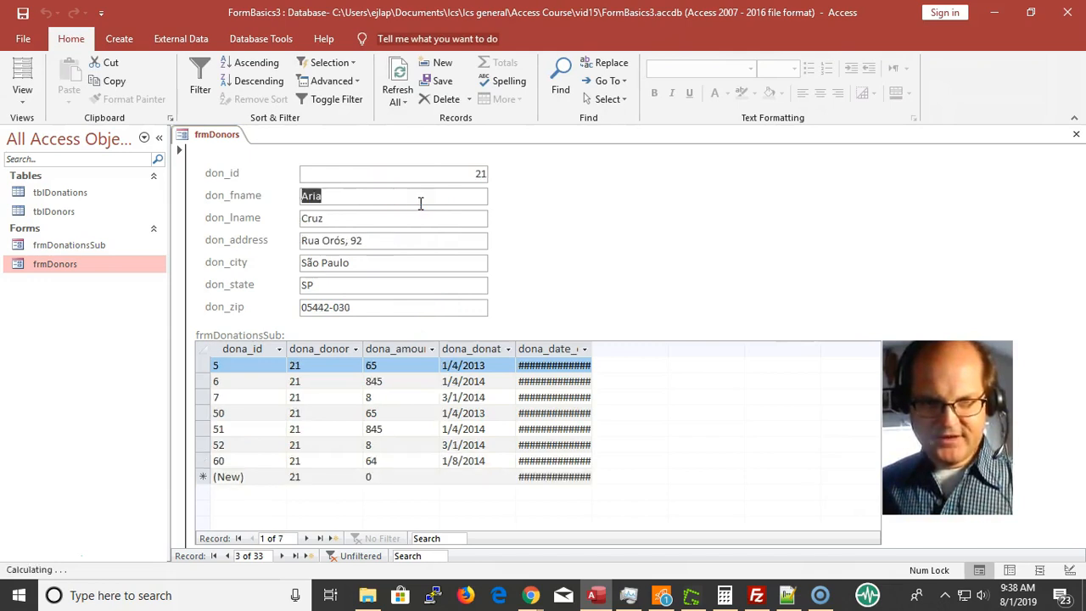
{"action": "key", "text": "Page_Down"}
{"action": "key", "text": "Page_Down"}
{"action": "key", "text": "Page_Down"}
{"action": "key", "text": "Page_Down"}
{"action": "key", "text": "Page_Down"}
{"action": "key", "text": "Page_Down"}
{"action": "key", "text": "Page_Down"}
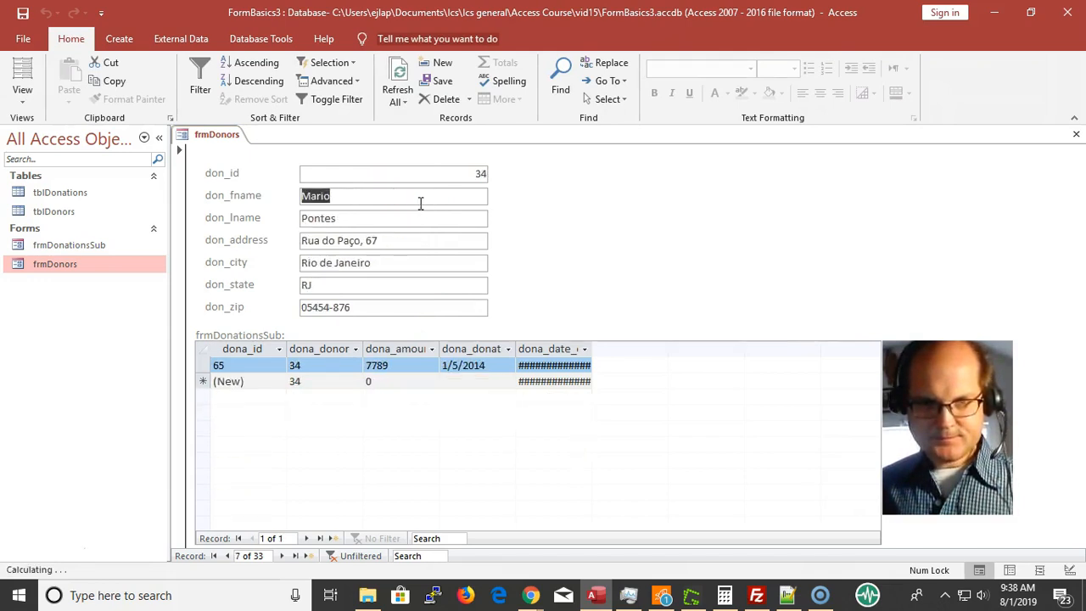
{"action": "key", "text": "Page_Down"}
{"action": "key", "text": "Page_Down"}
{"action": "key", "text": "Page_Down"}
{"action": "key", "text": "Page_Down"}
{"action": "key", "text": "Page_Down"}
{"action": "key", "text": "Page_Down"}
{"action": "key", "text": "Page_Down"}
{"action": "key", "text": "Page_Down"}
{"action": "key", "text": "Page_Down"}
{"action": "key", "text": "Page_Down"}
{"action": "key", "text": "Page_Down"}
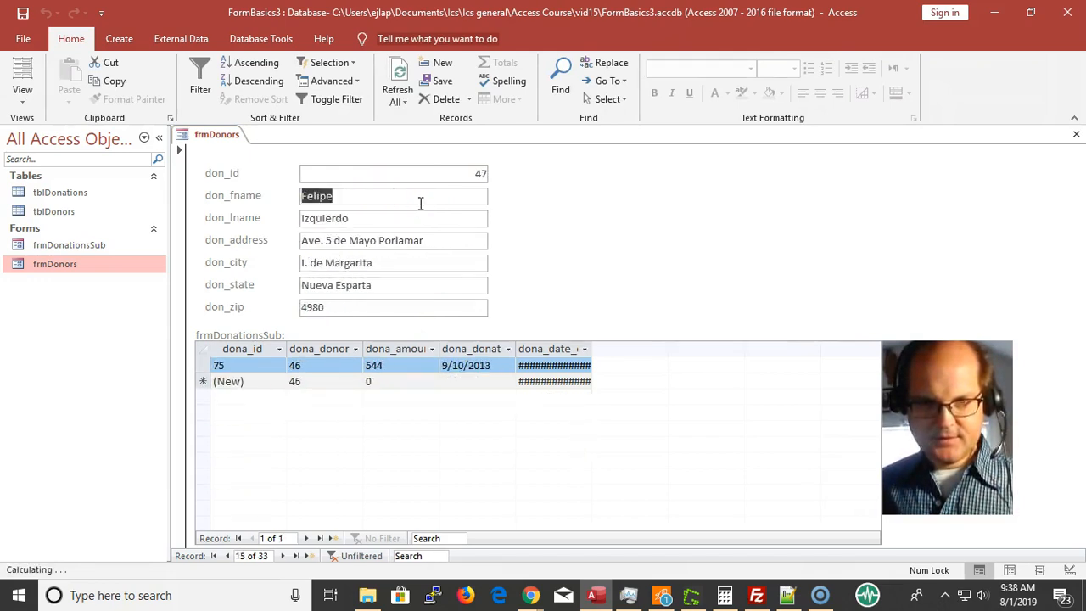
{"action": "key", "text": "Page_Down"}
{"action": "key", "text": "Page_Down"}
{"action": "key", "text": "Page_Down"}
{"action": "key", "text": "Page_Down"}
{"action": "key", "text": "Page_Down"}
{"action": "key", "text": "Page_Down"}
{"action": "key", "text": "Page_Down"}
{"action": "key", "text": "Page_Down"}
{"action": "key", "text": "Page_Down"}
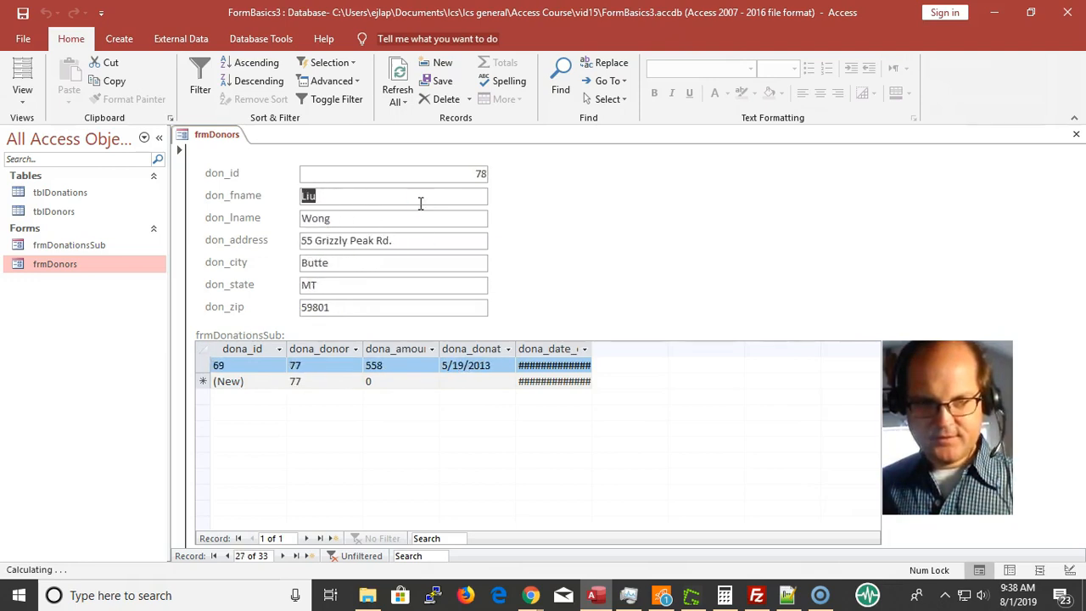
{"action": "key", "text": "Page_Down"}
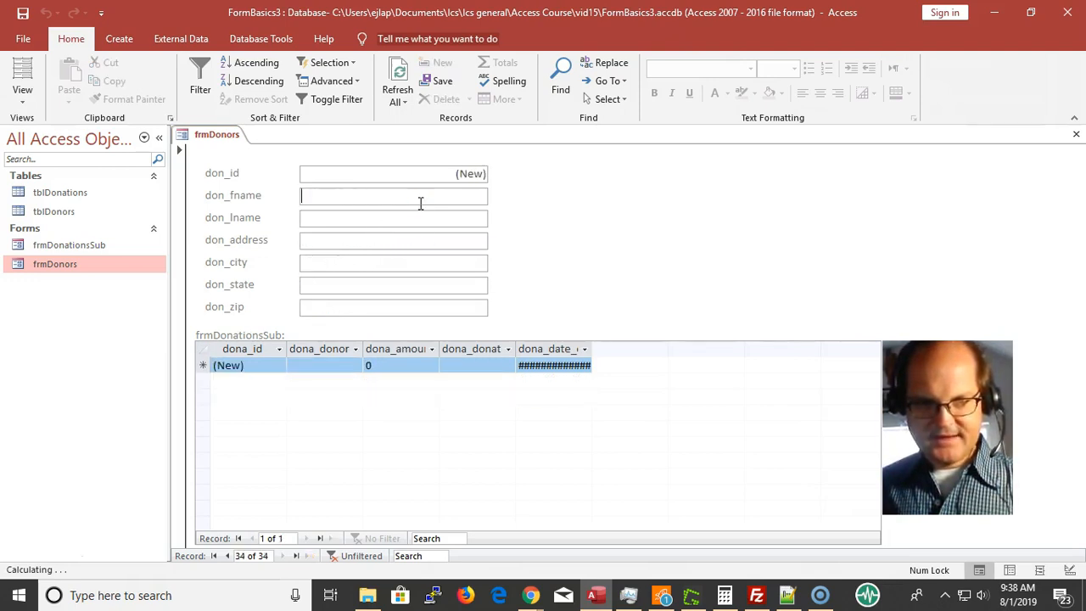
{"action": "key", "text": "Page_Up"}
{"action": "key", "text": "Page_Up"}
{"action": "key", "text": "Page_Up"}
{"action": "key", "text": "Page_Up"}
{"action": "key", "text": "Page_Up"}
{"action": "key", "text": "Page_Up"}
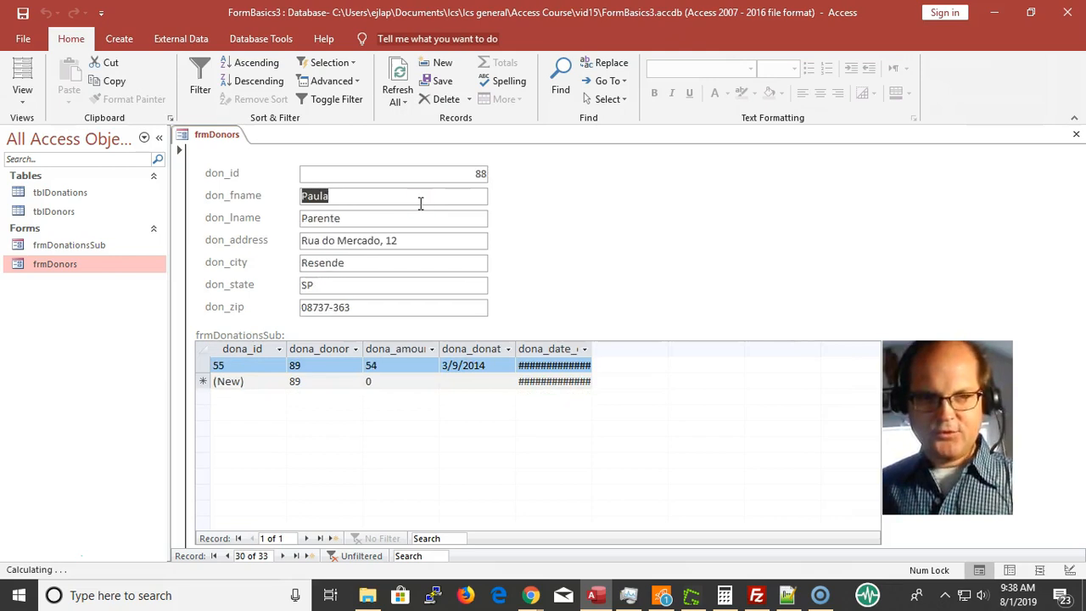
{"action": "key", "text": "Page_Up"}
{"action": "key", "text": "Page_Up"}
{"action": "key", "text": "Page_Up"}
{"action": "key", "text": "Page_Up"}
{"action": "key", "text": "Page_Up"}
{"action": "key", "text": "Page_Up"}
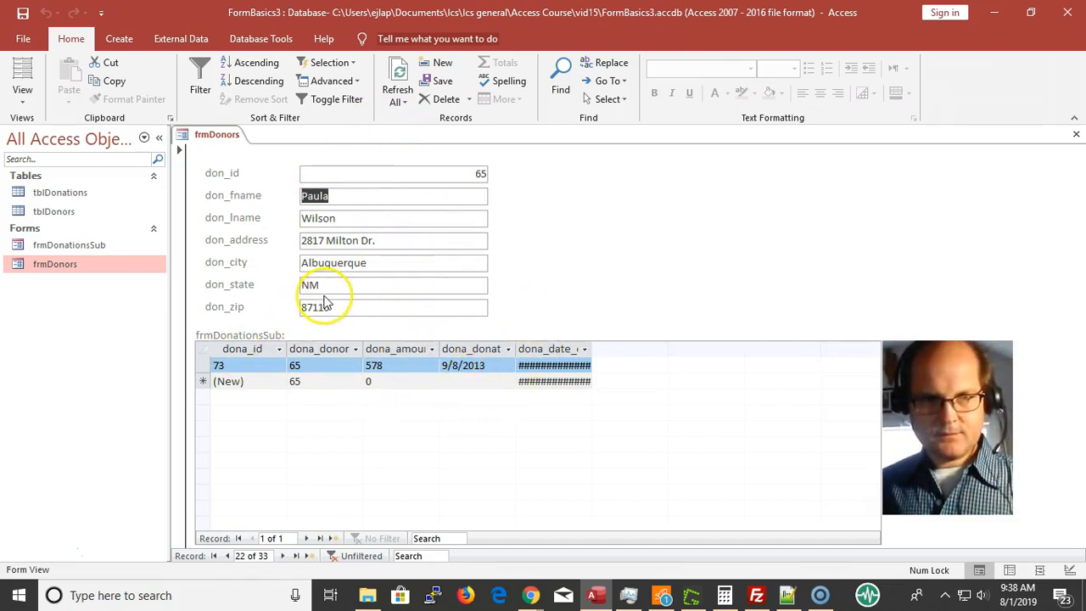
{"action": "key", "text": "Page_Down"}
{"action": "key", "text": "Page_Down"}
{"action": "key", "text": "Page_Down"}
{"action": "key", "text": "Page_Down"}
{"action": "key", "text": "Page_Down"}
{"action": "key", "text": "Page_Down"}
{"action": "key", "text": "Page_Down"}
{"action": "key", "text": "Page_Down"}
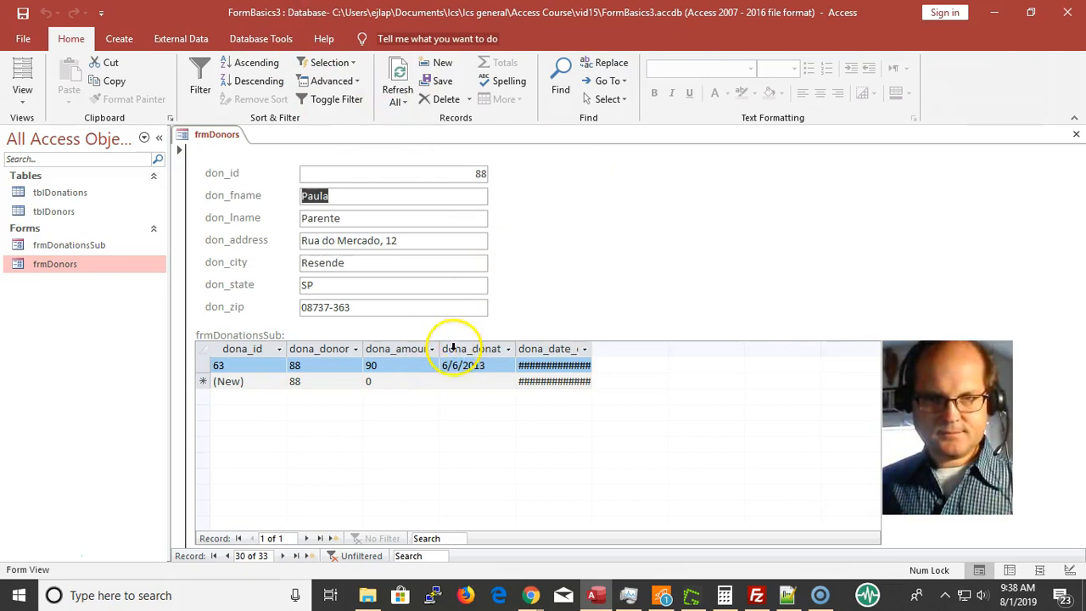
{"action": "key", "text": "Page_Down"}
{"action": "key", "text": "Page_Down"}
{"action": "key", "text": "Page_Down"}
{"action": "key", "text": "Page_Down"}
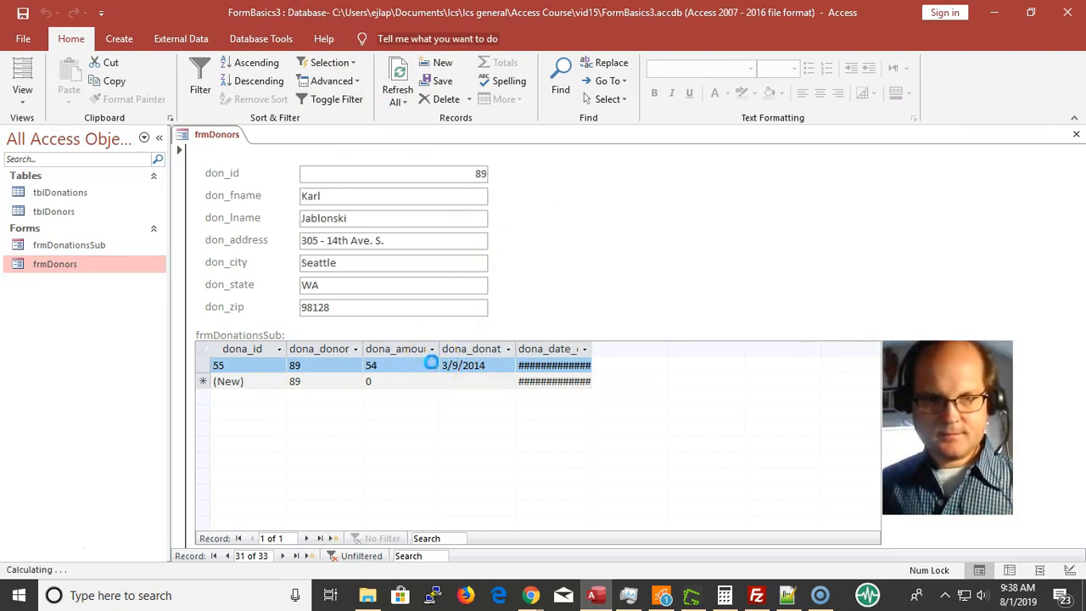
{"action": "key", "text": "Page_Up"}
{"action": "key", "text": "Page_Up"}
{"action": "key", "text": "Page_Up"}
{"action": "key", "text": "Page_Up"}
{"action": "key", "text": "Page_Up"}
{"action": "key", "text": "Page_Up"}
{"action": "key", "text": "Page_Up"}
{"action": "key", "text": "Page_Up"}
{"action": "key", "text": "Page_Up"}
{"action": "key", "text": "Page_Up"}
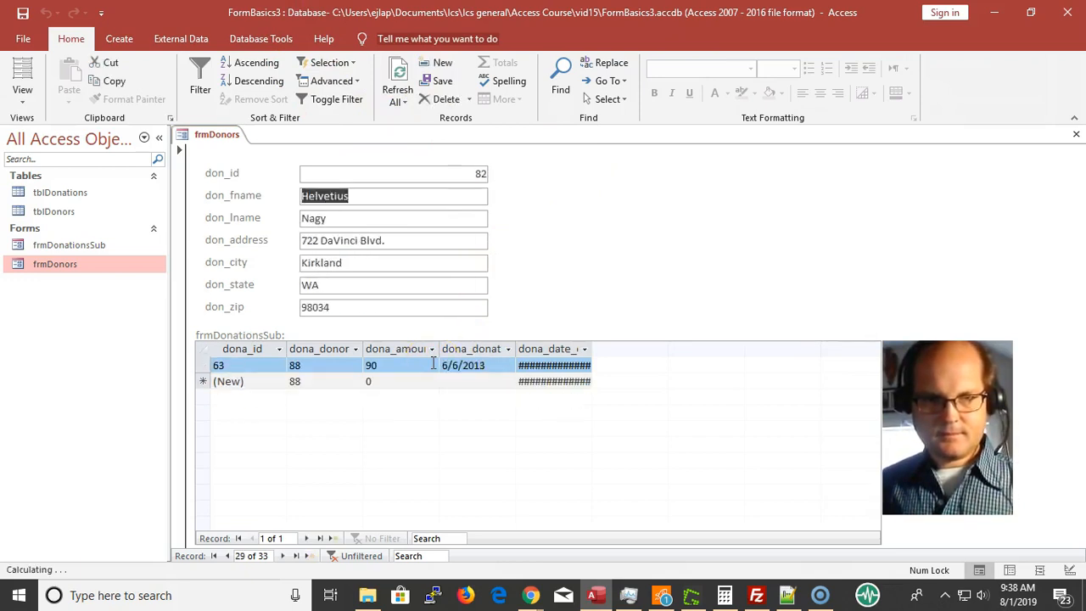
{"action": "key", "text": "Page_Up"}
{"action": "key", "text": "Page_Up"}
{"action": "key", "text": "Page_Up"}
{"action": "key", "text": "Page_Up"}
{"action": "key", "text": "Page_Up"}
{"action": "key", "text": "Page_Up"}
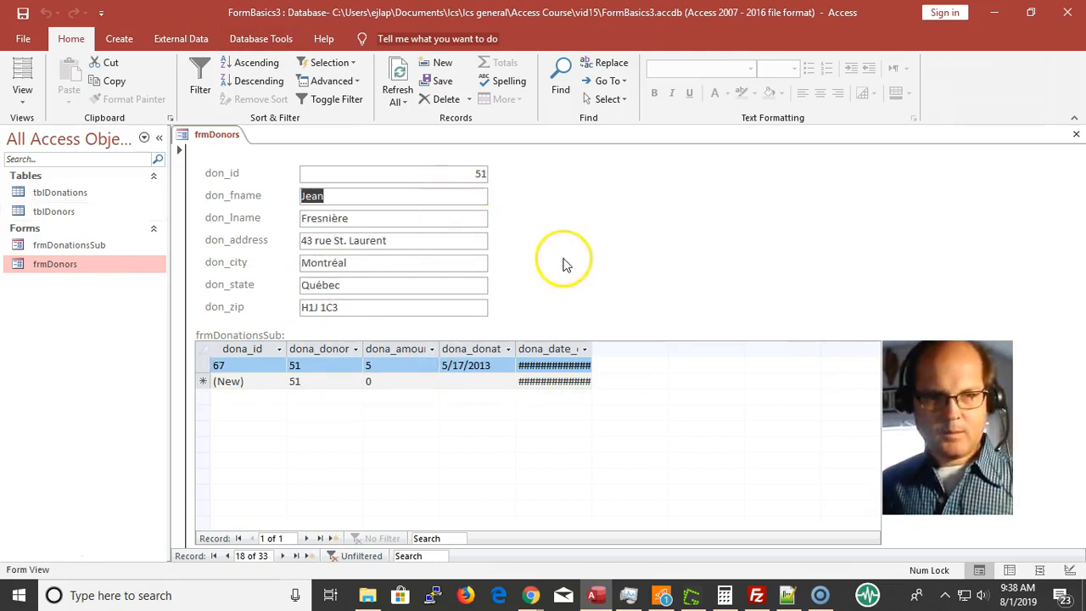
{"action": "key", "text": "ctrl+w"}
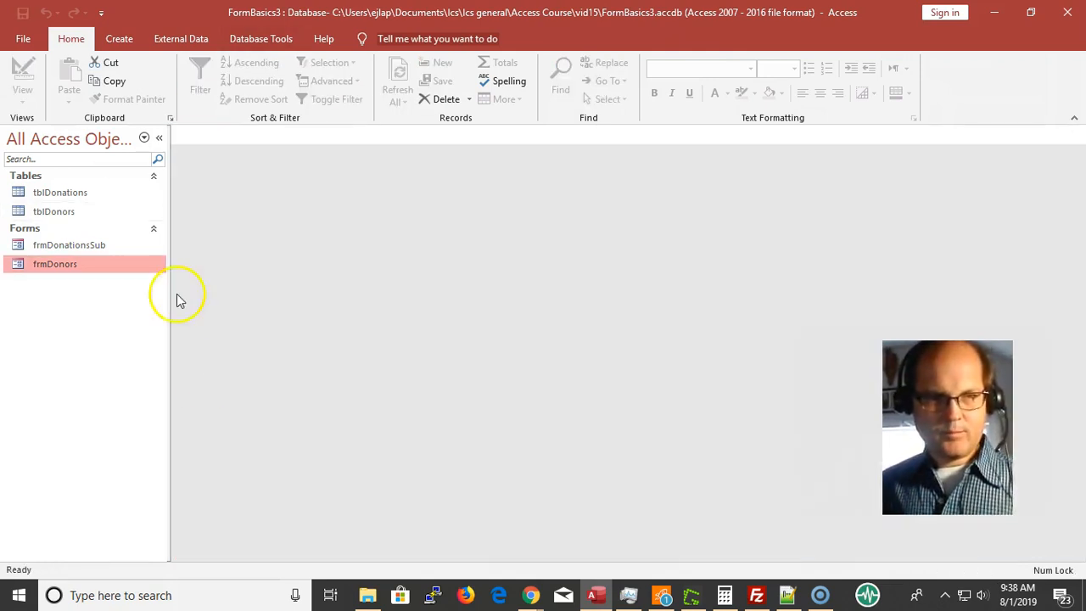
- Open frmDonationsSub in Design View, expand its Form Footer to about 0.5 inch high, and close the Property Sheet
{"action": "double_click", "coordinate": [83, 245]}
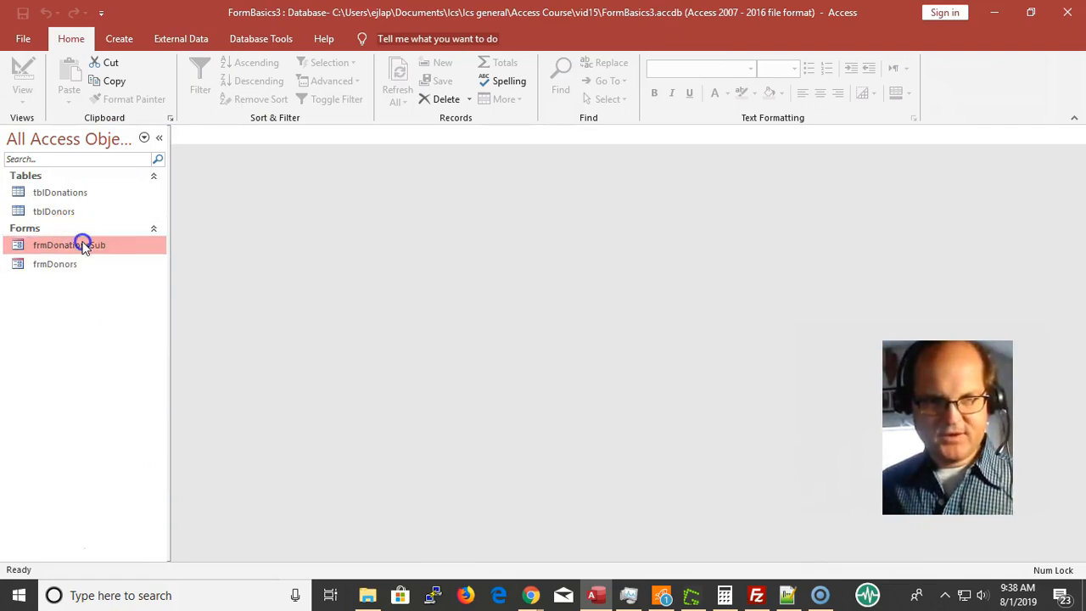
{"action": "right_click", "coordinate": [89, 246]}
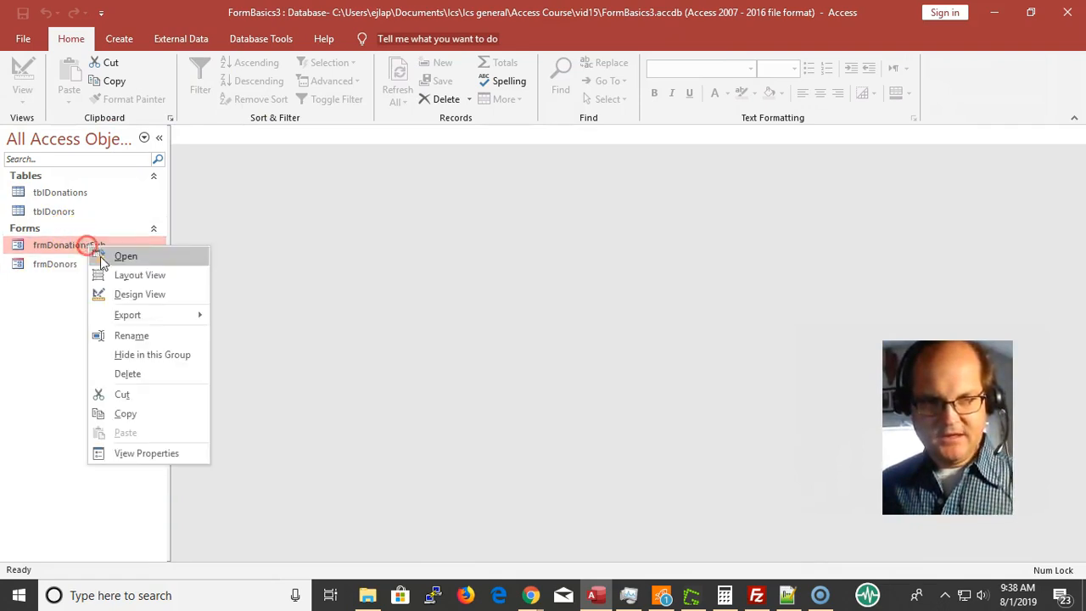
{"action": "left_click", "coordinate": [155, 292]}
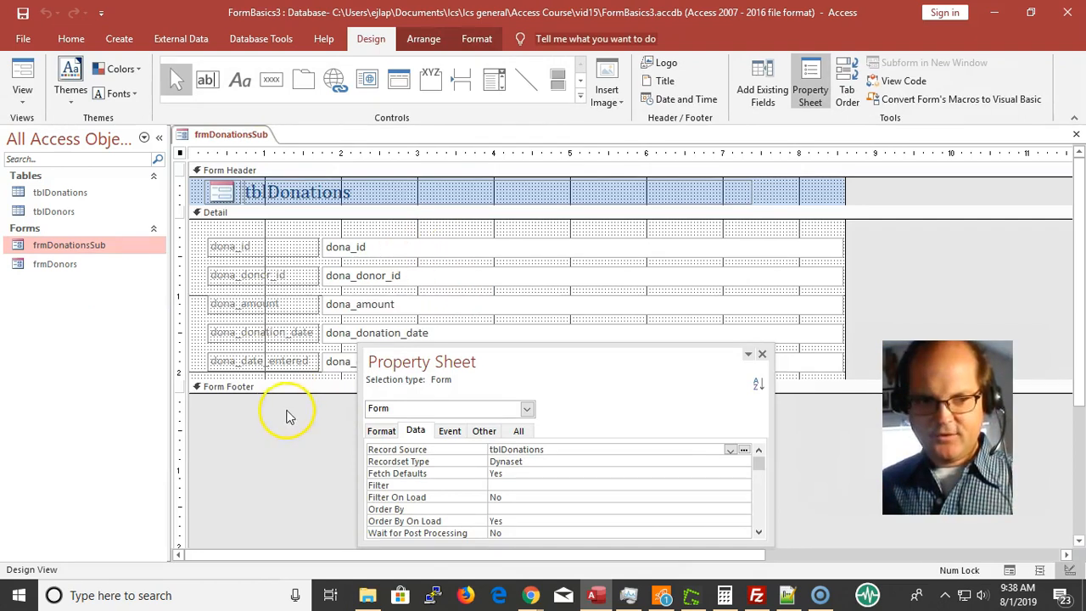
{"action": "left_click_drag", "start_coordinate": [278, 392], "coordinate": [289, 430]}
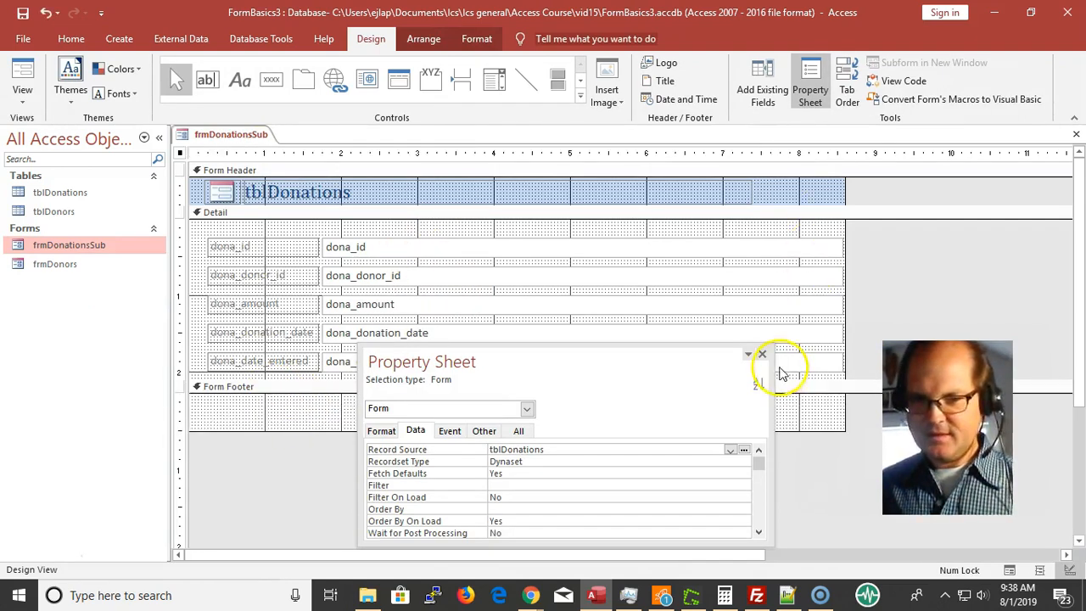
{"action": "left_click", "coordinate": [762, 357]}
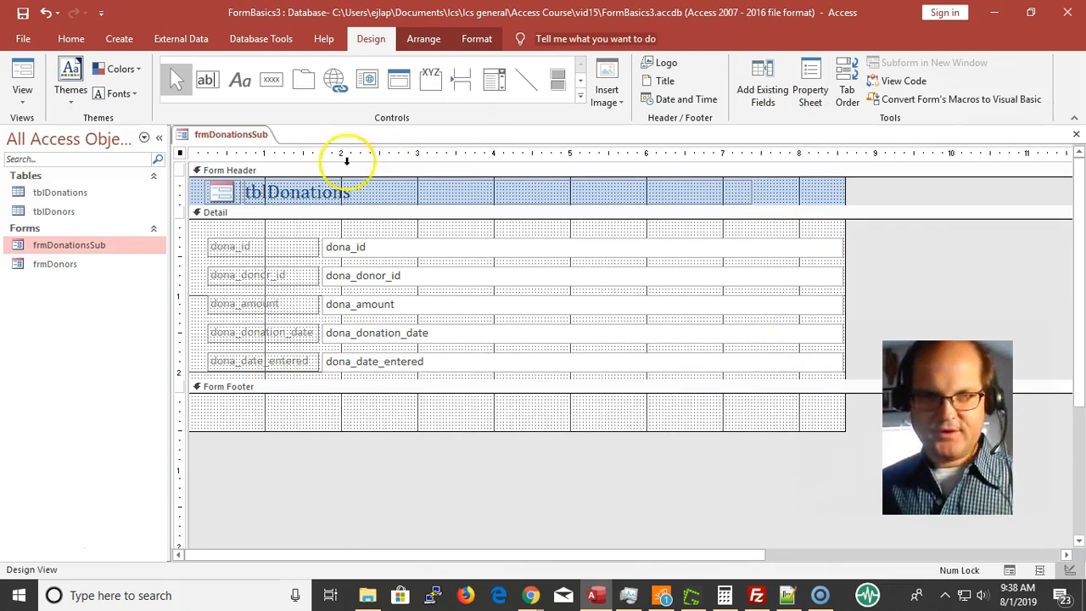
- Add a text box to the Form Footer of frmDonationsSub, about 1.9 inches from the form's left edge
{"action": "left_click", "coordinate": [203, 84]}
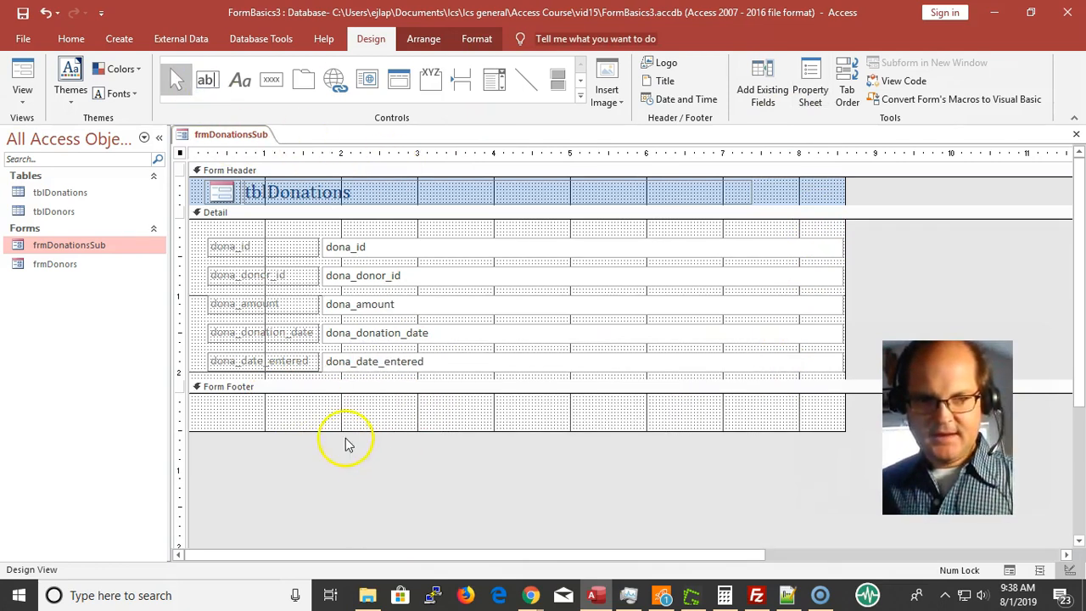
{"action": "left_click", "coordinate": [314, 413]}
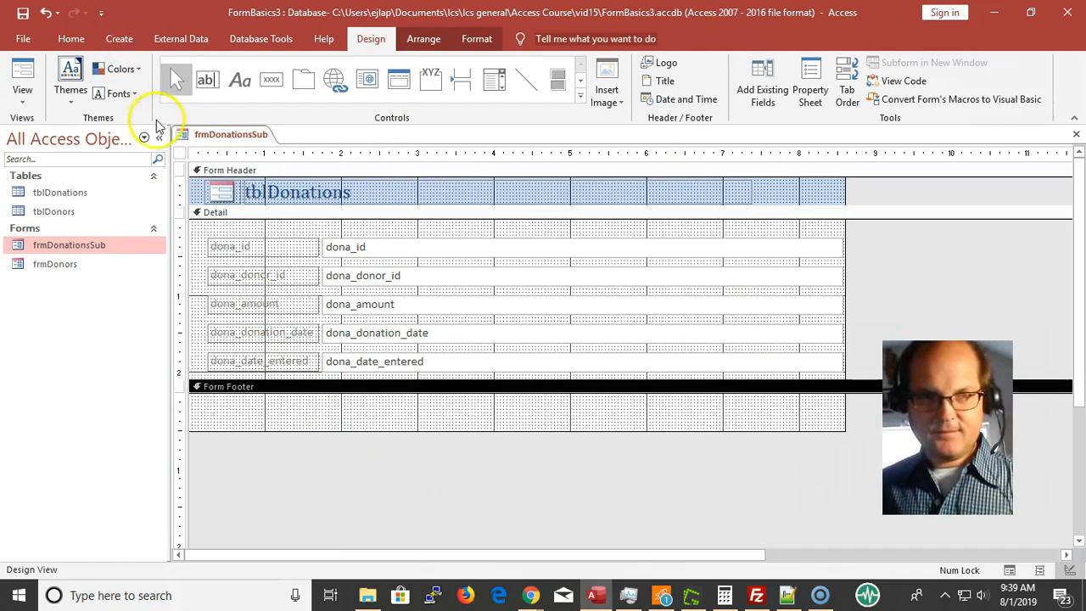
{"action": "left_click", "coordinate": [203, 80]}
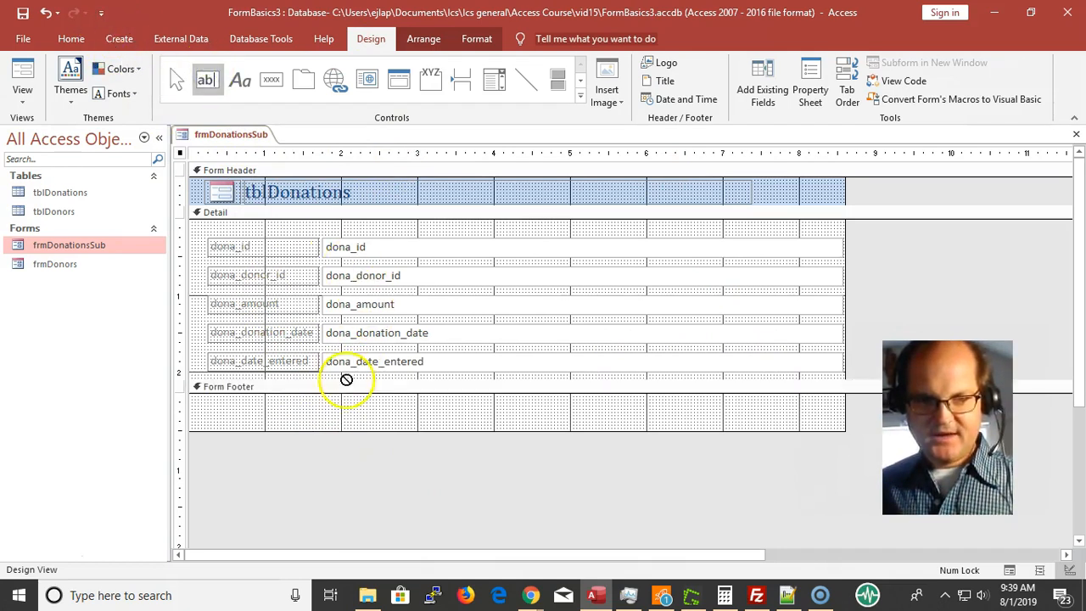
{"action": "left_click", "coordinate": [335, 398]}
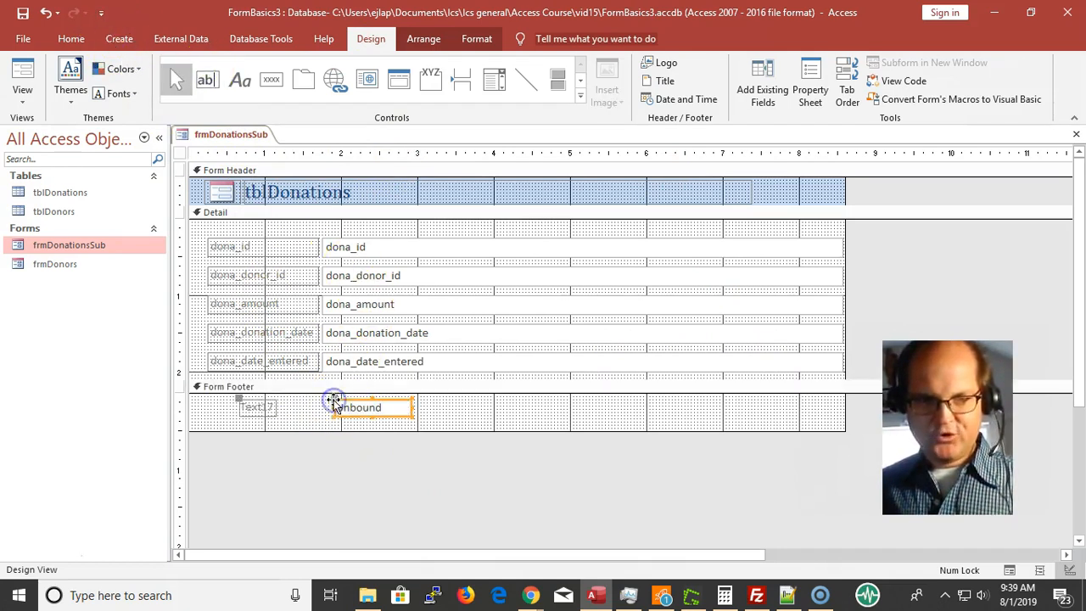
- Set the footer text box's expression to =Sum([dona_amount])
{"action": "left_click", "coordinate": [390, 305]}
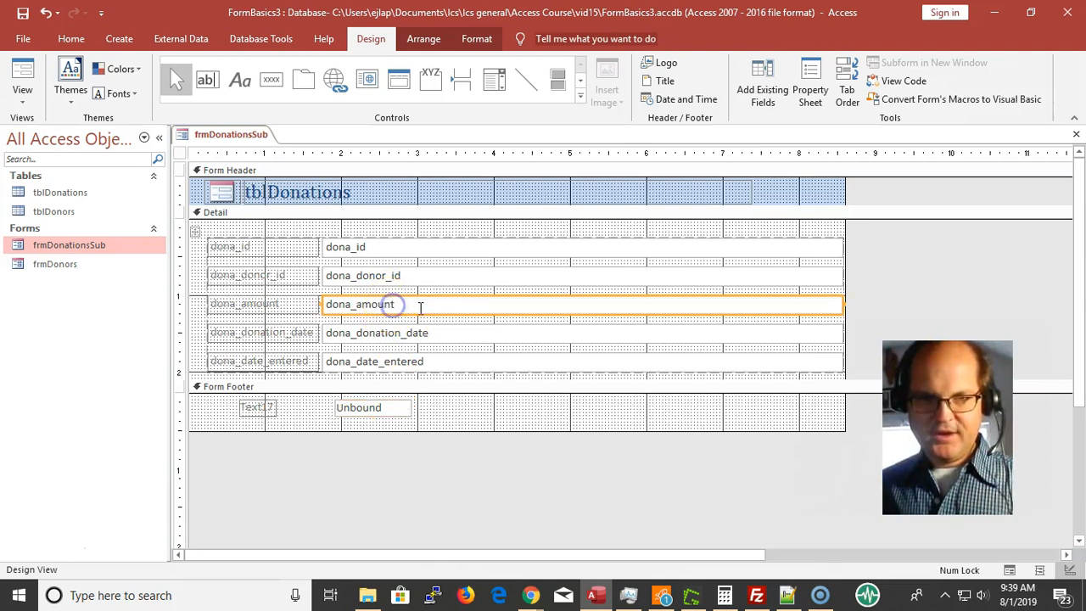
{"action": "left_click_drag", "start_coordinate": [425, 305], "coordinate": [303, 302]}
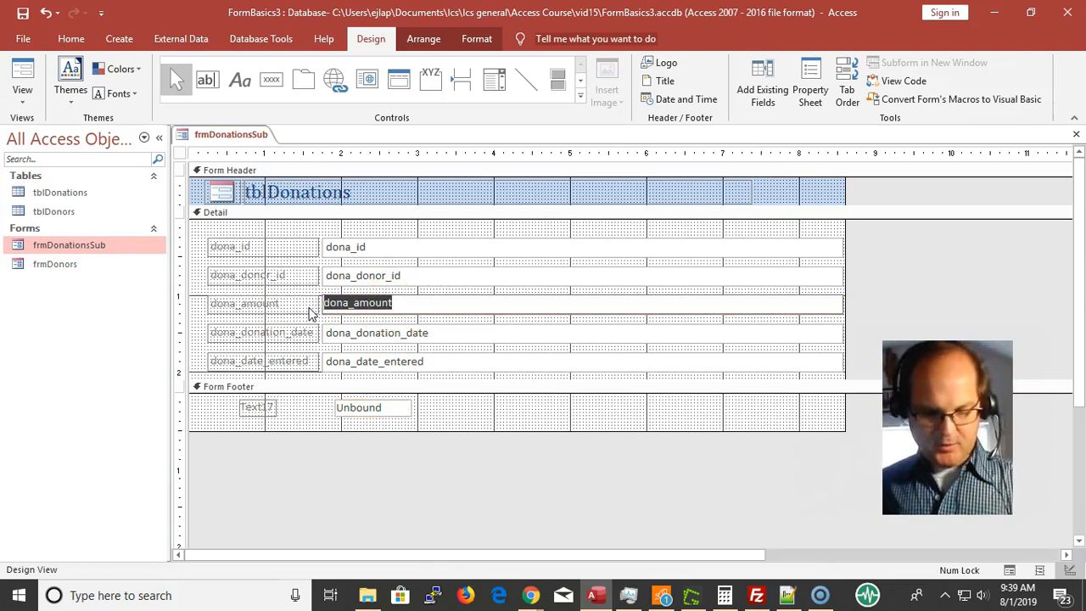
{"action": "left_click", "coordinate": [399, 412]}
{"action": "left_click", "coordinate": [395, 409]}
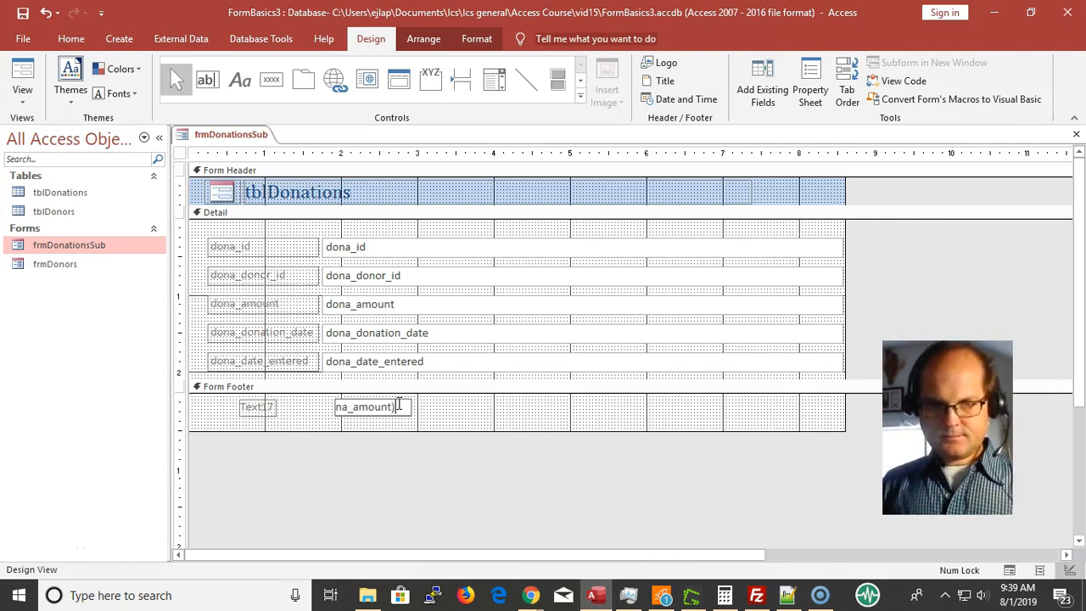
{"action": "key", "text": "Return"}
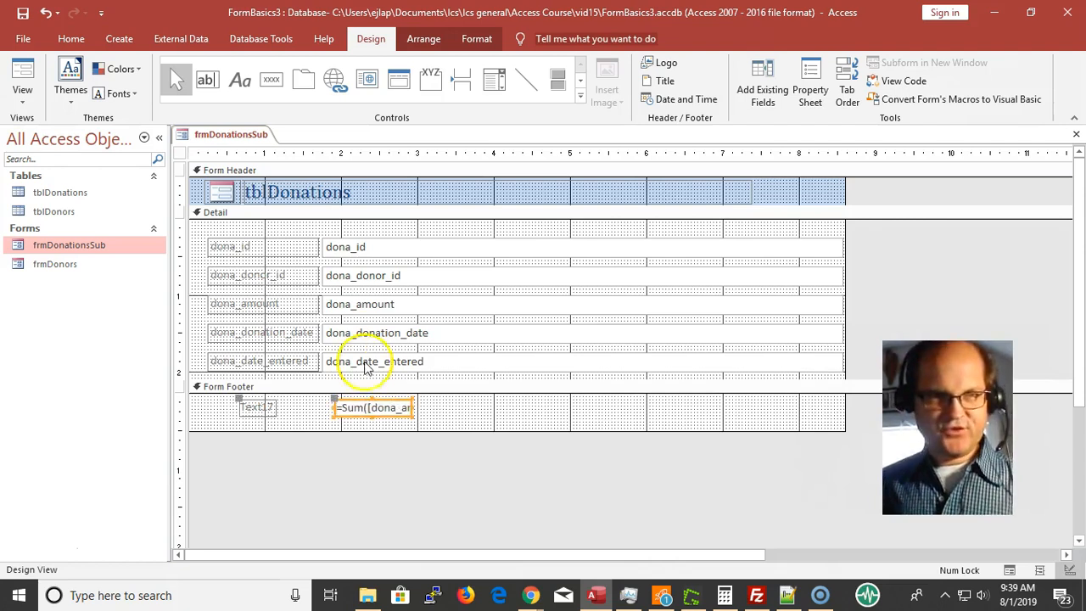
- Name the footer sum text box txtTotal in its properties and close the Property Sheet
{"action": "left_click", "coordinate": [445, 460]}
{"action": "double_click", "coordinate": [404, 416]}
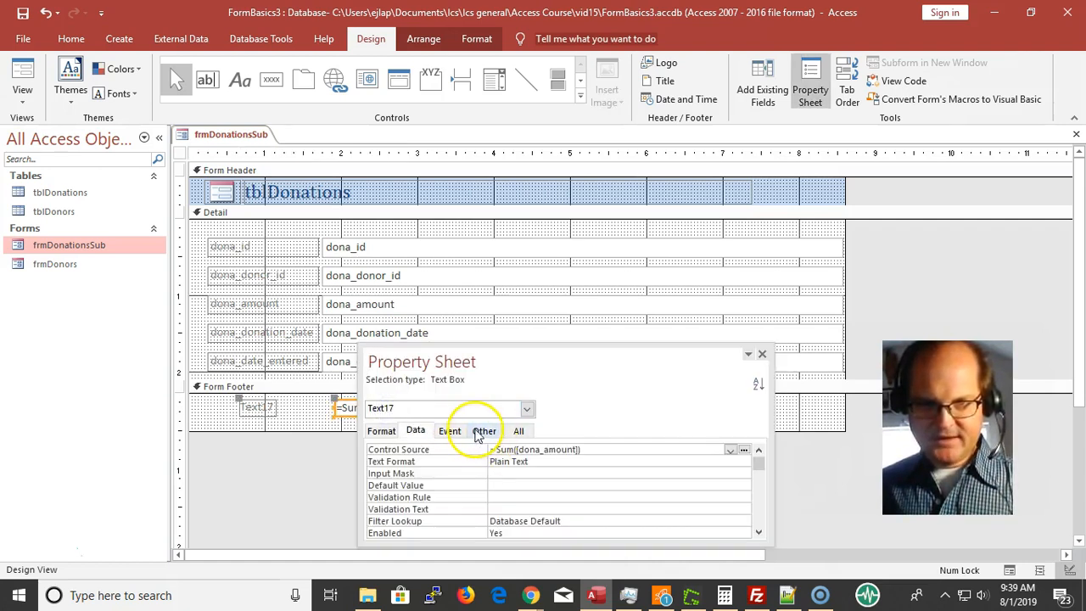
{"action": "left_click", "coordinate": [483, 431]}
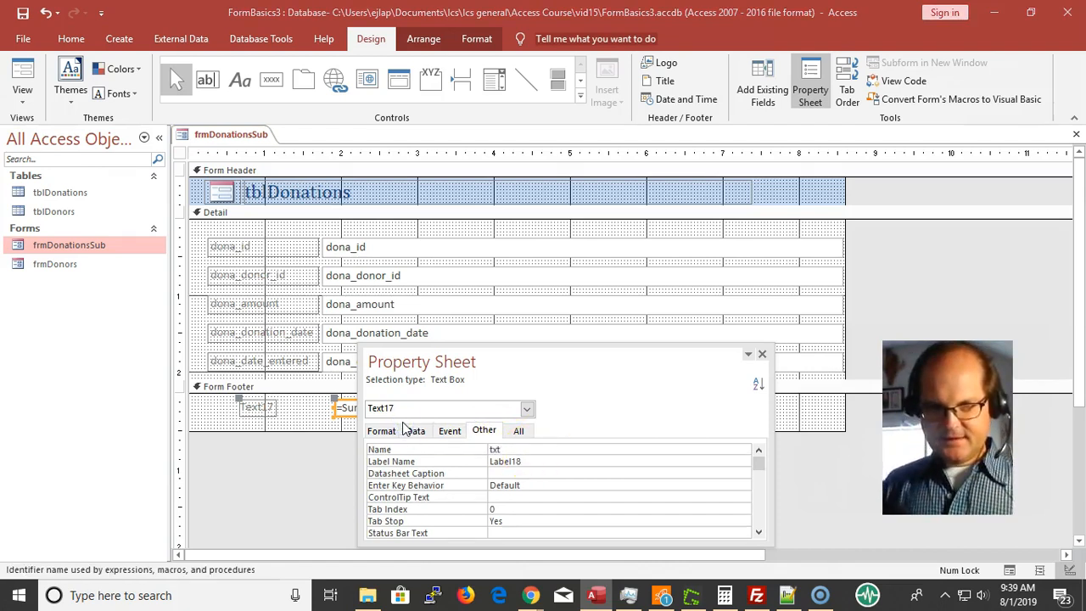
{"action": "type", "text": "txtTotal"}
{"action": "key", "text": "Return"}
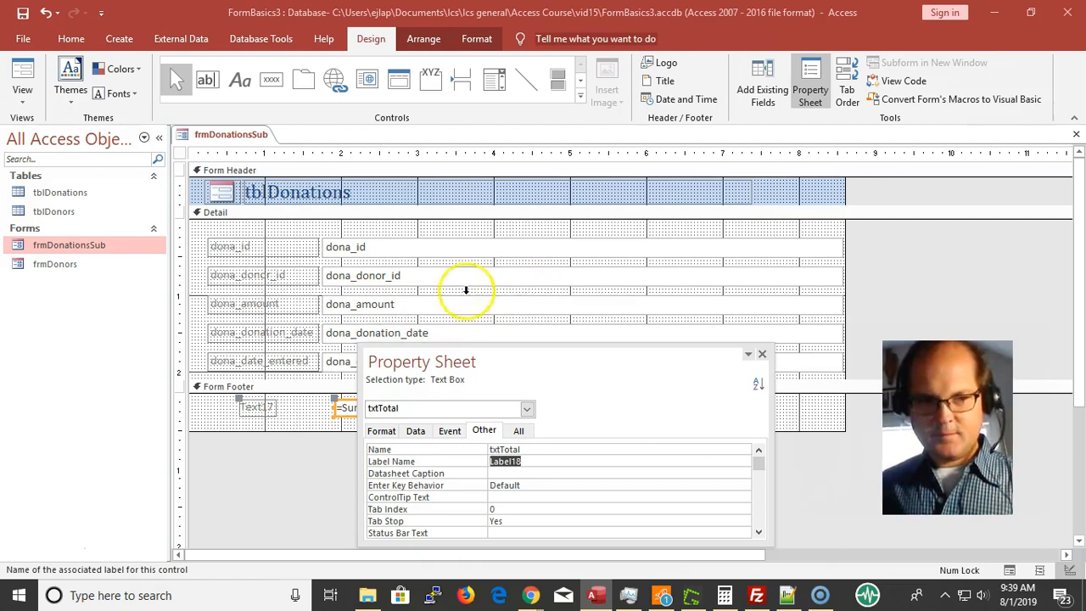
{"action": "left_click", "coordinate": [760, 354]}
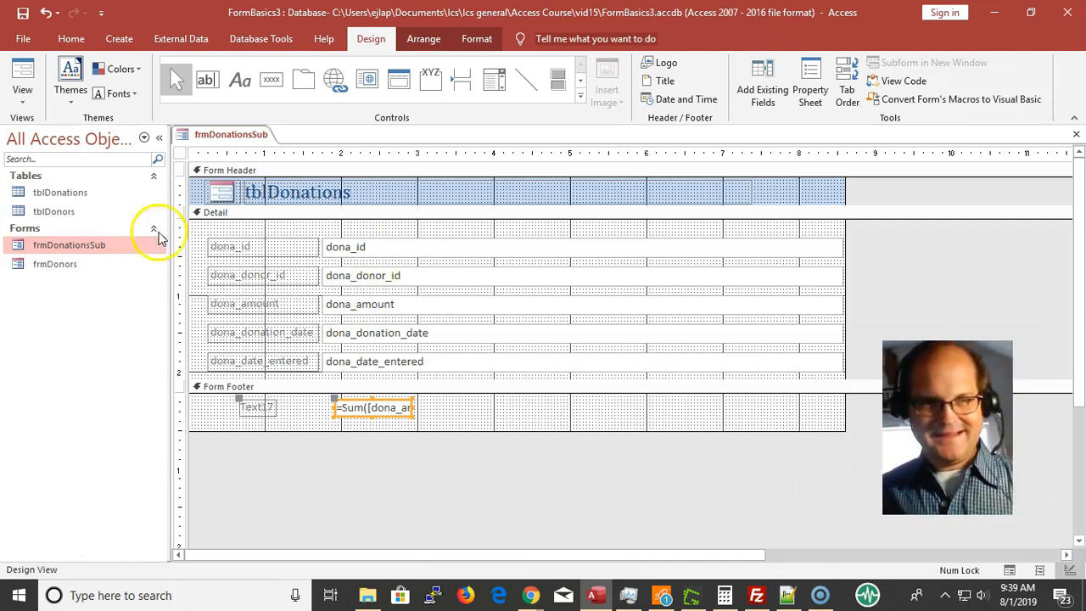
- View frmDonationsSub in Form View to check the footer total, and save and close the form
{"action": "left_click", "coordinate": [26, 83]}
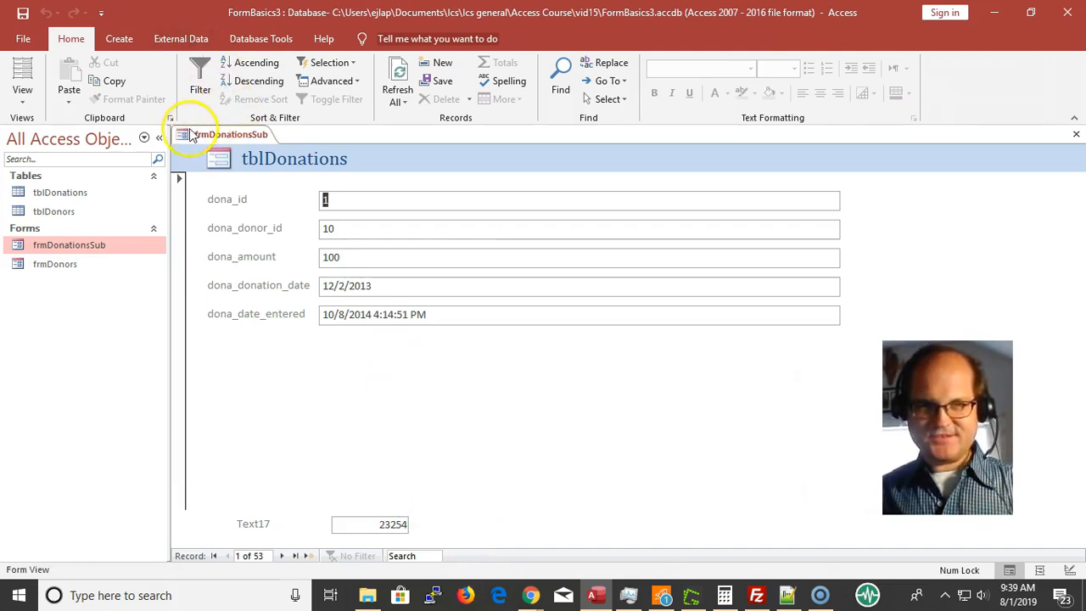
{"action": "right_click", "coordinate": [248, 140]}
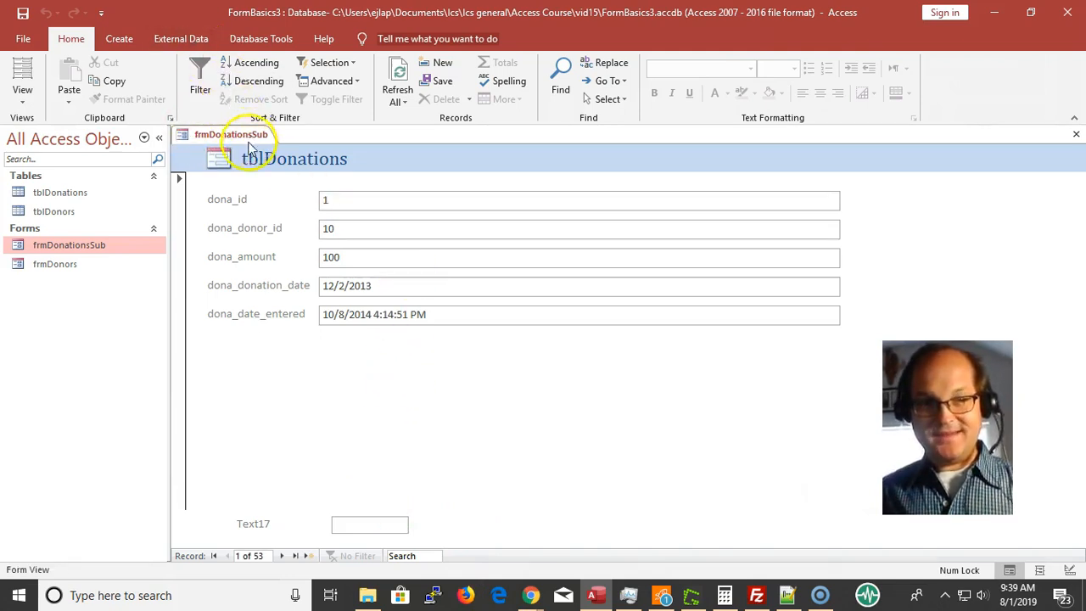
{"action": "left_click", "coordinate": [248, 144]}
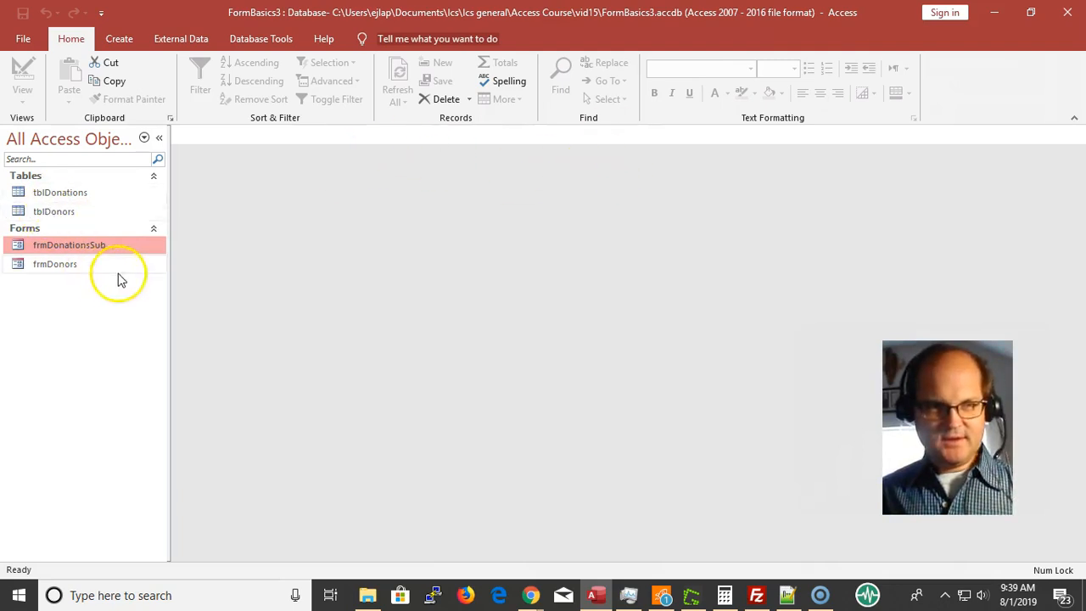
- Open frmDonors in Design View and add a text box beside the donor fields, about 5.4 inches across and 1.1 inches down
{"action": "left_click", "coordinate": [73, 266]}
{"action": "right_click", "coordinate": [73, 268]}
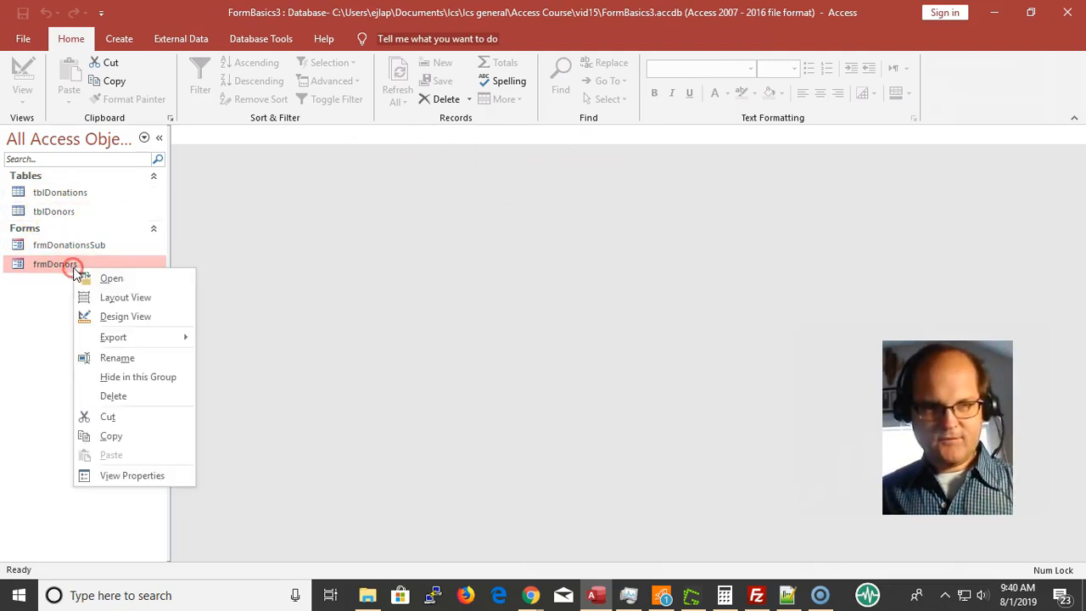
{"action": "left_click", "coordinate": [126, 317]}
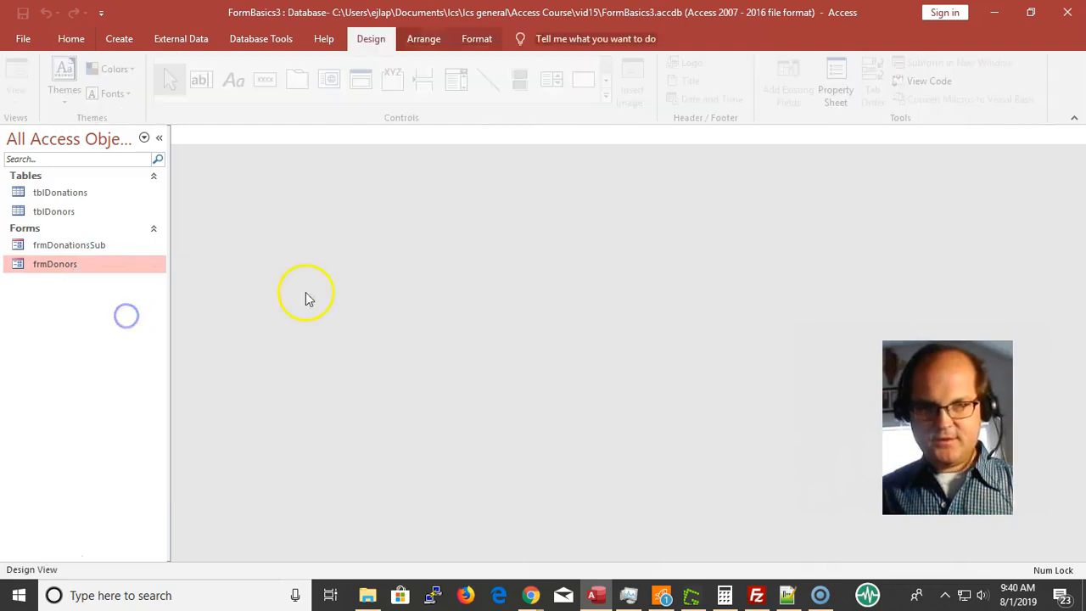
{"action": "scroll", "coordinate": [594, 343], "scroll_direction": "down", "scroll_amount": 2}
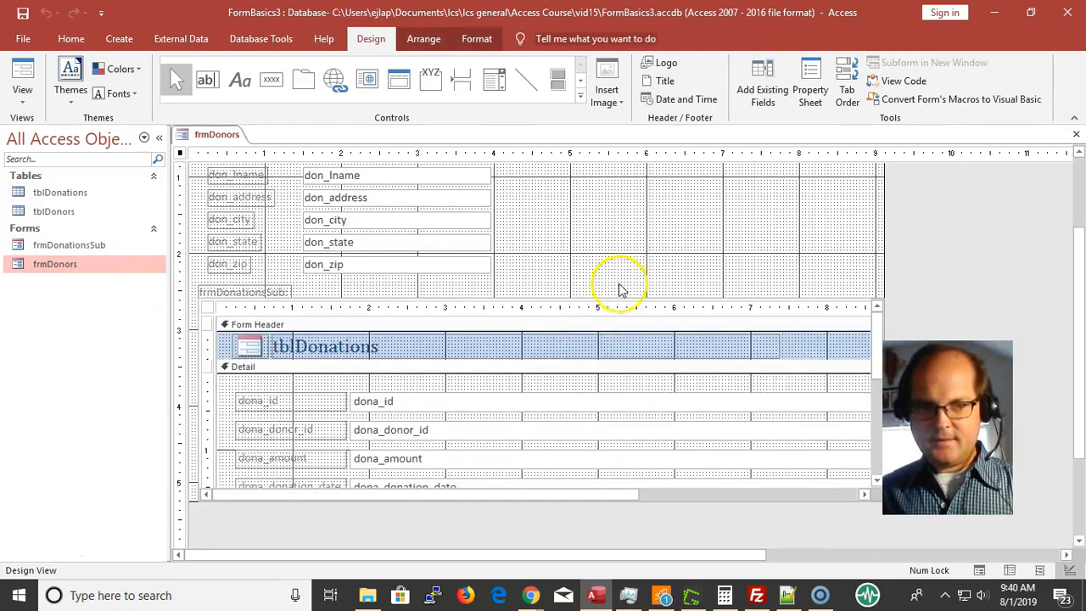
{"action": "scroll", "coordinate": [618, 286], "scroll_direction": "up", "scroll_amount": 2}
{"action": "left_click", "coordinate": [212, 79]}
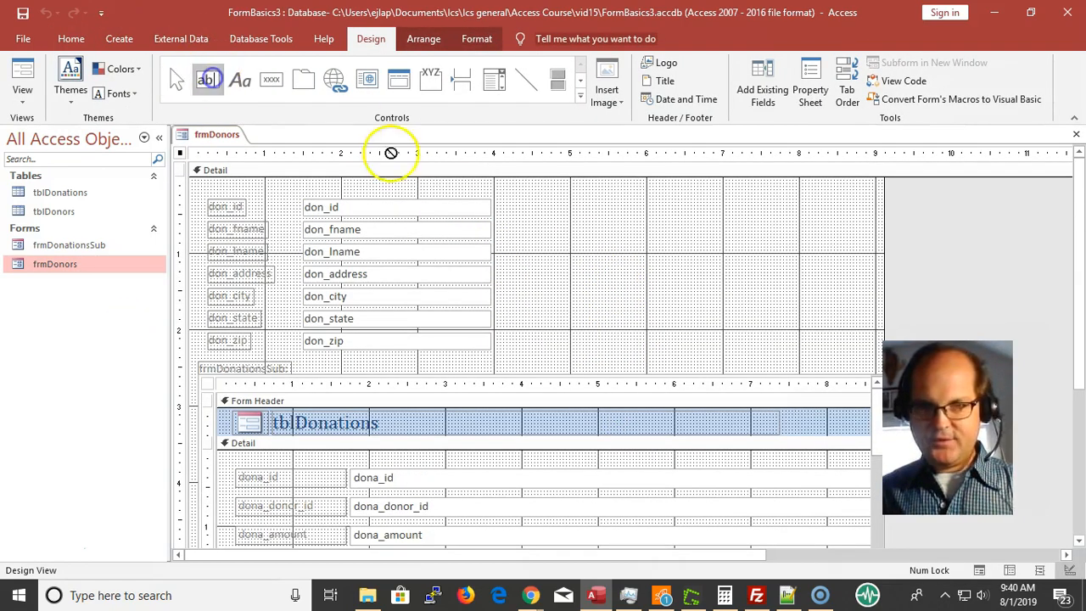
{"action": "left_click", "coordinate": [601, 263]}
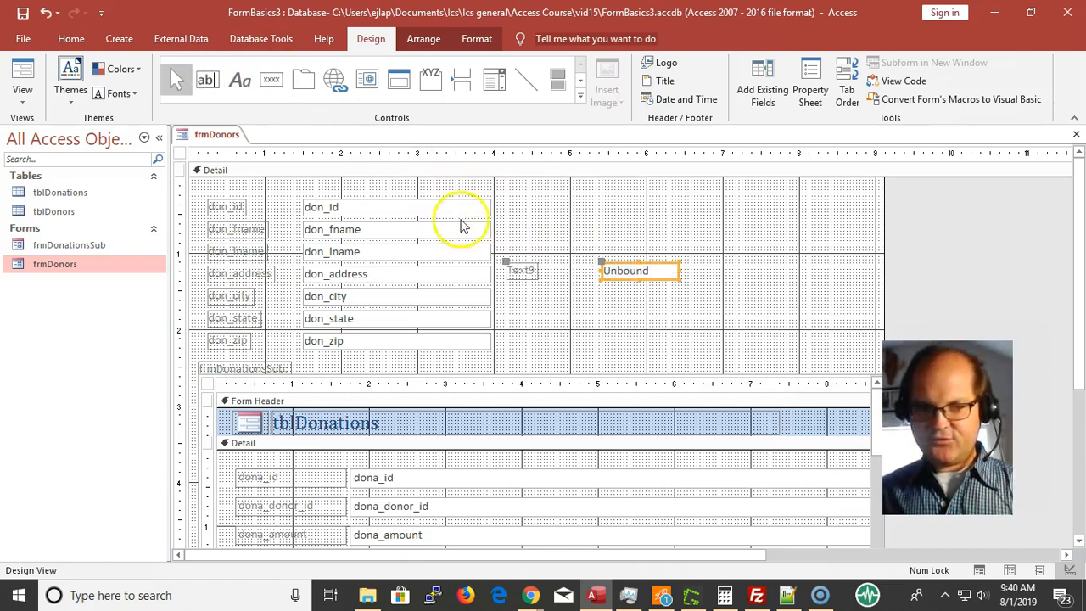
- Caption the new text box's label "Total Donations:" and position it directly above the text box
{"action": "left_click_drag", "start_coordinate": [504, 263], "coordinate": [565, 265]}
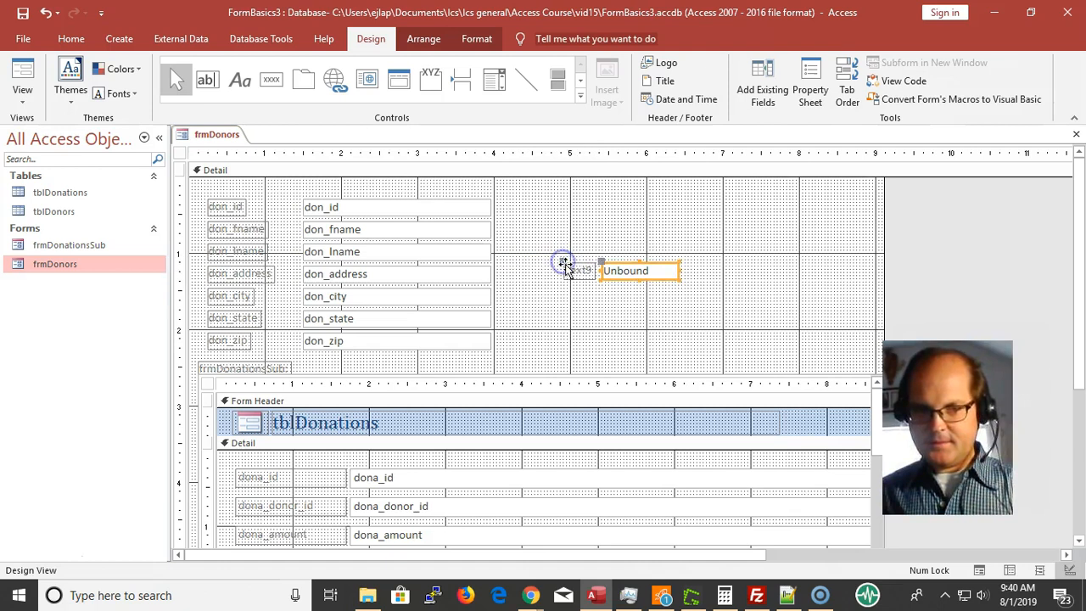
{"action": "double_click", "coordinate": [587, 272]}
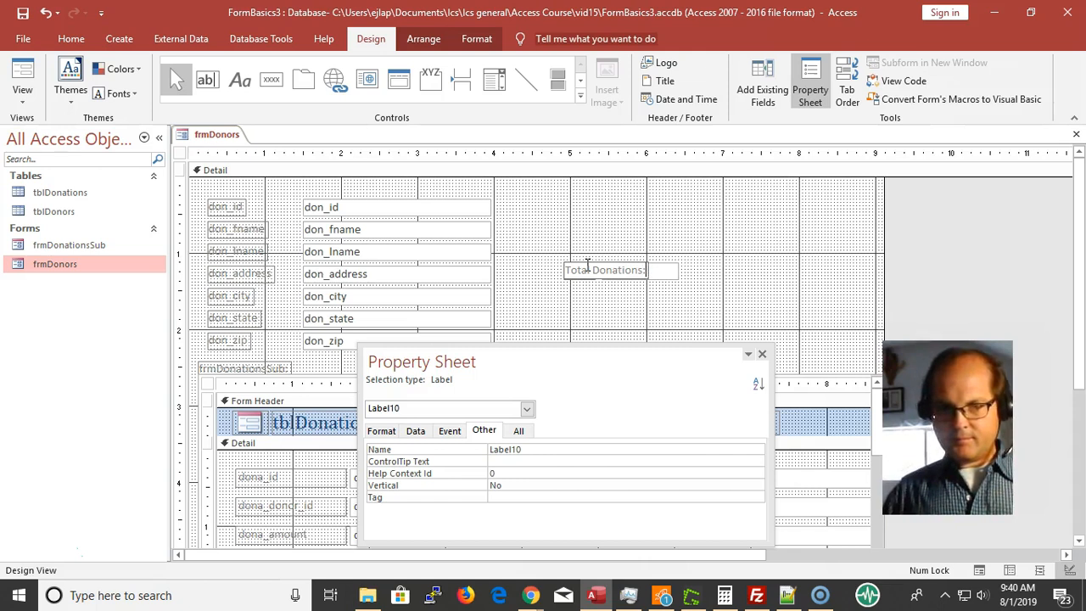
{"action": "left_click", "coordinate": [587, 266]}
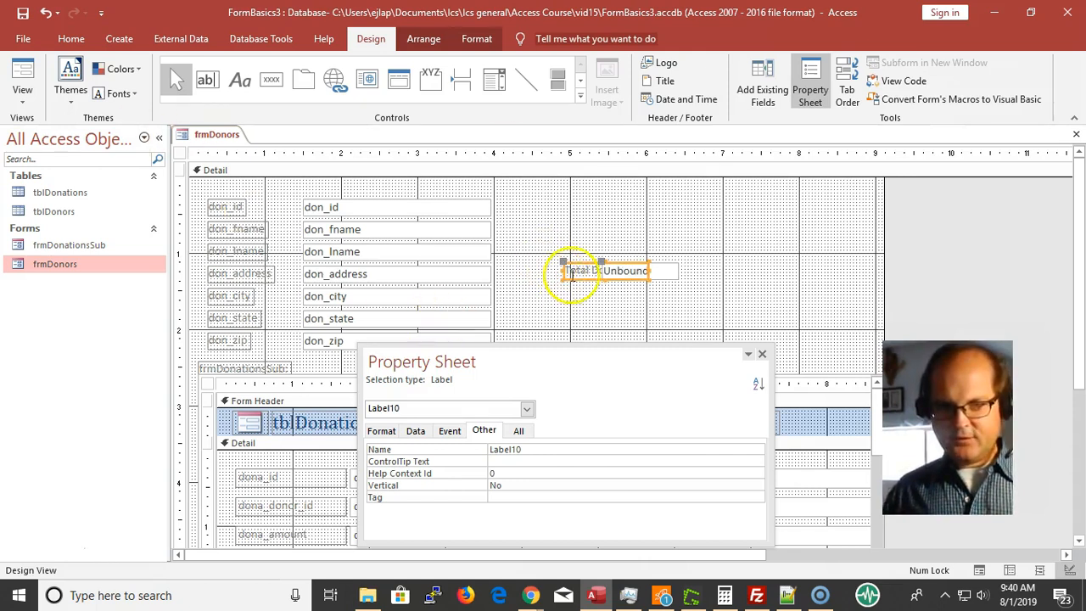
{"action": "left_click_drag", "start_coordinate": [562, 266], "coordinate": [597, 244]}
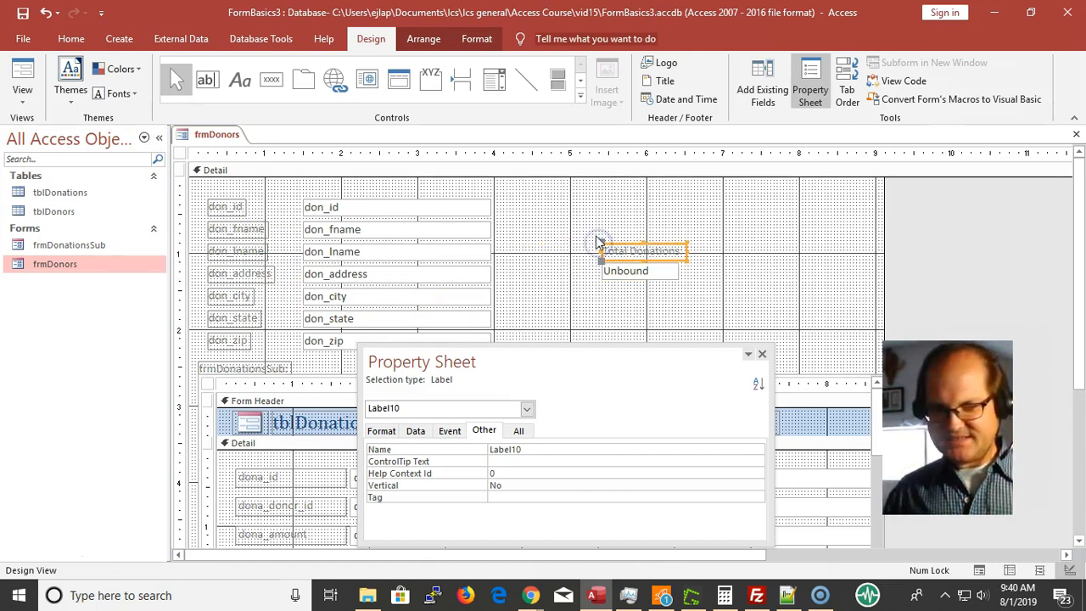
{"action": "left_click", "coordinate": [669, 271]}
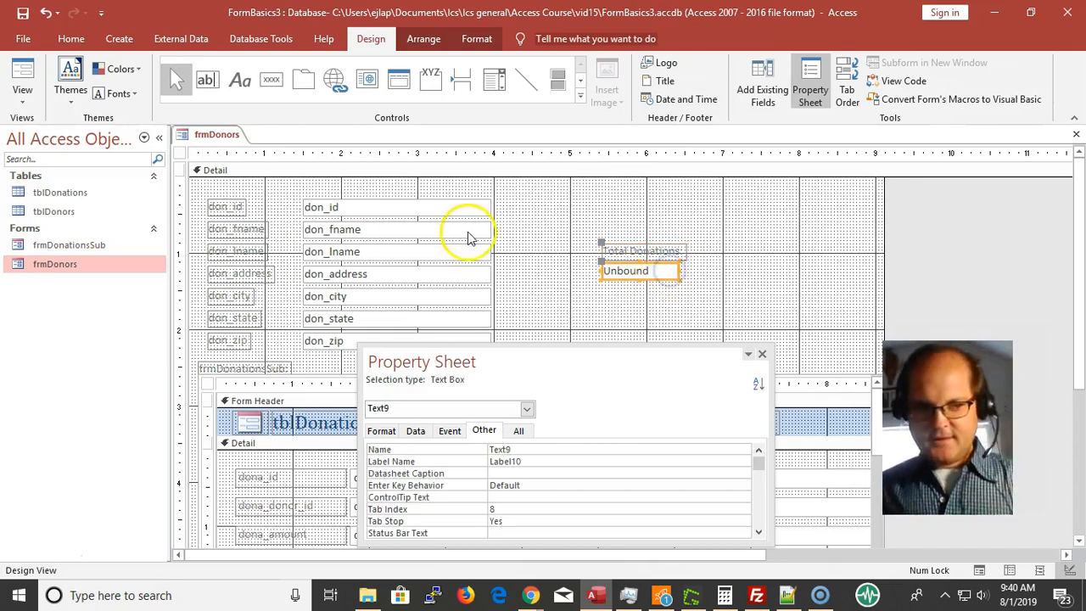
{"action": "left_click", "coordinate": [414, 431]}
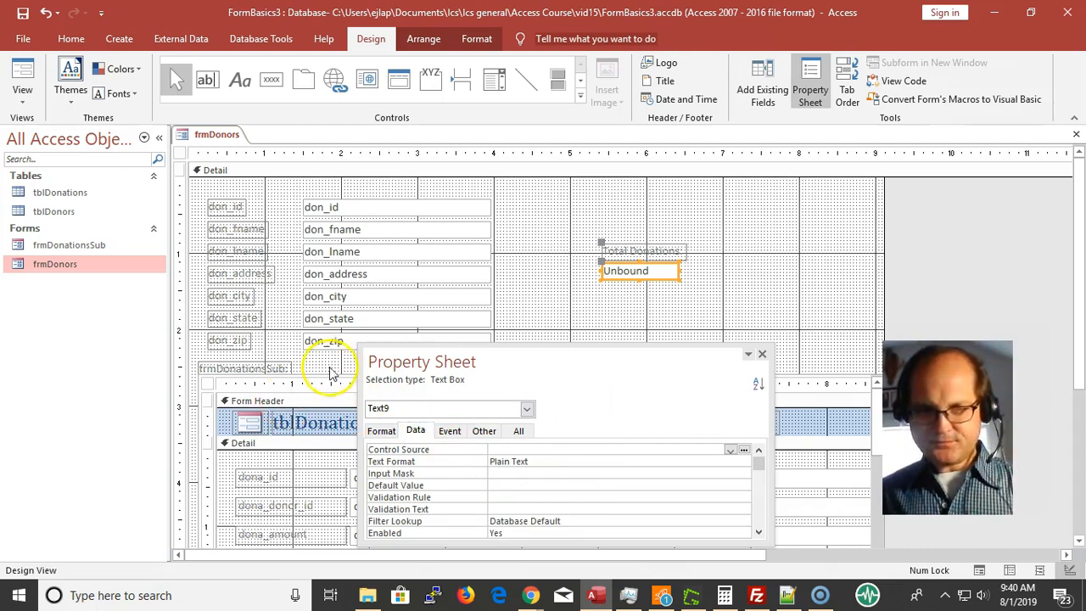
{"action": "left_click", "coordinate": [759, 353]}
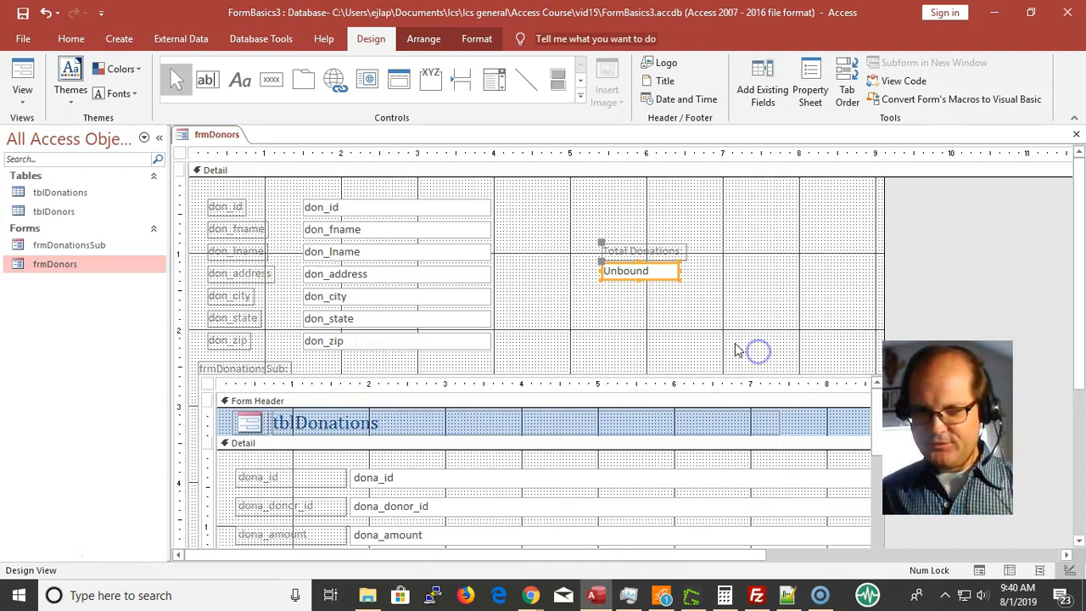
- Examine the sum text box in the Form Footer of the embedded frmDonationsSub subform
{"action": "scroll", "coordinate": [735, 345], "scroll_direction": "down", "scroll_amount": 3}
{"action": "scroll", "coordinate": [447, 291], "scroll_direction": "down", "scroll_amount": 1}
{"action": "scroll", "coordinate": [446, 291], "scroll_direction": "up", "scroll_amount": 2}
{"action": "scroll", "coordinate": [446, 344], "scroll_direction": "down", "scroll_amount": 1}
{"action": "left_click", "coordinate": [464, 298]}
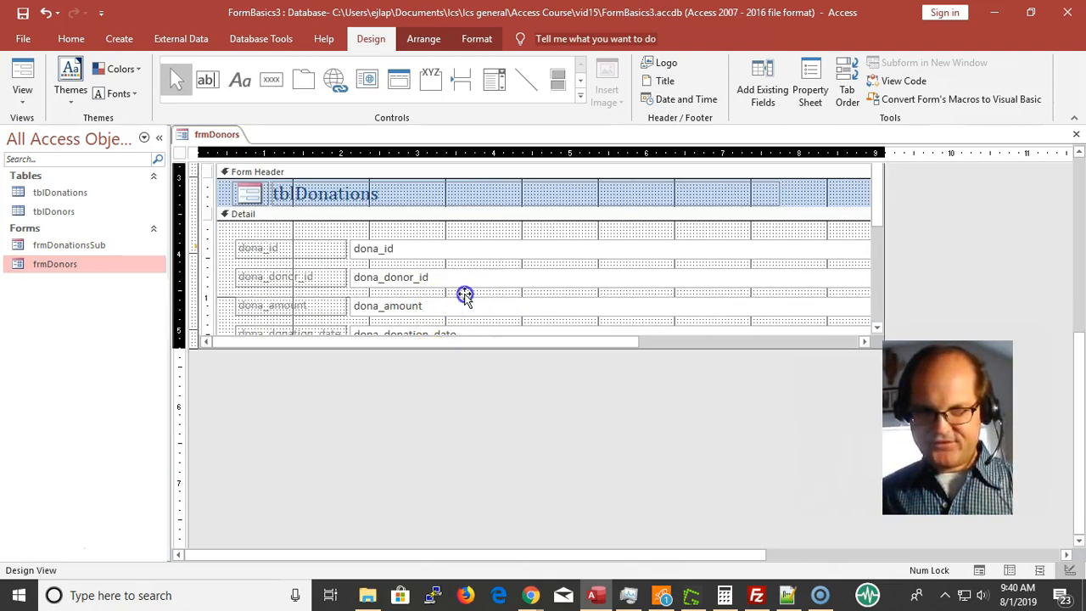
{"action": "scroll", "coordinate": [464, 299], "scroll_direction": "down", "scroll_amount": 3}
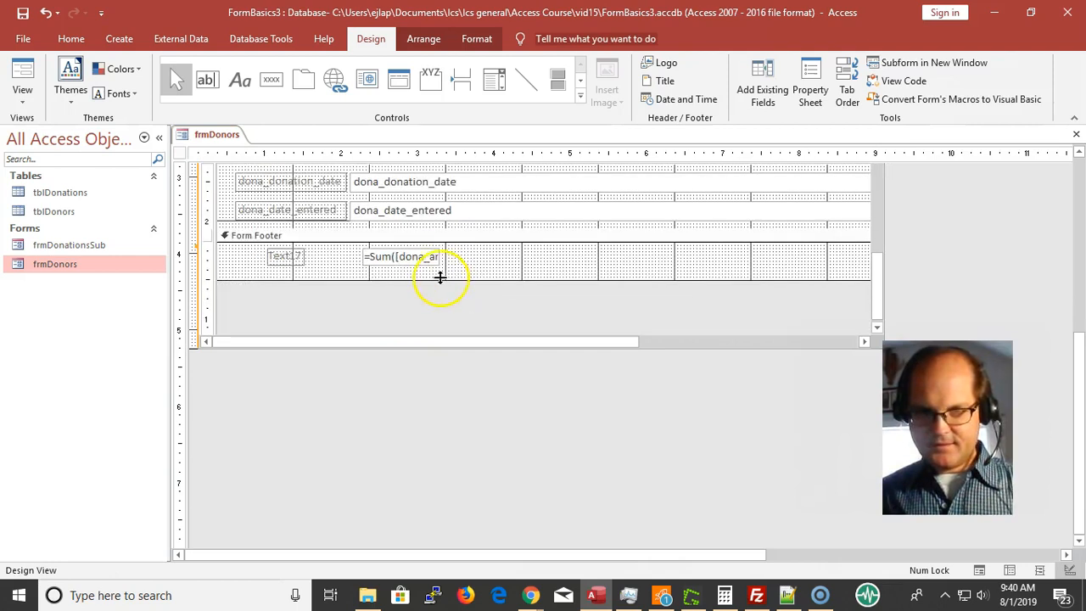
{"action": "left_click", "coordinate": [424, 264]}
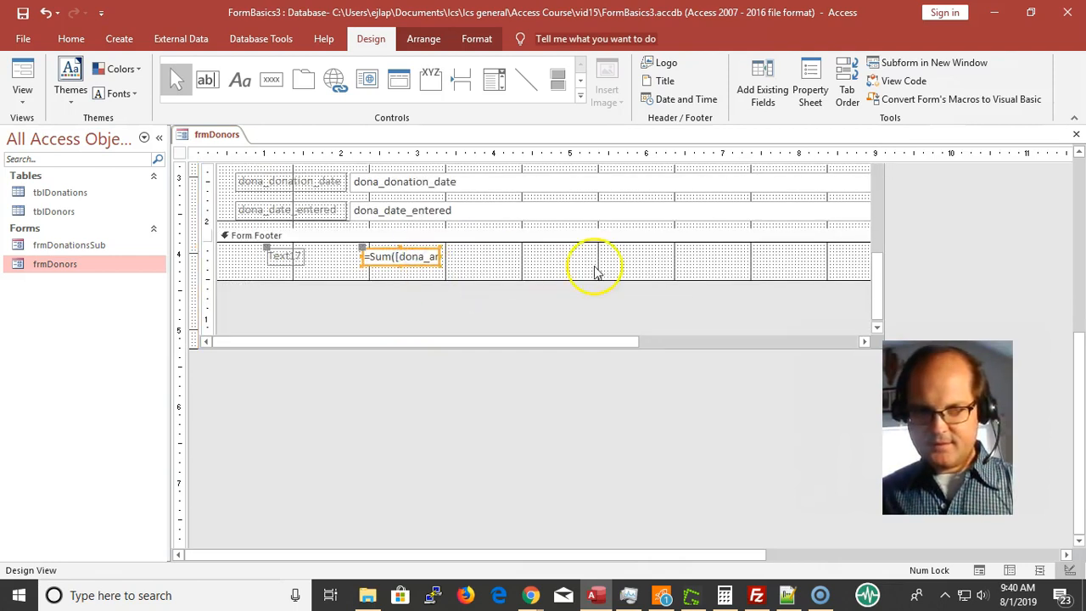
{"action": "scroll", "coordinate": [594, 272], "scroll_direction": "up", "scroll_amount": 1}
{"action": "scroll", "coordinate": [594, 271], "scroll_direction": "up", "scroll_amount": 1}
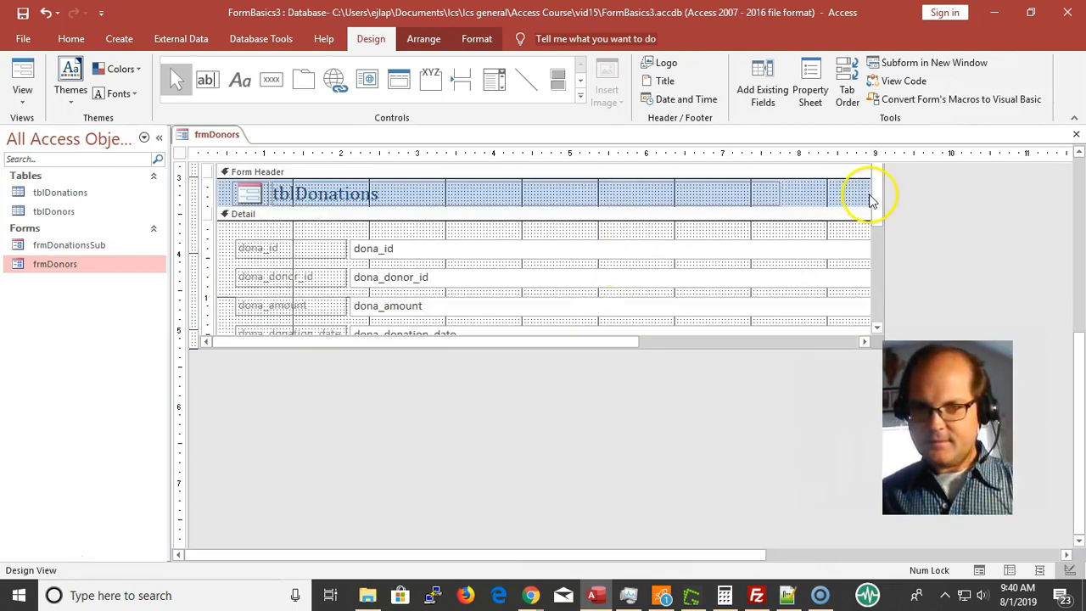
{"action": "scroll", "coordinate": [949, 226], "scroll_direction": "up", "scroll_amount": 3}
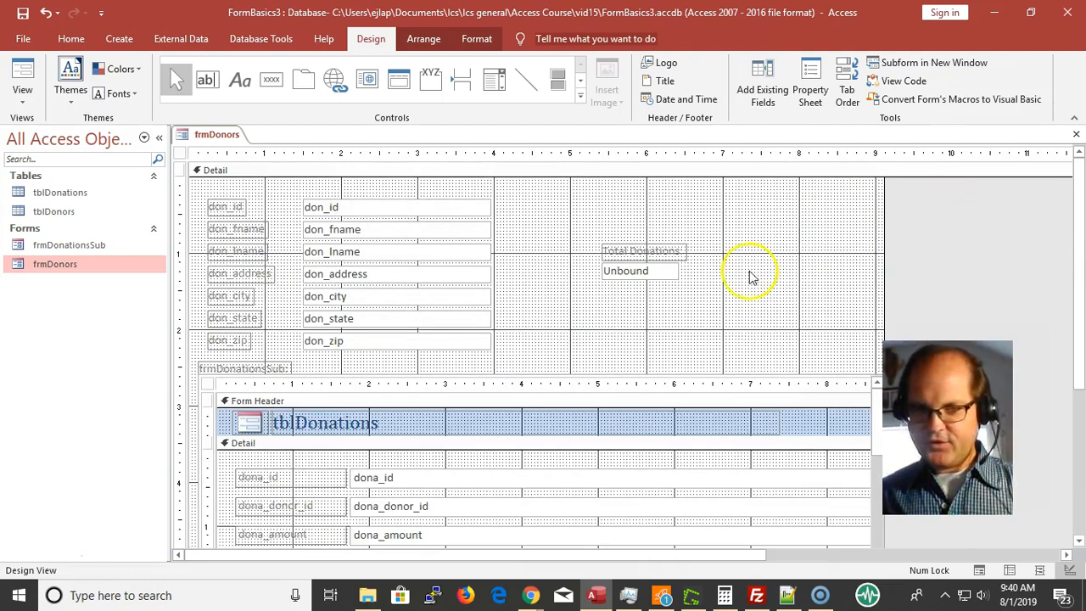
- Build the control source expression [frmDonationsSub].Form![txtTotal] for the Total Donations text box with the Expression Builder
{"action": "left_click", "coordinate": [649, 271]}
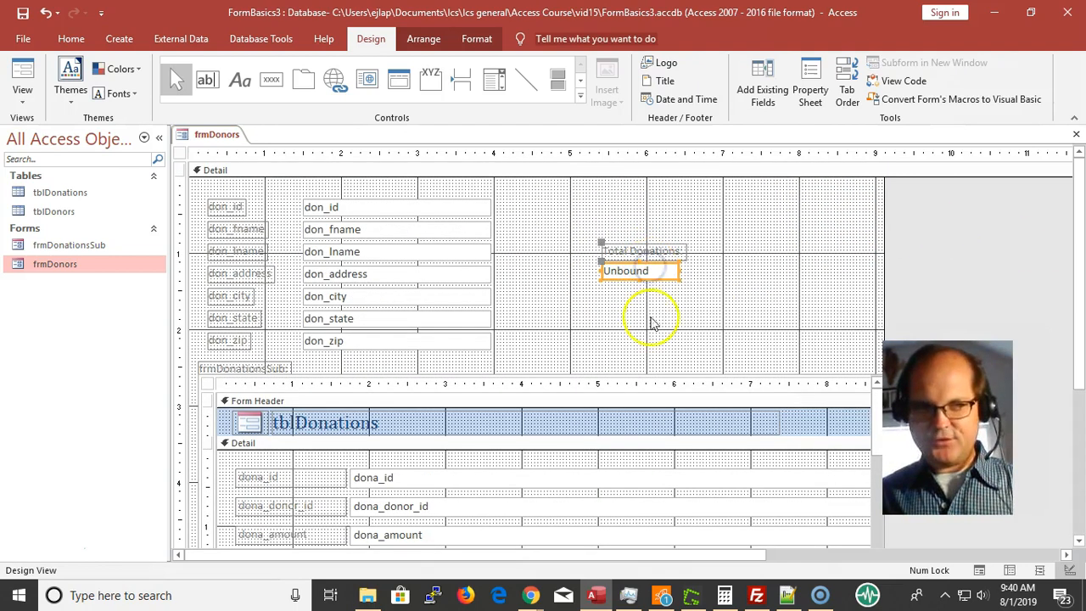
{"action": "left_click", "coordinate": [657, 307]}
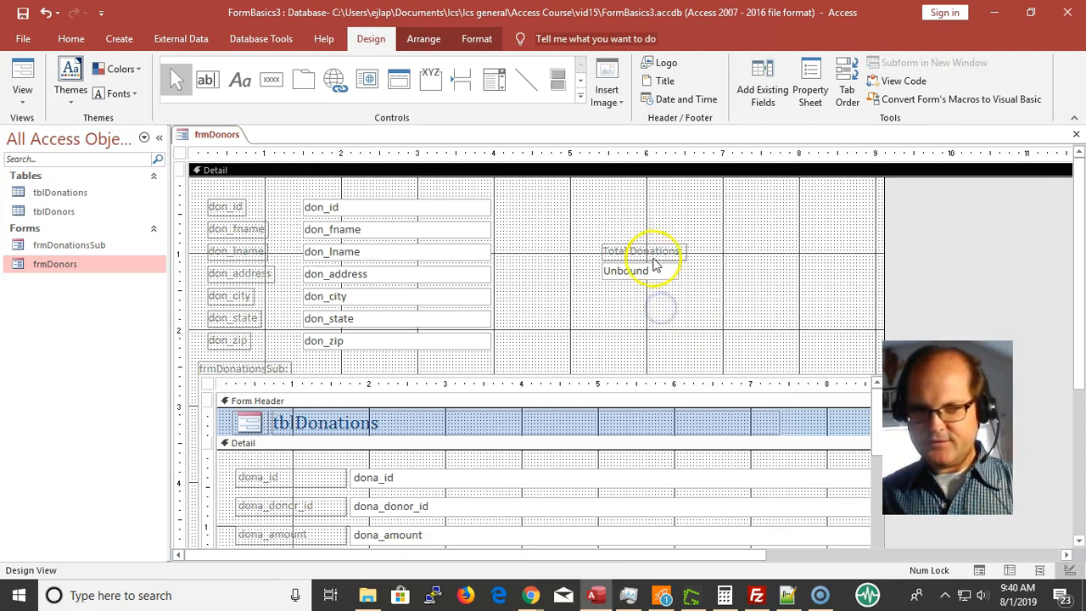
{"action": "double_click", "coordinate": [635, 271]}
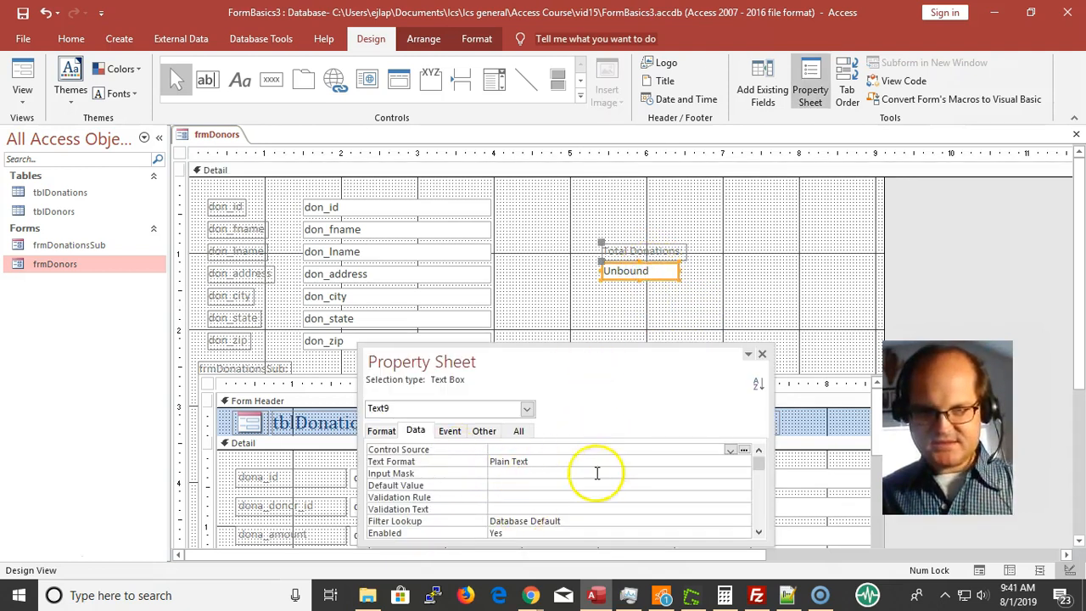
{"action": "left_click", "coordinate": [744, 450]}
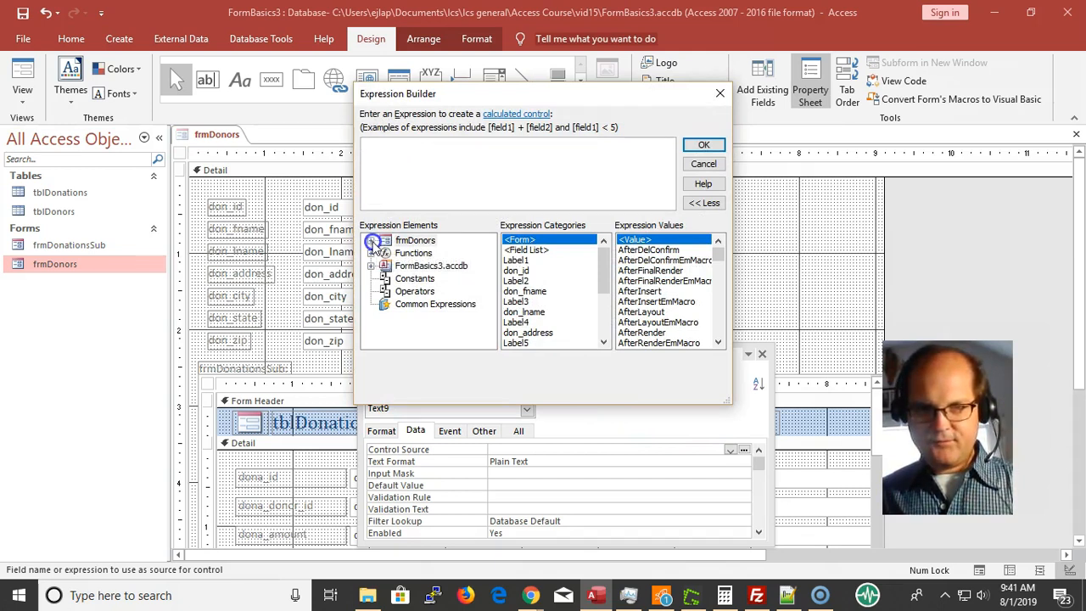
{"action": "left_click", "coordinate": [370, 241]}
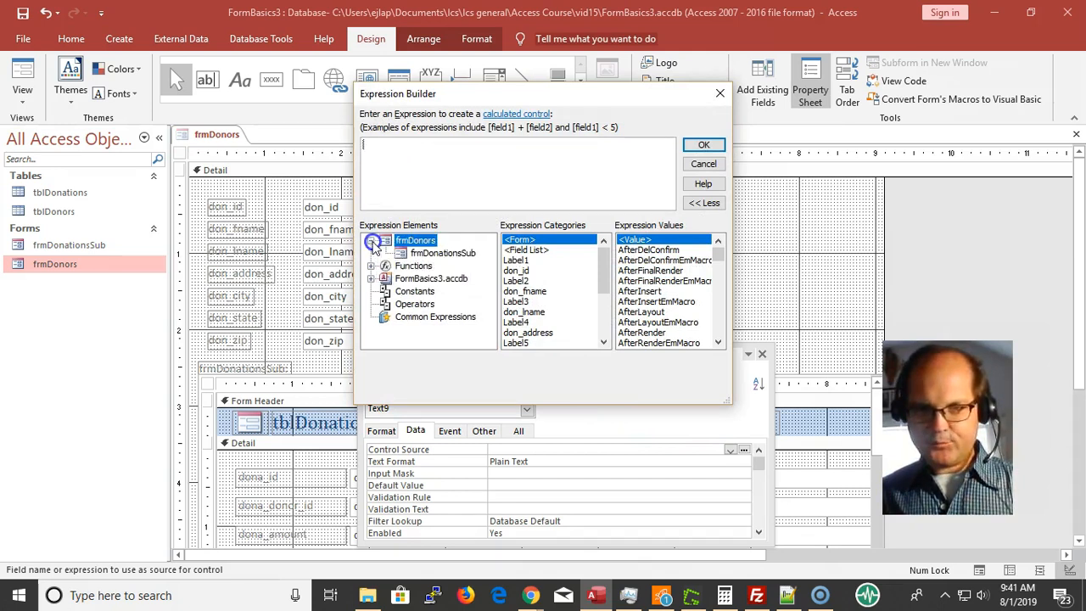
{"action": "left_click", "coordinate": [432, 253]}
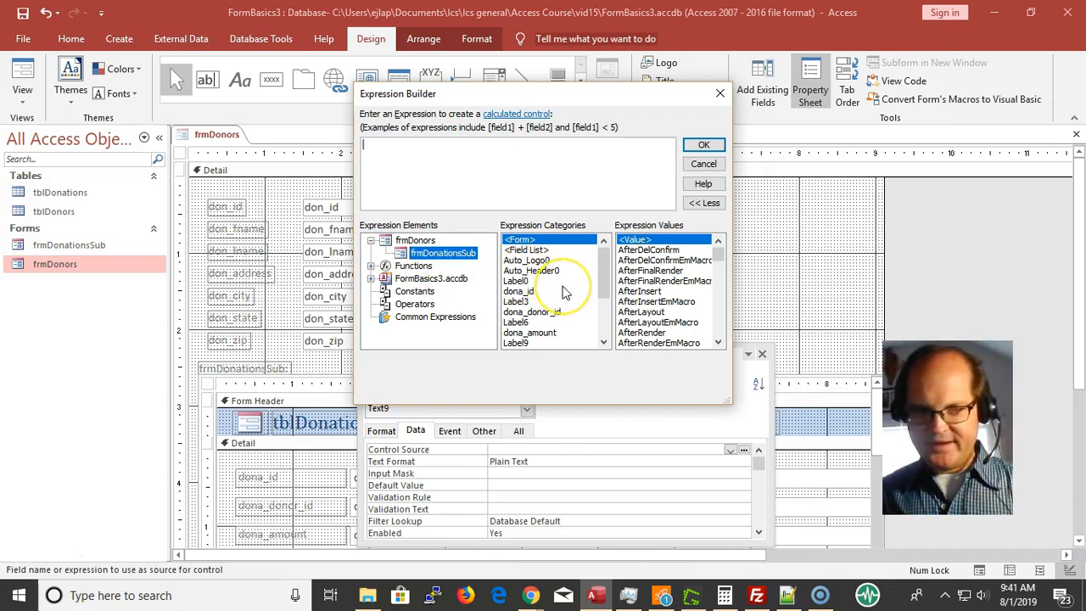
{"action": "scroll", "coordinate": [564, 292], "scroll_direction": "down", "scroll_amount": 1}
{"action": "scroll", "coordinate": [564, 292], "scroll_direction": "down", "scroll_amount": 2}
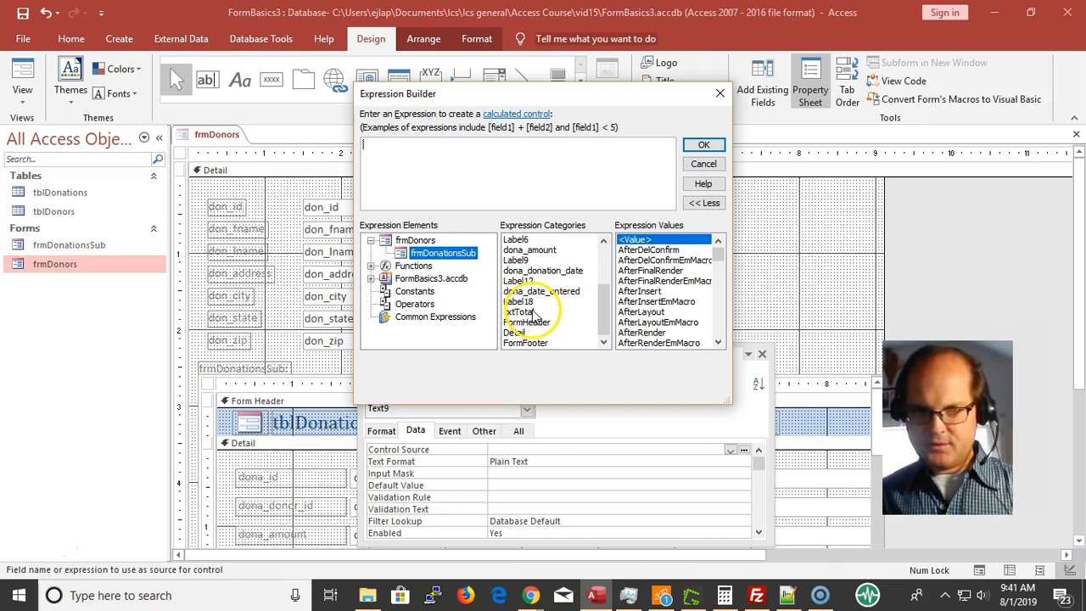
{"action": "double_click", "coordinate": [543, 311]}
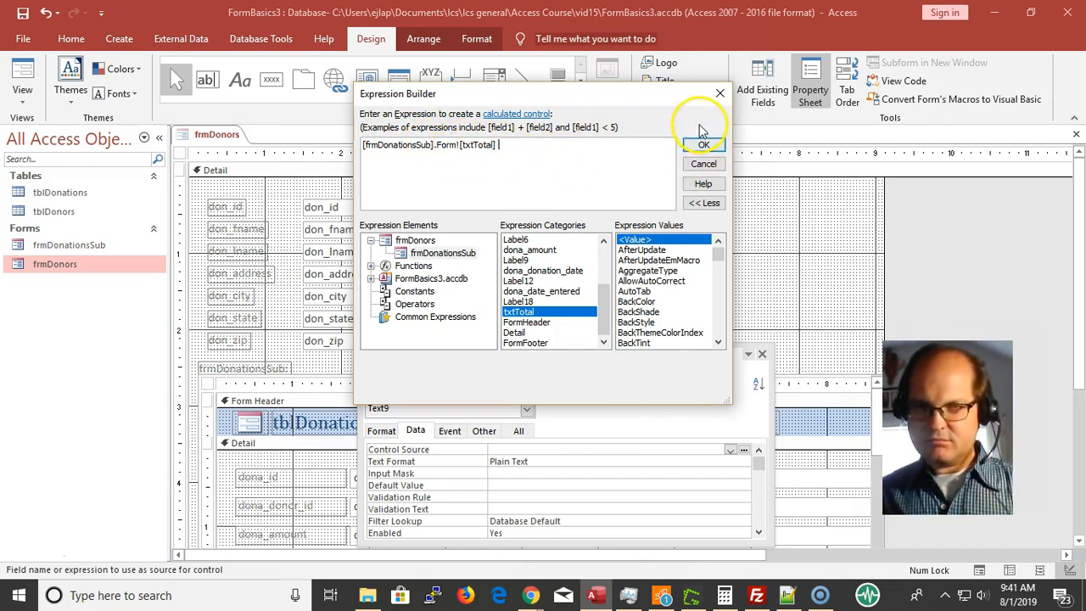
{"action": "left_click", "coordinate": [701, 146]}
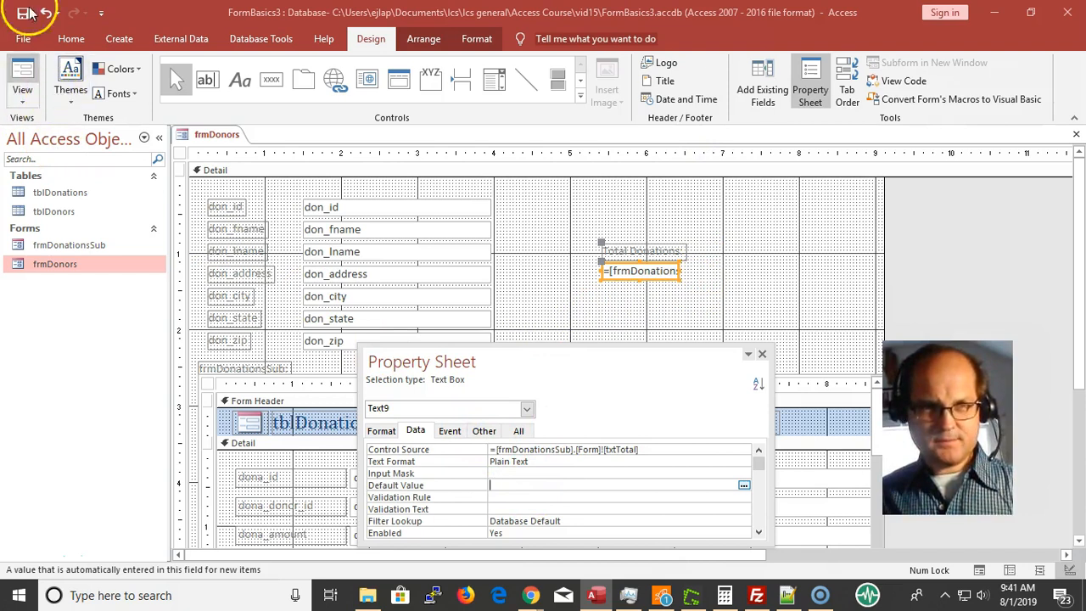
- In Form View of frmDonors, fit the subform's dona_date_entered column to its contents and examine the donor and amount columns
{"action": "left_click", "coordinate": [22, 75]}
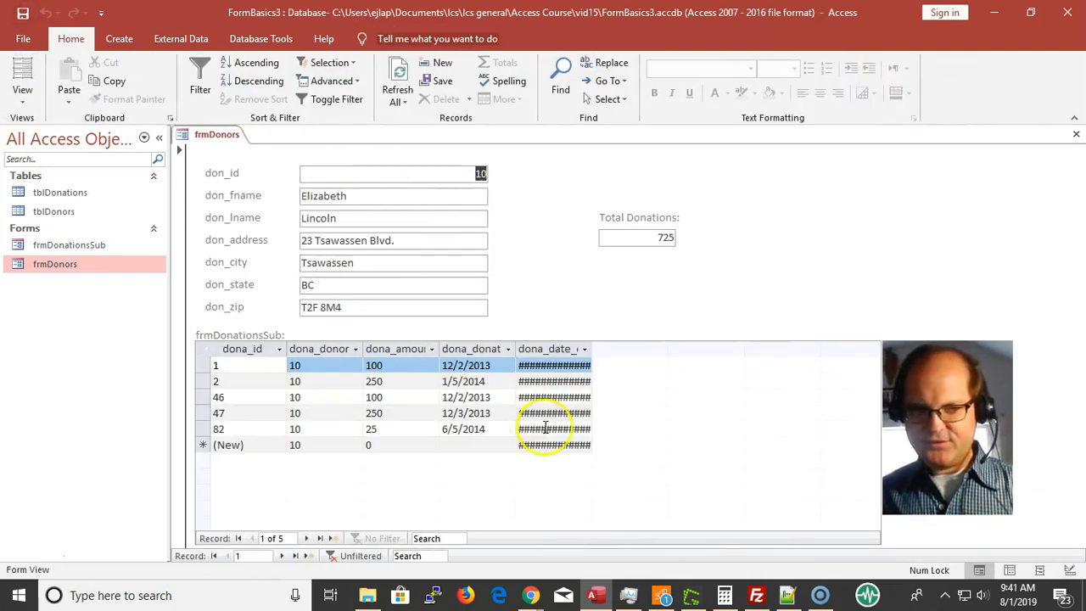
{"action": "double_click", "coordinate": [593, 344]}
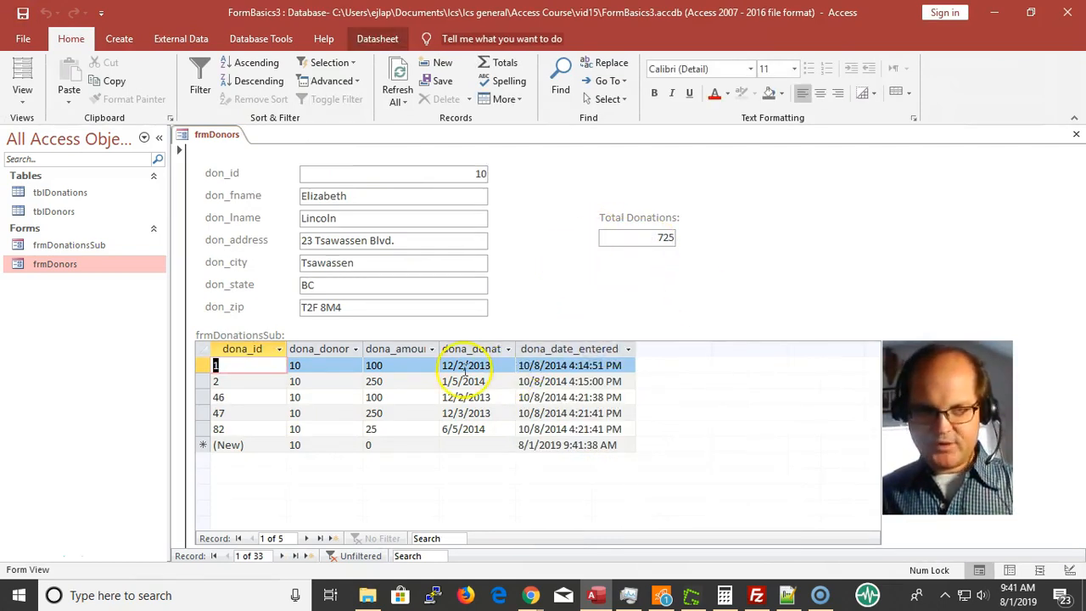
{"action": "left_click", "coordinate": [386, 349]}
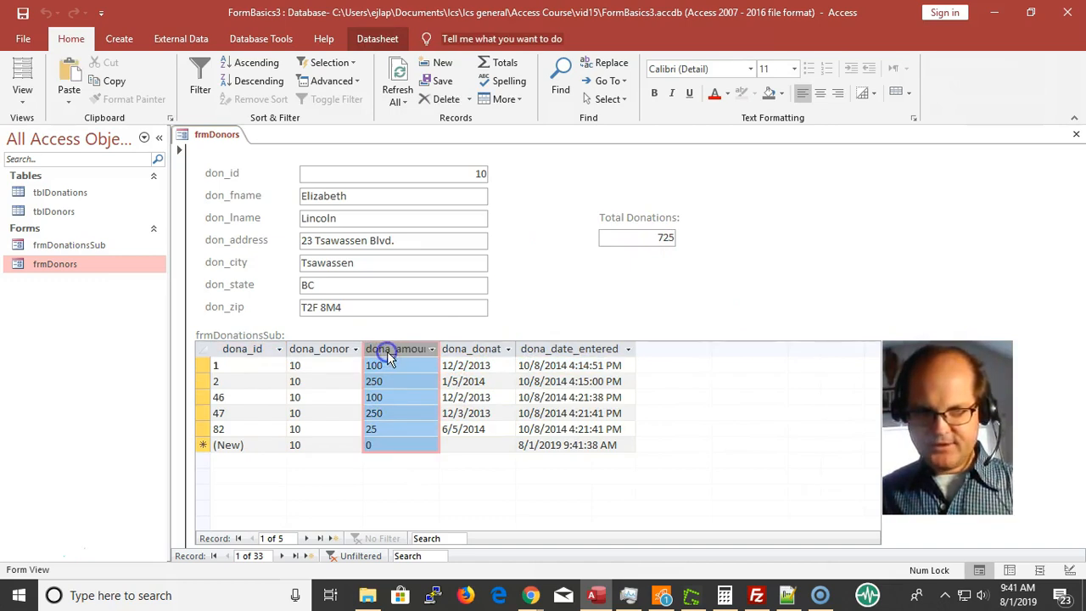
{"action": "left_click", "coordinate": [409, 366]}
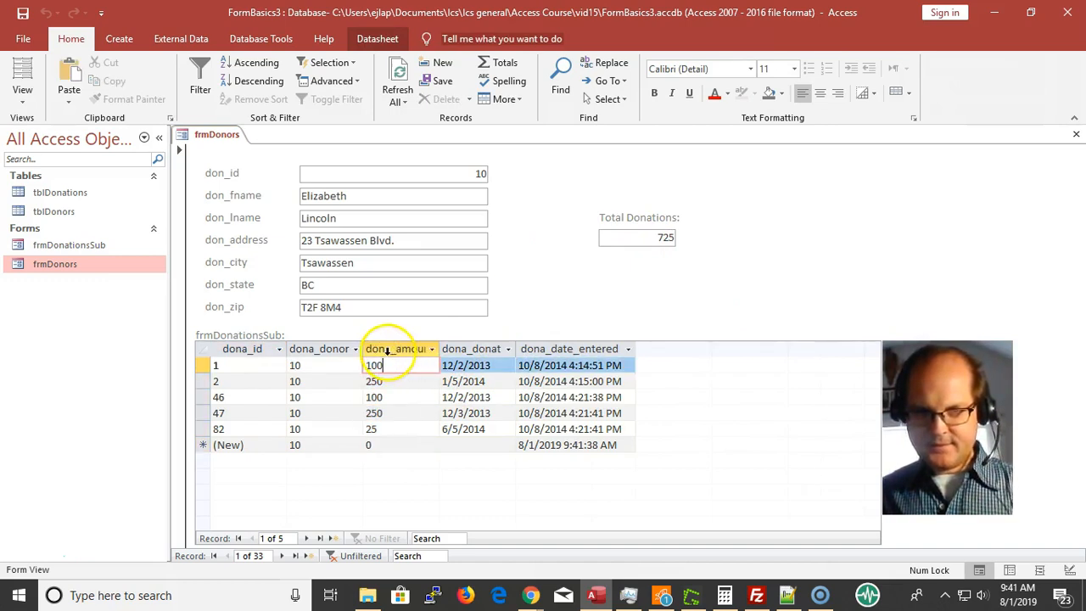
{"action": "left_click", "coordinate": [327, 348]}
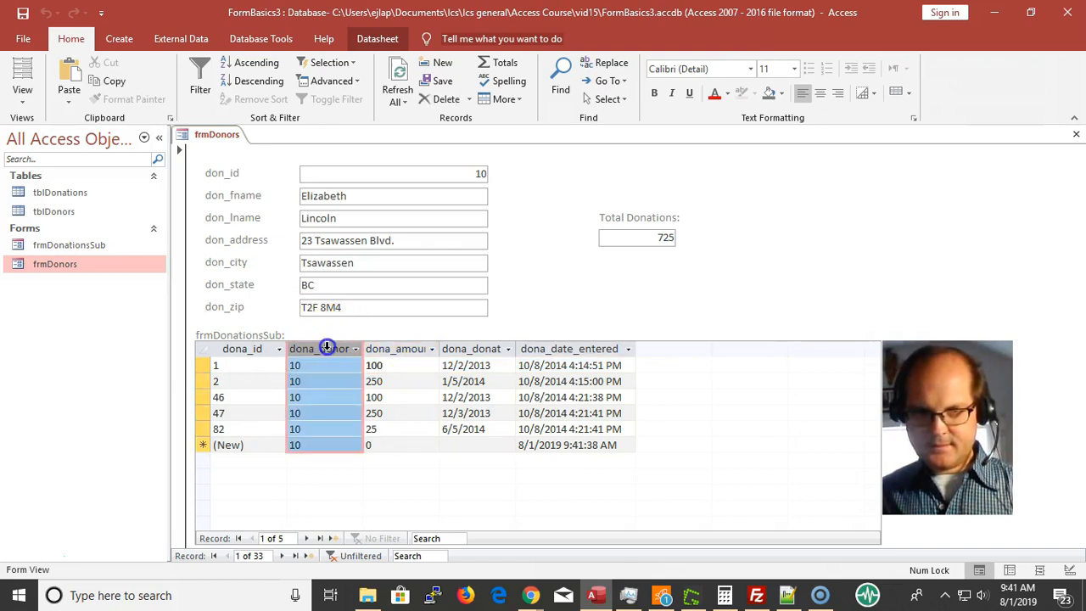
{"action": "left_click", "coordinate": [402, 358]}
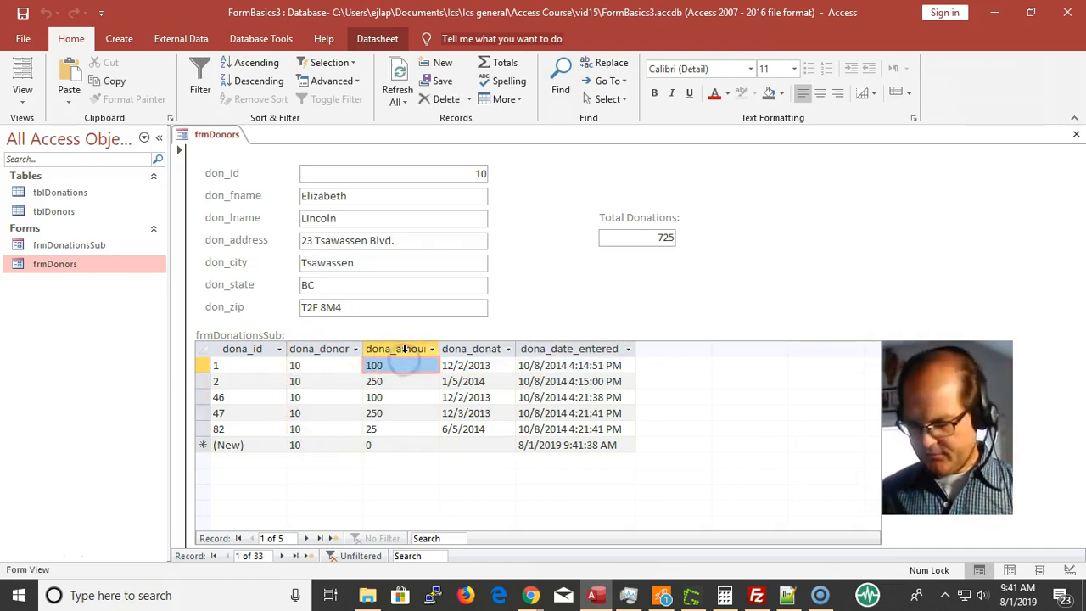
- Browse forward and back through the donor records to compare Total Donations with each donor's listed donations
{"action": "left_click", "coordinate": [437, 218]}
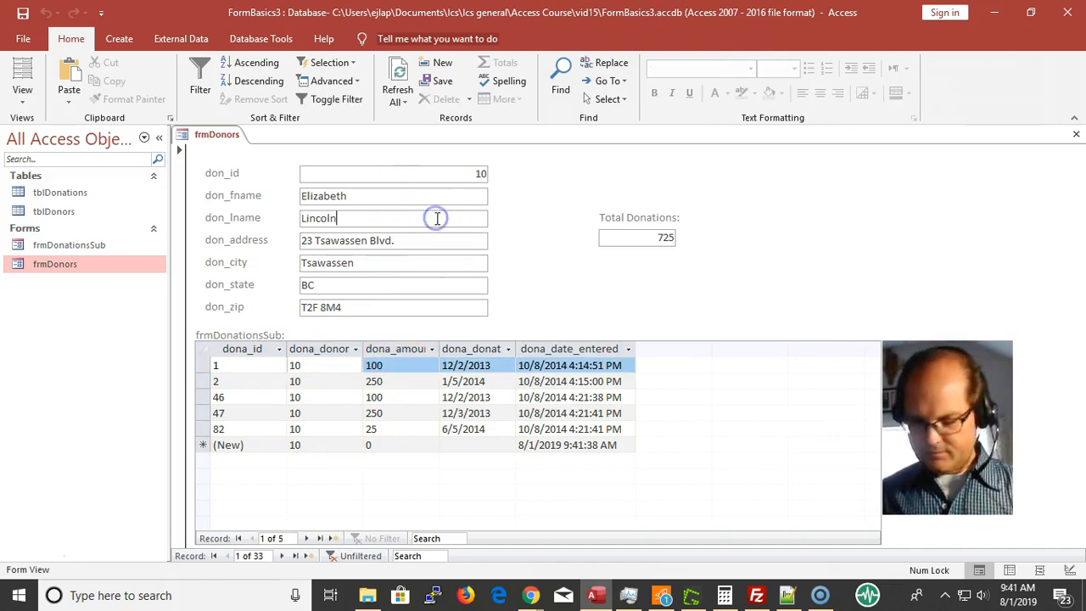
{"action": "key", "text": "Page_Down"}
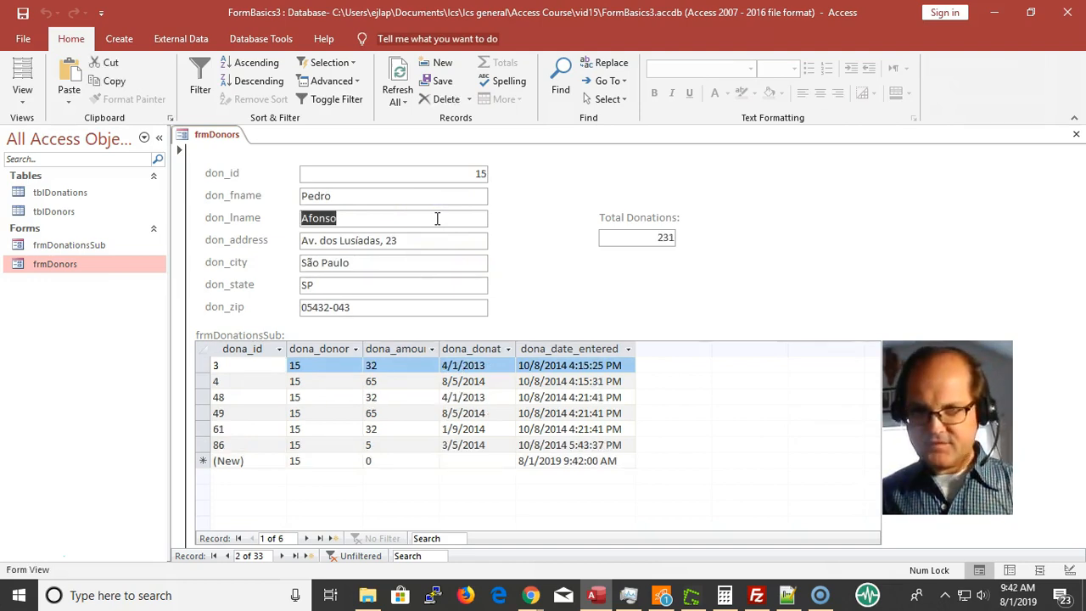
{"action": "key", "text": "Page_Down"}
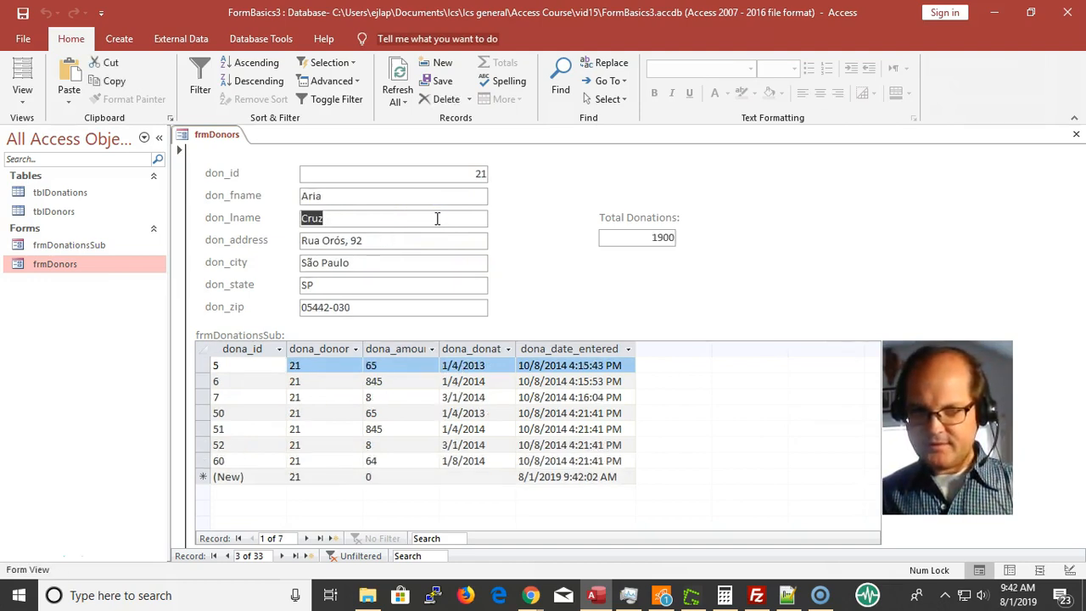
{"action": "key", "text": "Page_Down"}
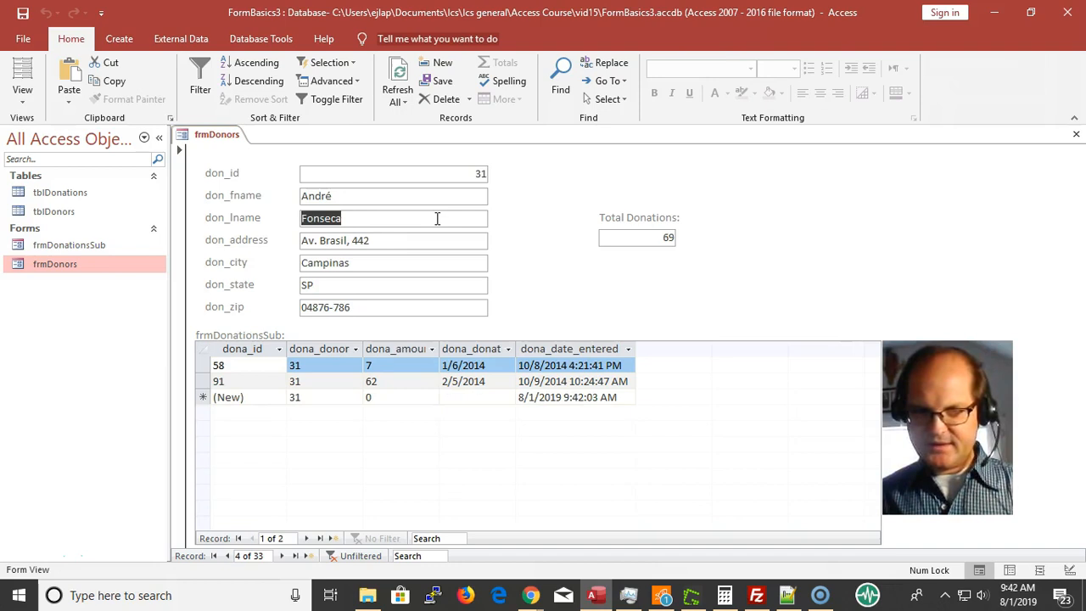
{"action": "key", "text": "Page_Down"}
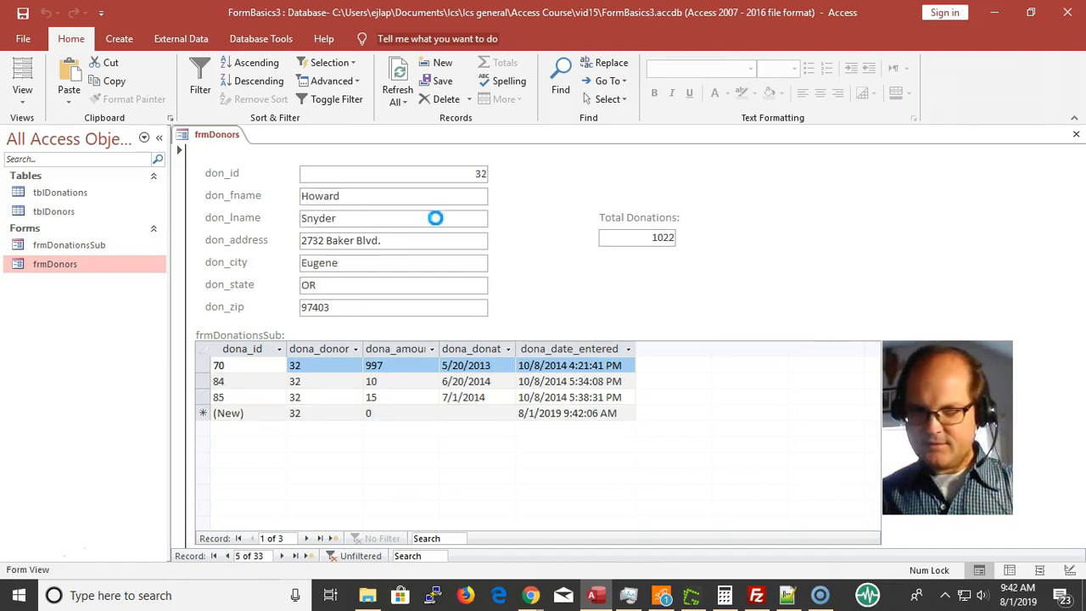
{"action": "key", "text": "Page_Up"}
{"action": "key", "text": "Page_Up"}
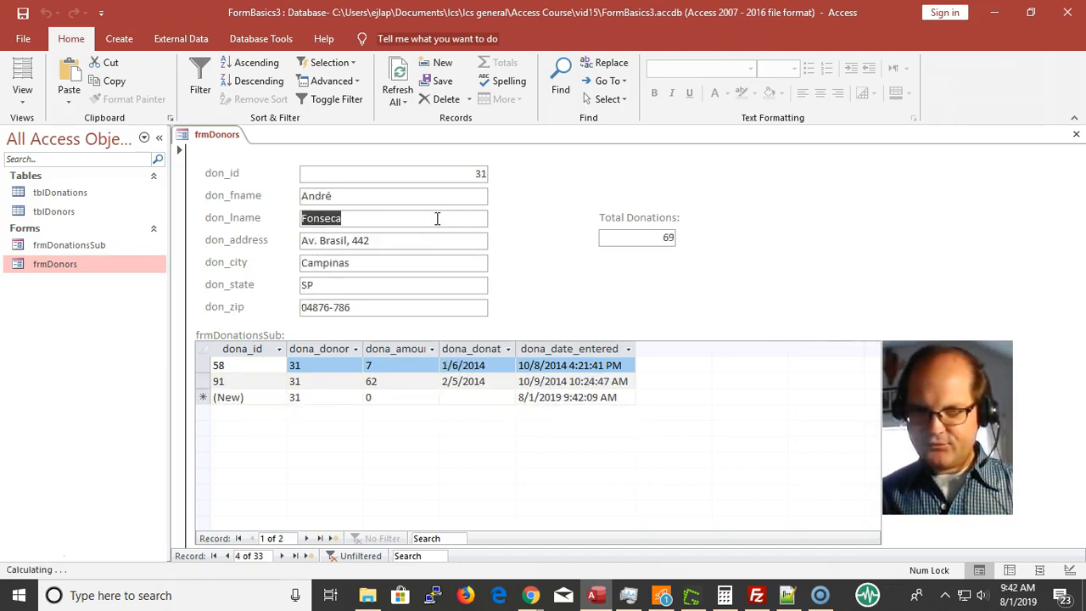
{"action": "key", "text": "Page_Down"}
{"action": "key", "text": "Page_Down"}
{"action": "key", "text": "Page_Down"}
{"action": "key", "text": "Page_Down"}
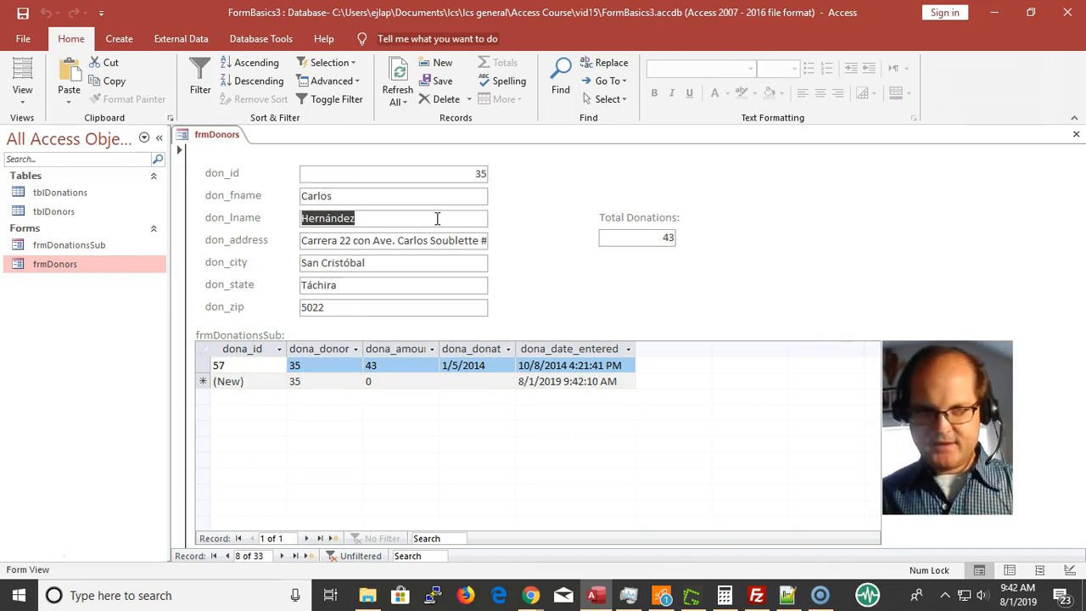
{"action": "key", "text": "Page_Up"}
{"action": "key", "text": "Page_Down"}
{"action": "key", "text": "Page_Up"}
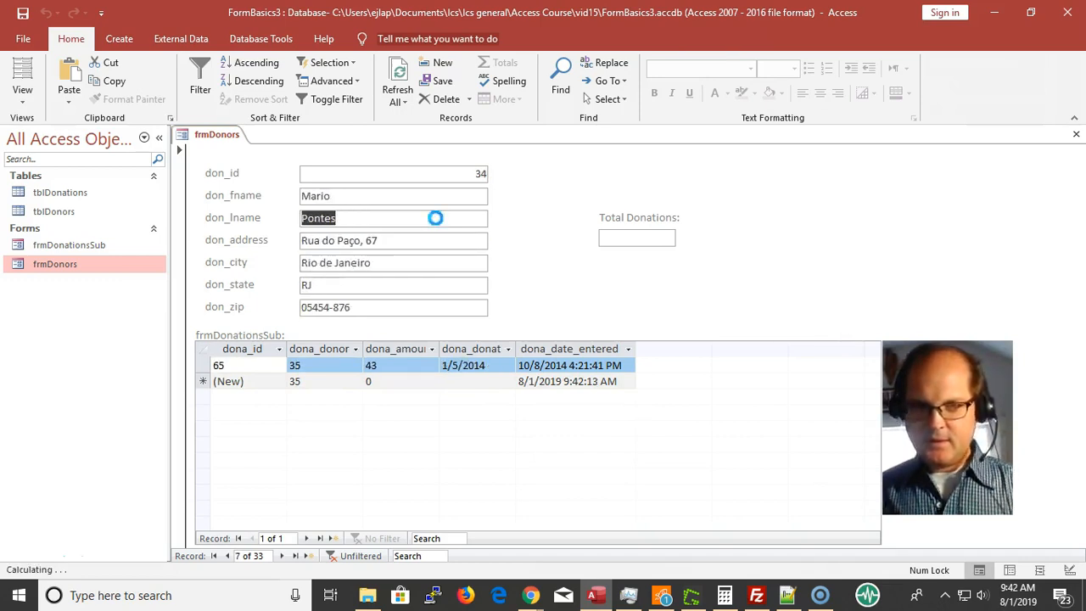
{"action": "key", "text": "Page_Up"}
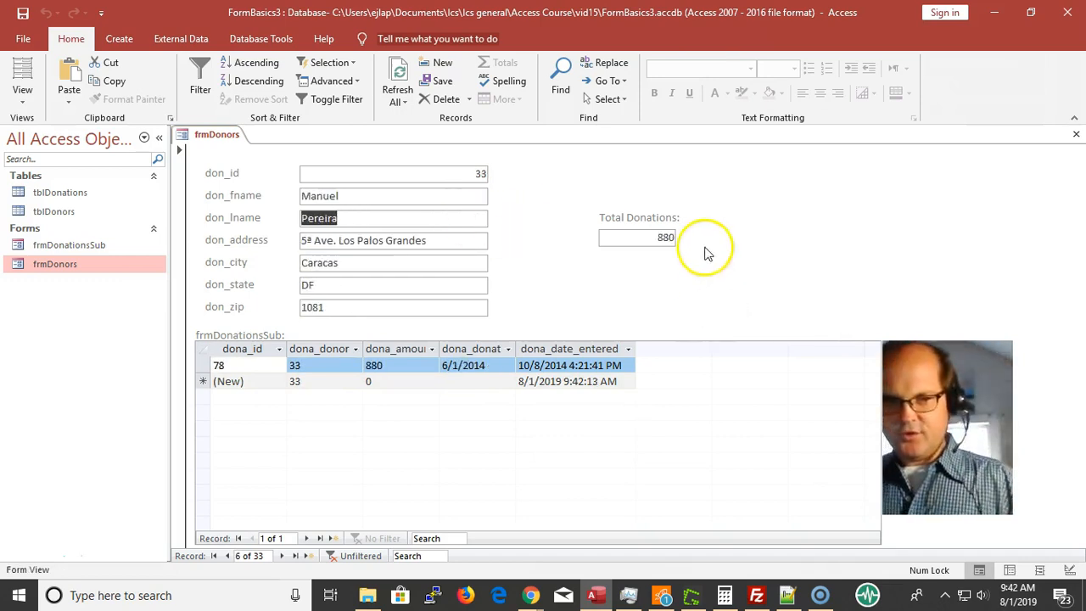
- Try to delete the value in the Total Donations text box of the current donor record
{"action": "left_click_drag", "start_coordinate": [625, 237], "coordinate": [719, 247]}
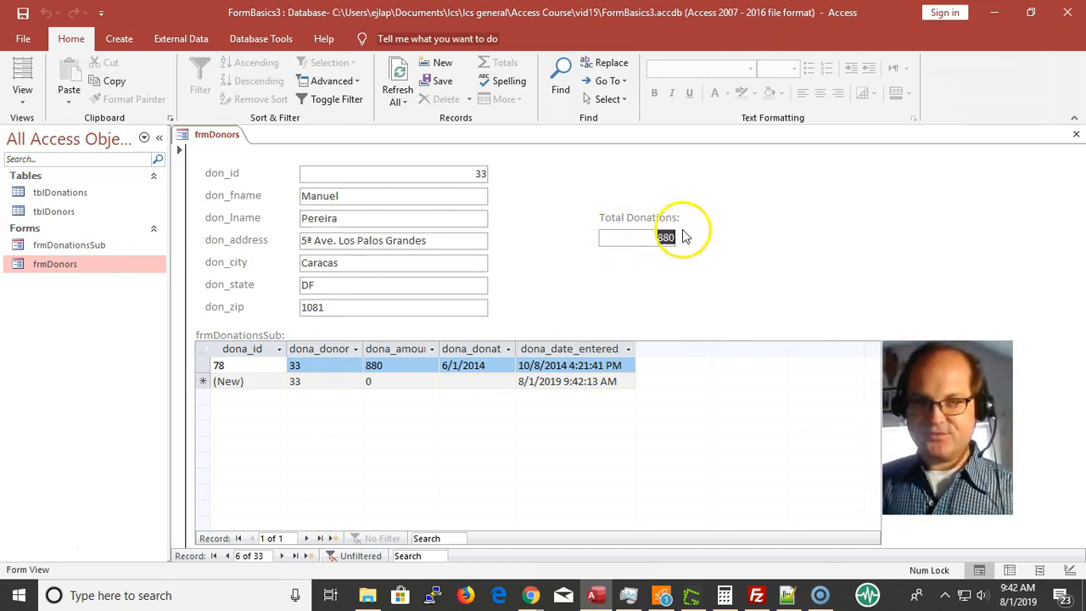
{"action": "key", "text": "Delete"}
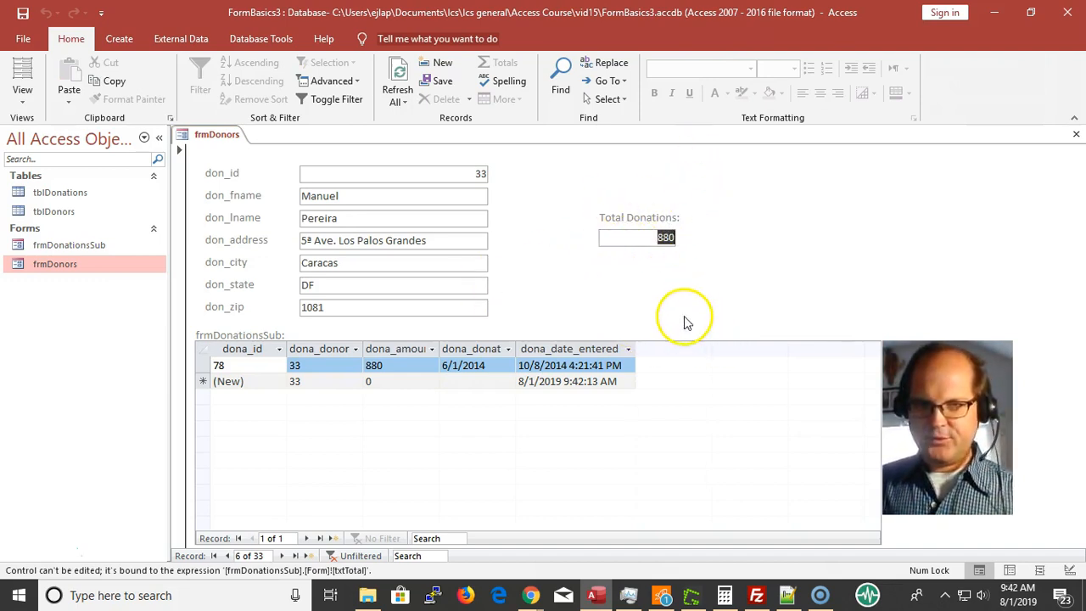
{"action": "left_click", "coordinate": [666, 288]}
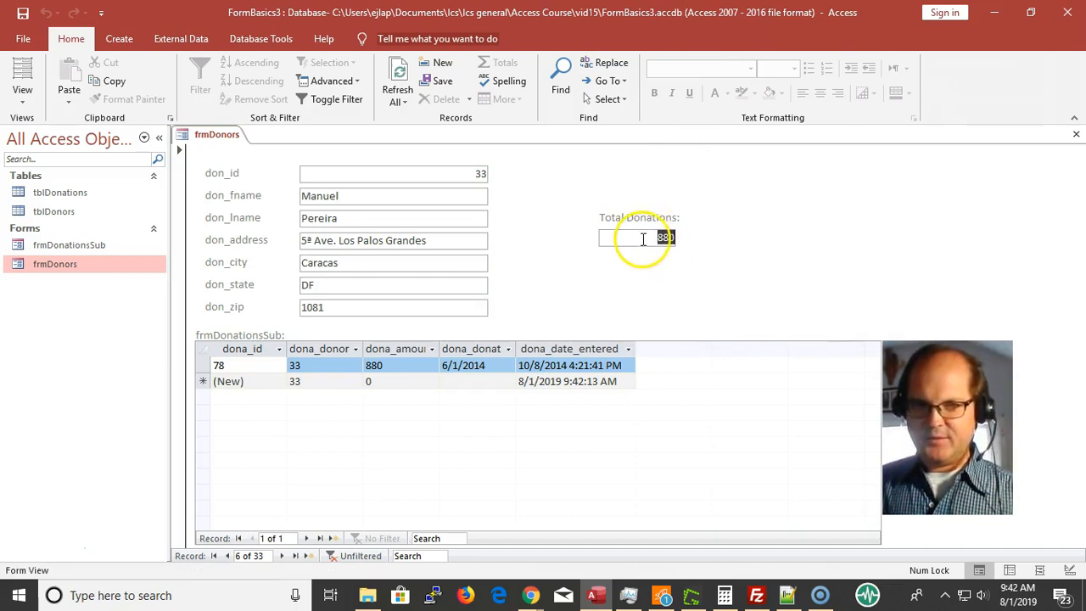
{"action": "left_click", "coordinate": [638, 241]}
{"action": "right_click", "coordinate": [639, 241]}
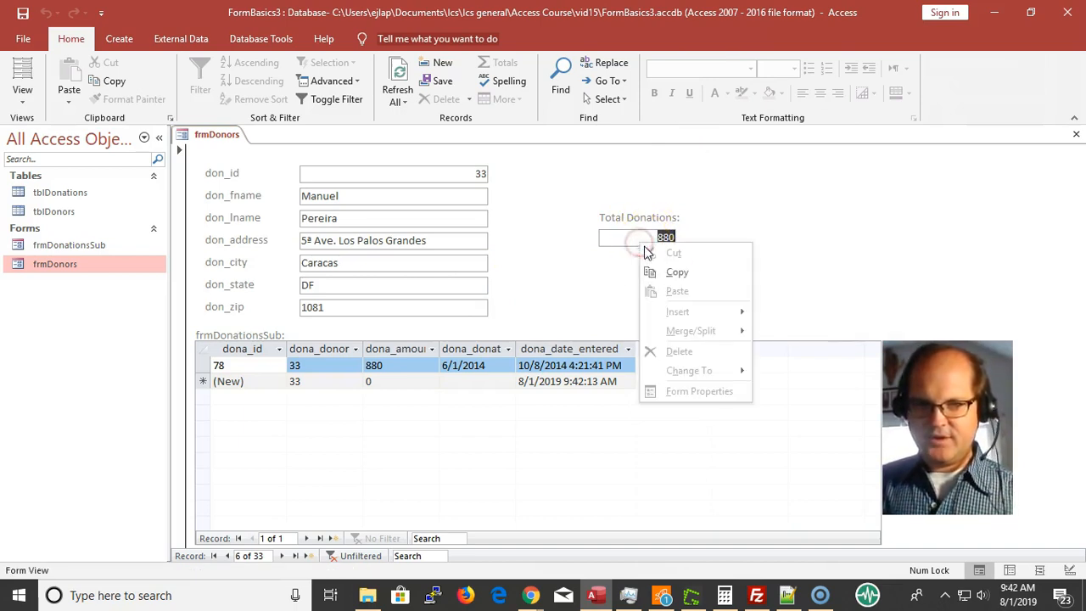
{"action": "left_click", "coordinate": [559, 270]}
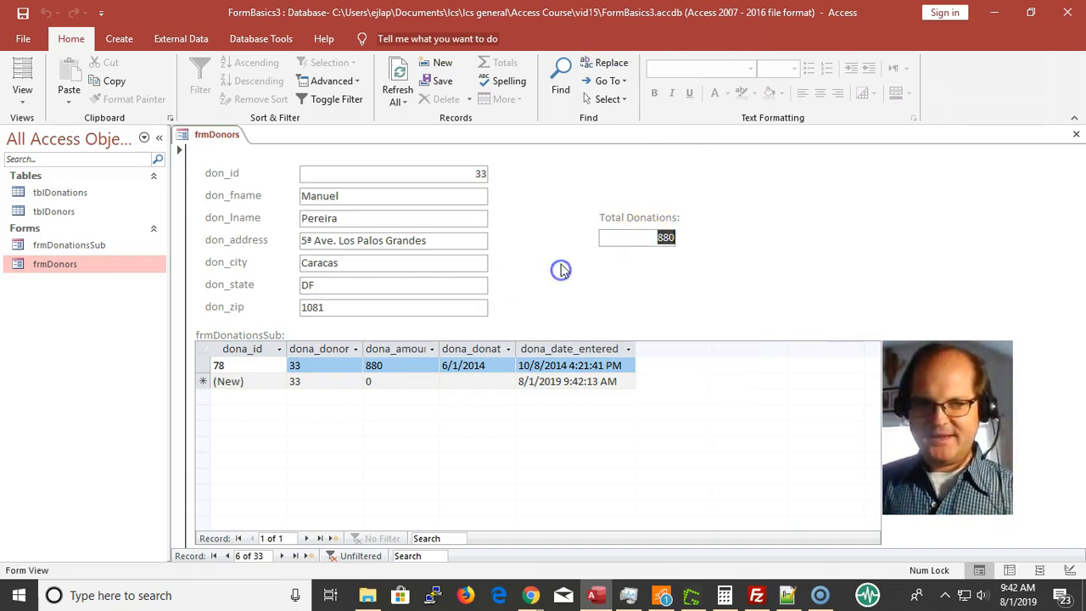
- Return frmDonors to Design View and set the Total Donations text box's Locked property to Yes and Enabled to No
{"action": "left_click", "coordinate": [22, 98]}
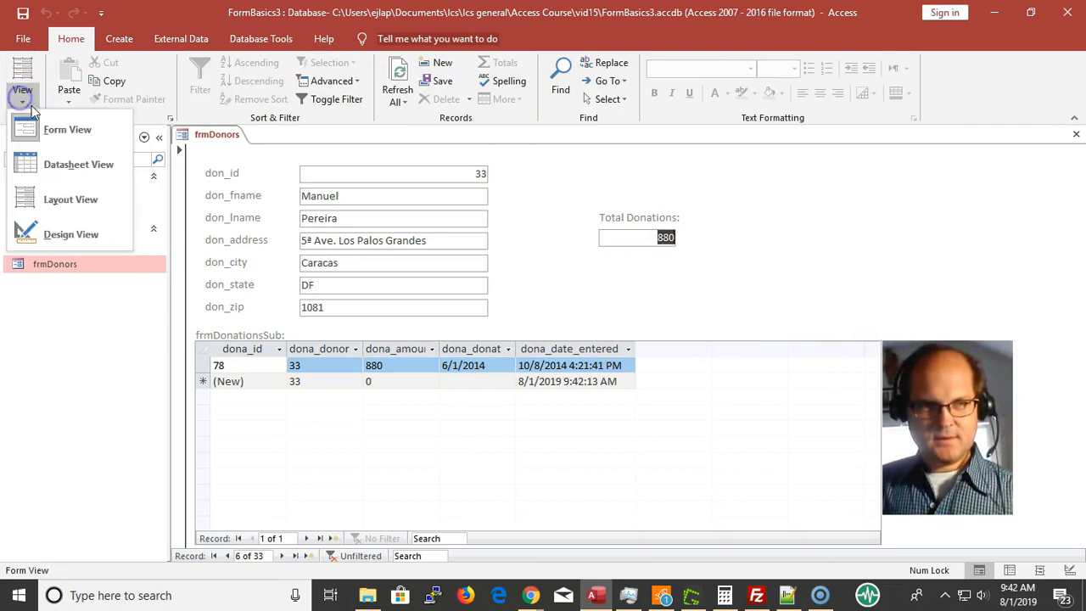
{"action": "left_click", "coordinate": [85, 242]}
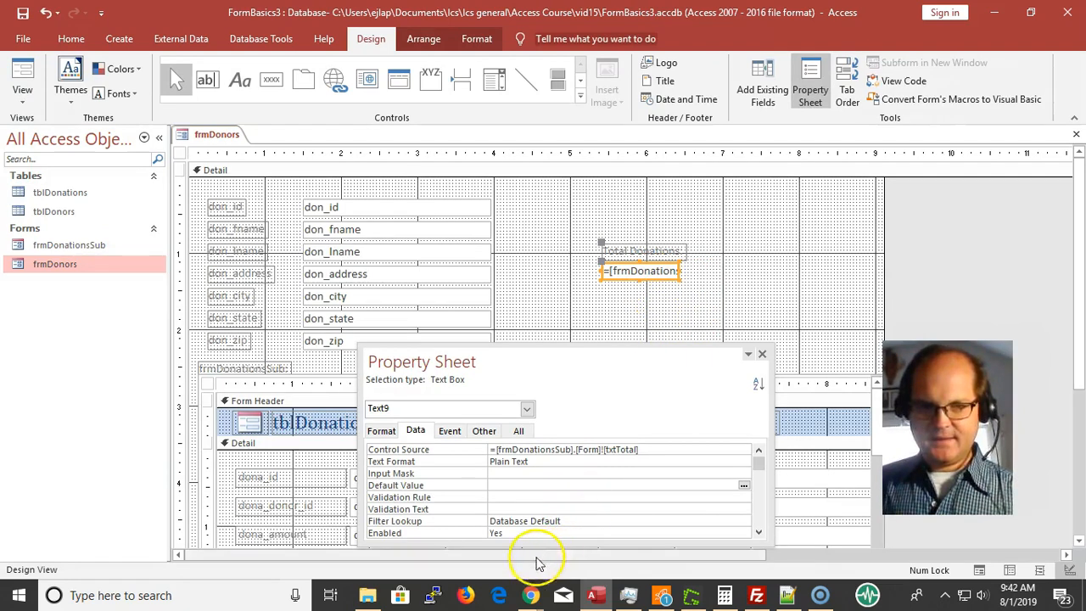
{"action": "left_click", "coordinate": [483, 431]}
{"action": "scroll", "coordinate": [560, 501], "scroll_direction": "down", "scroll_amount": 3}
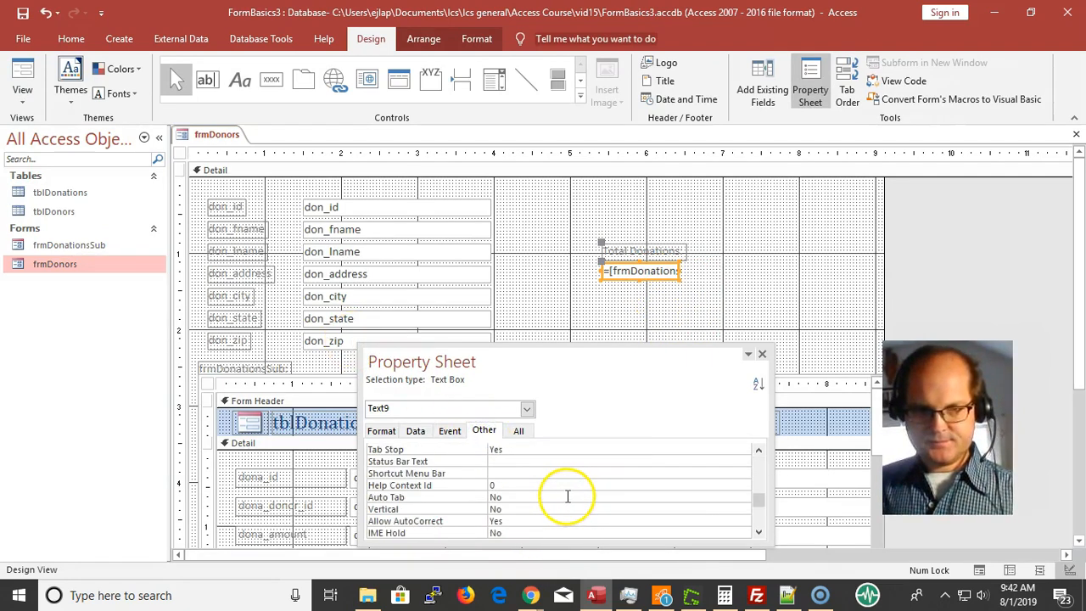
{"action": "left_click_drag", "start_coordinate": [560, 362], "coordinate": [432, 174]}
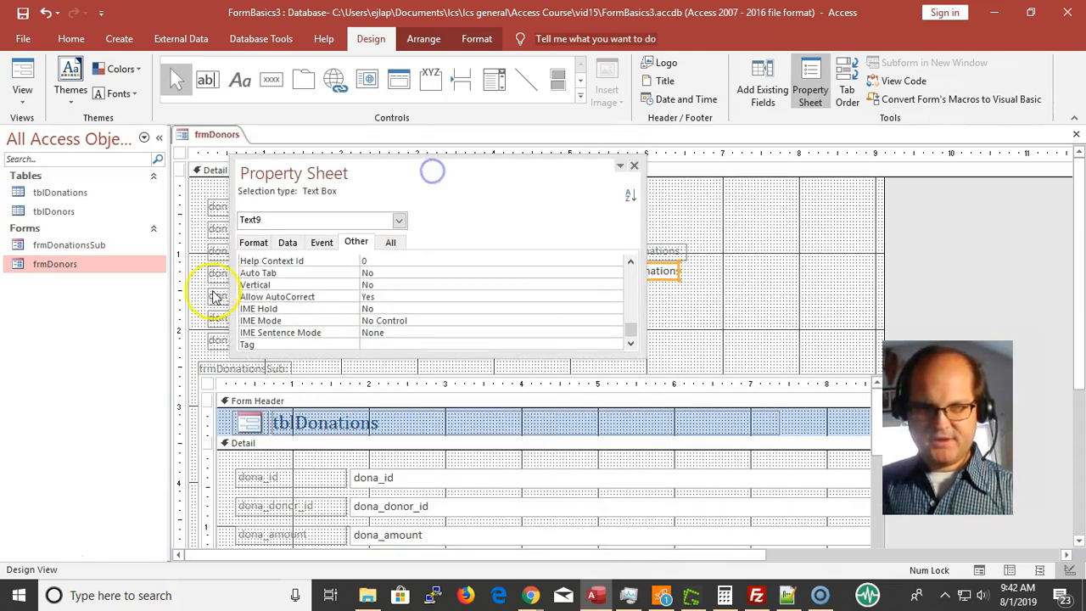
{"action": "left_click", "coordinate": [288, 242]}
{"action": "scroll", "coordinate": [415, 304], "scroll_direction": "down", "scroll_amount": 1}
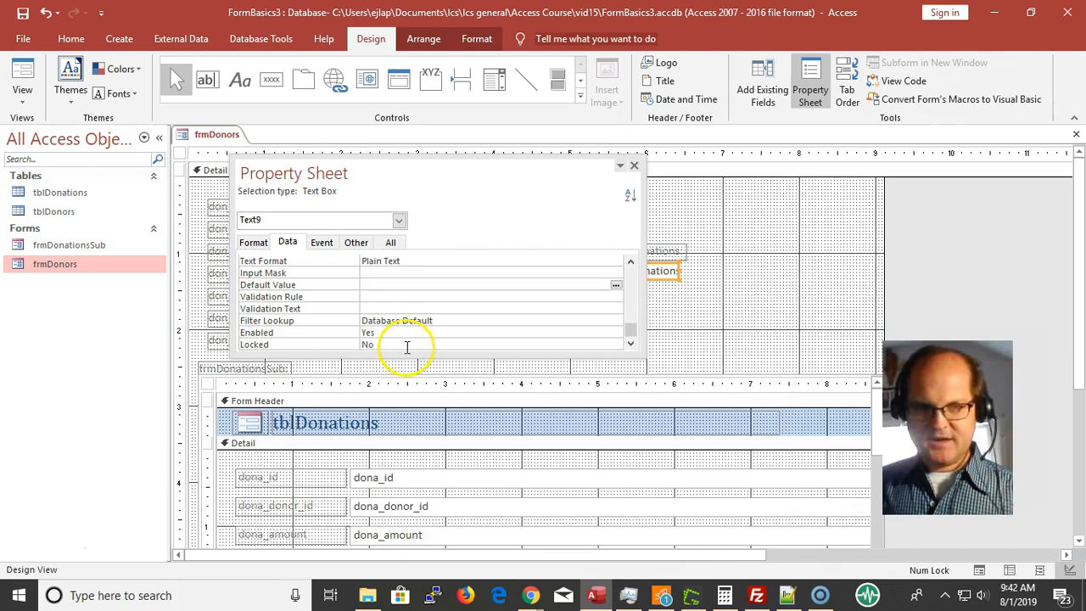
{"action": "double_click", "coordinate": [407, 344]}
{"action": "double_click", "coordinate": [409, 334]}
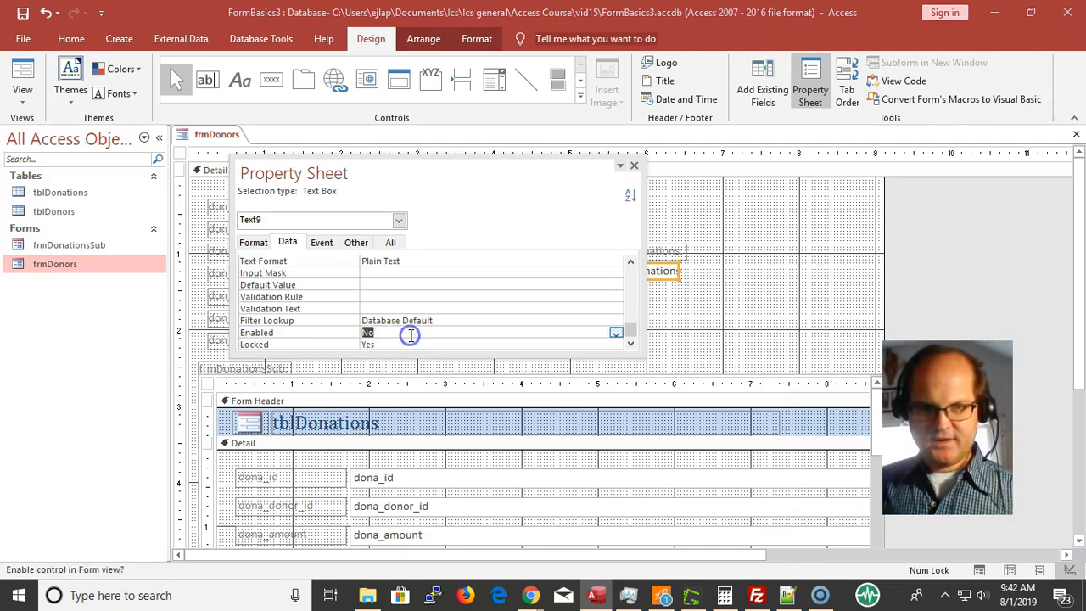
- Fill the background of the Total Donations text box on frmDonors with dark grey
{"action": "left_click", "coordinate": [634, 165]}
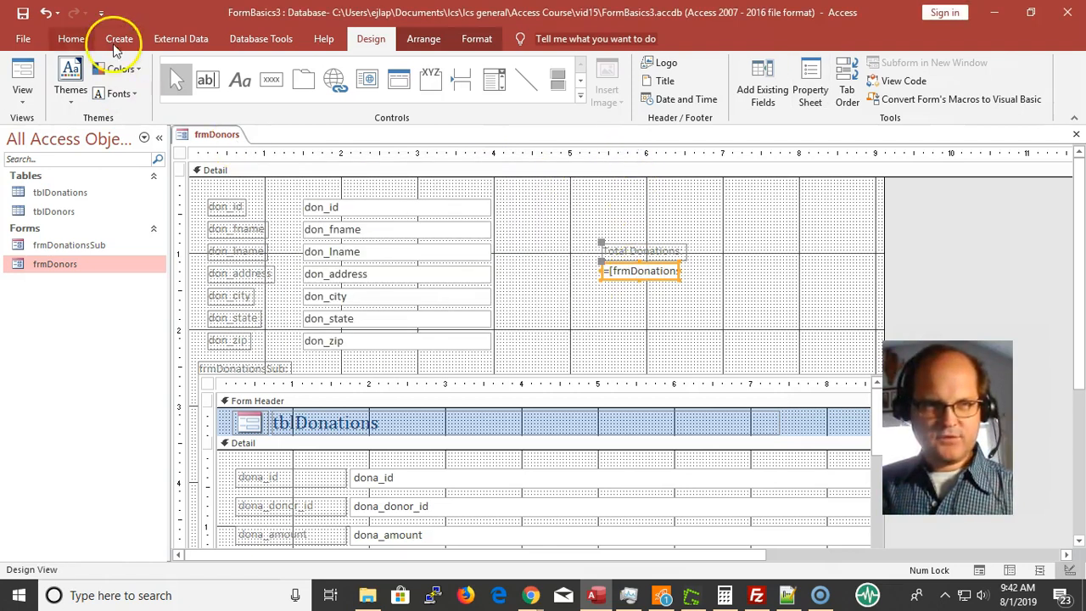
{"action": "left_click", "coordinate": [71, 38]}
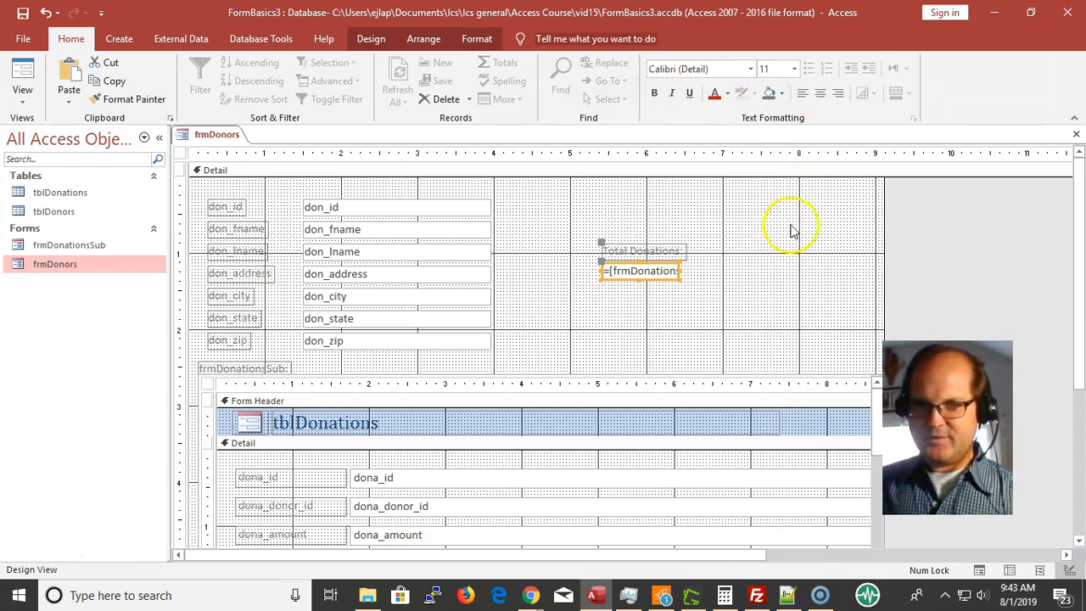
{"action": "left_click", "coordinate": [770, 96]}
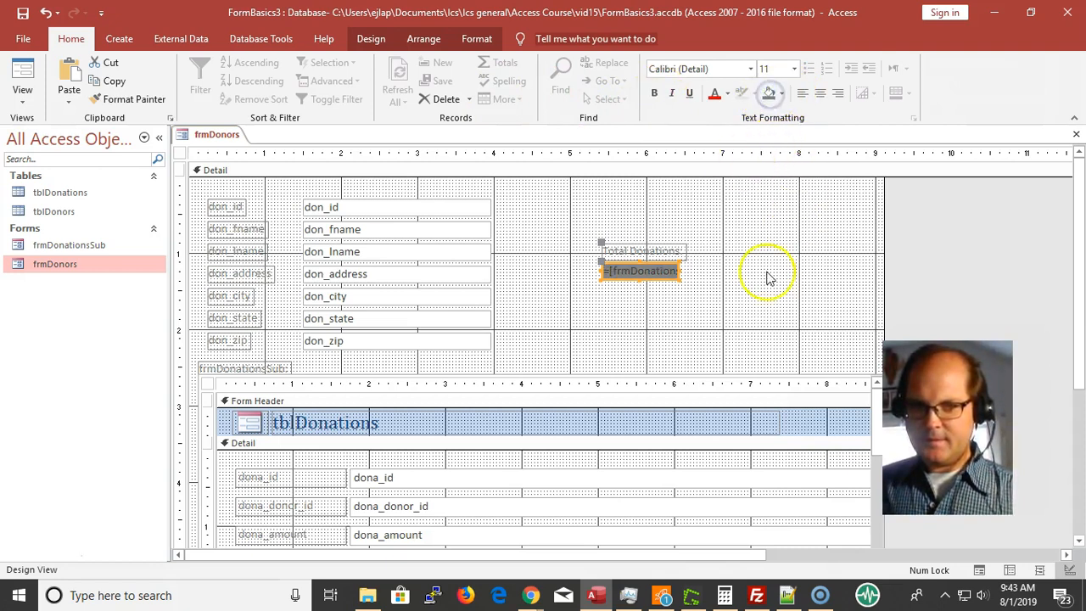
- Widen the Total Donations text box to 1.875" by extending its outer edge away from the donor fields
{"action": "left_click", "coordinate": [681, 269]}
{"action": "left_click", "coordinate": [681, 270]}
{"action": "left_click_drag", "start_coordinate": [684, 270], "coordinate": [744, 276]}
- Set the Total Donations text box's Format property to Currency and save frmDonors
{"action": "double_click", "coordinate": [684, 271]}
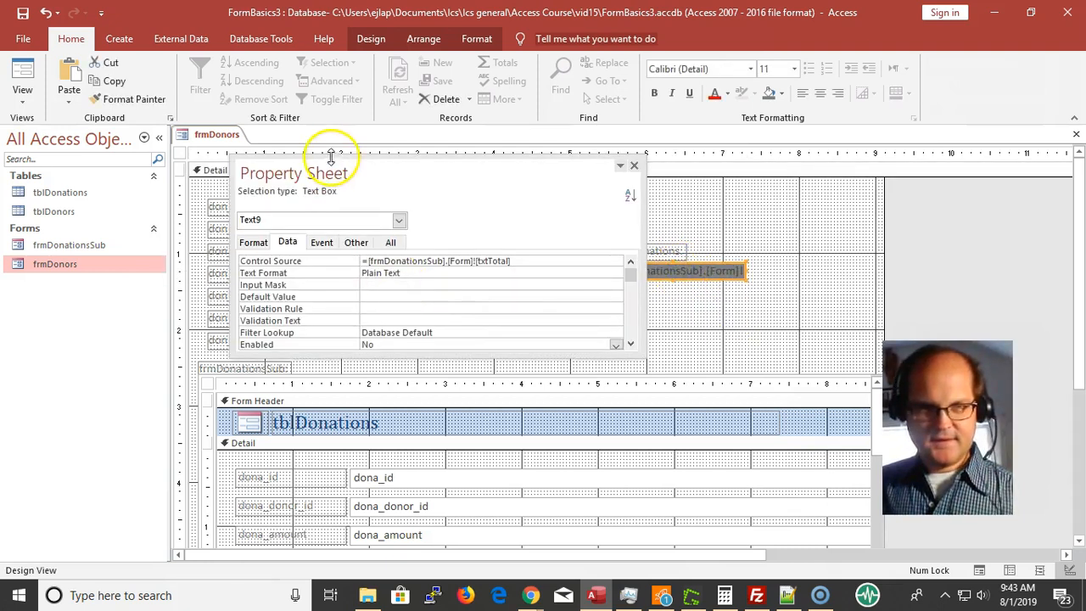
{"action": "left_click", "coordinate": [250, 244]}
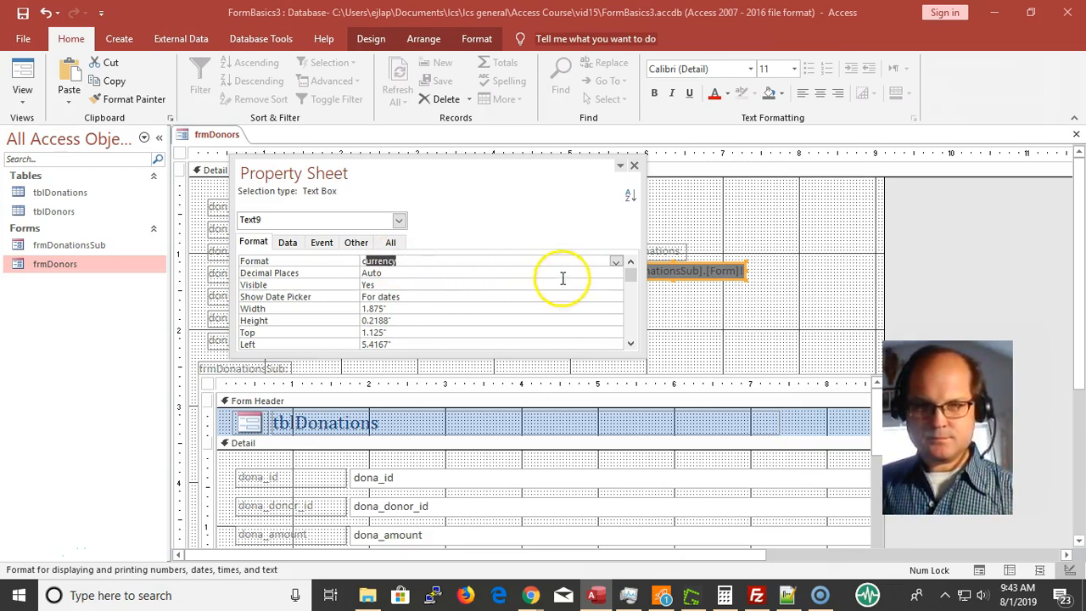
{"action": "left_click", "coordinate": [29, 14]}
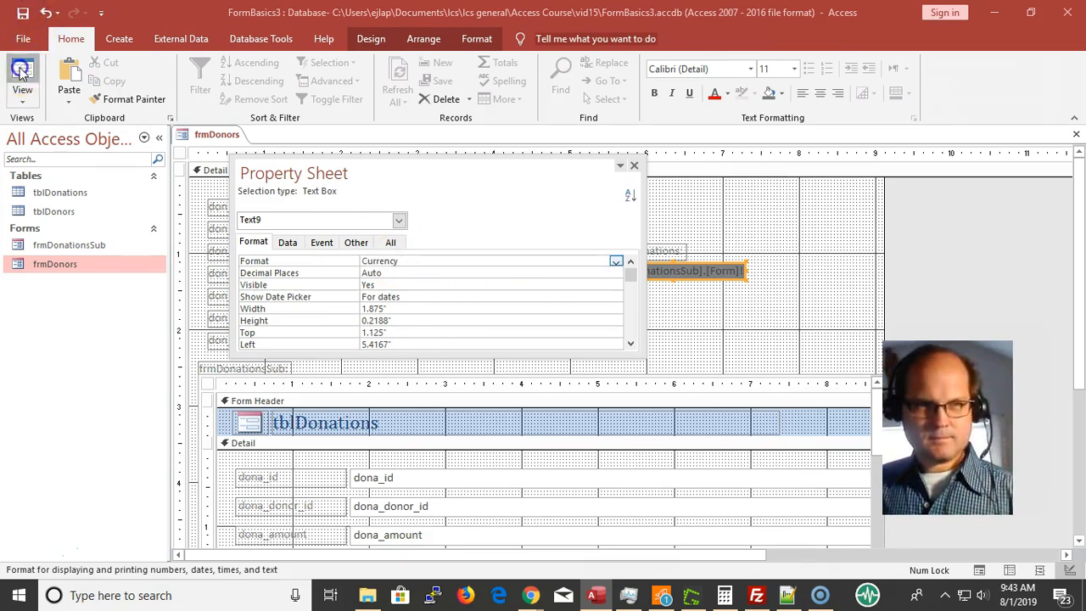
- In Form View, fit the subform's dona_date_entered column to its contents and browse the donor records to examine the formatted Total Donations values
{"action": "left_click", "coordinate": [22, 75]}
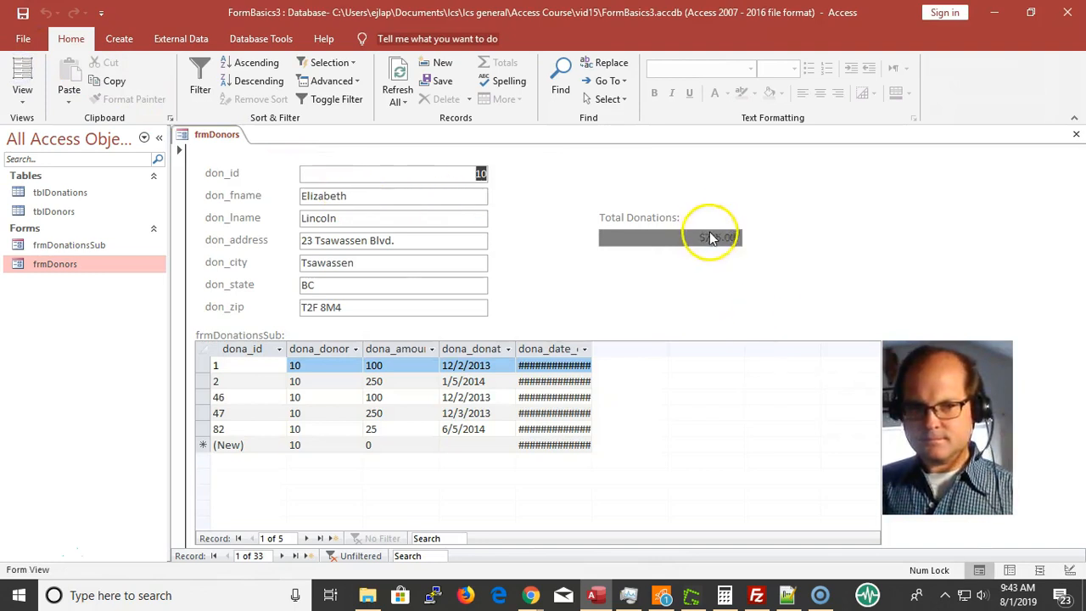
{"action": "double_click", "coordinate": [591, 348]}
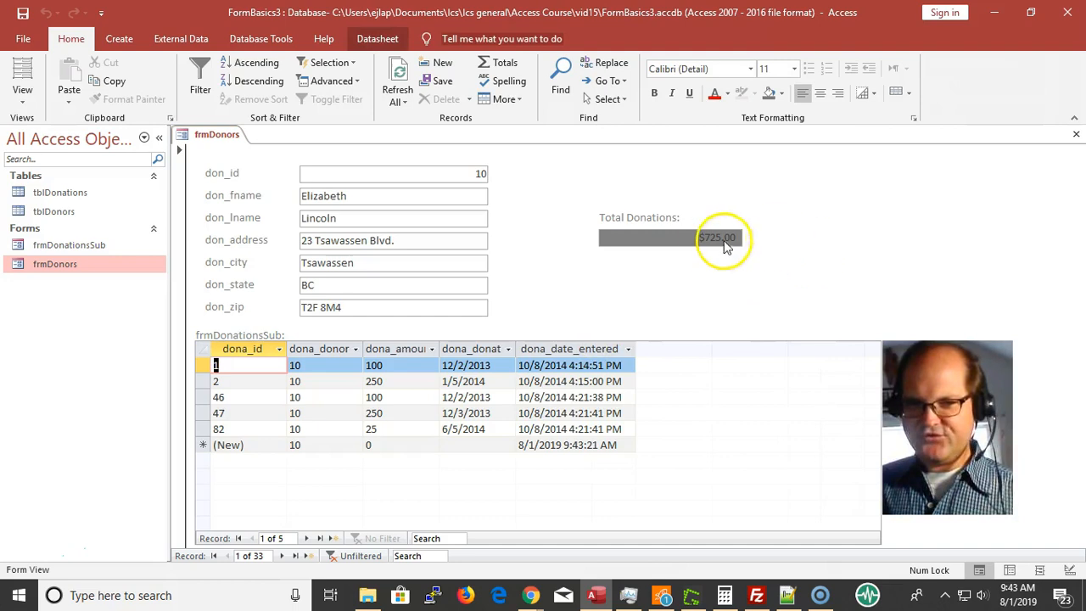
{"action": "left_click", "coordinate": [415, 192]}
{"action": "scroll", "coordinate": [456, 217], "scroll_direction": "down", "scroll_amount": 1}
{"action": "scroll", "coordinate": [456, 218], "scroll_direction": "down", "scroll_amount": 8}
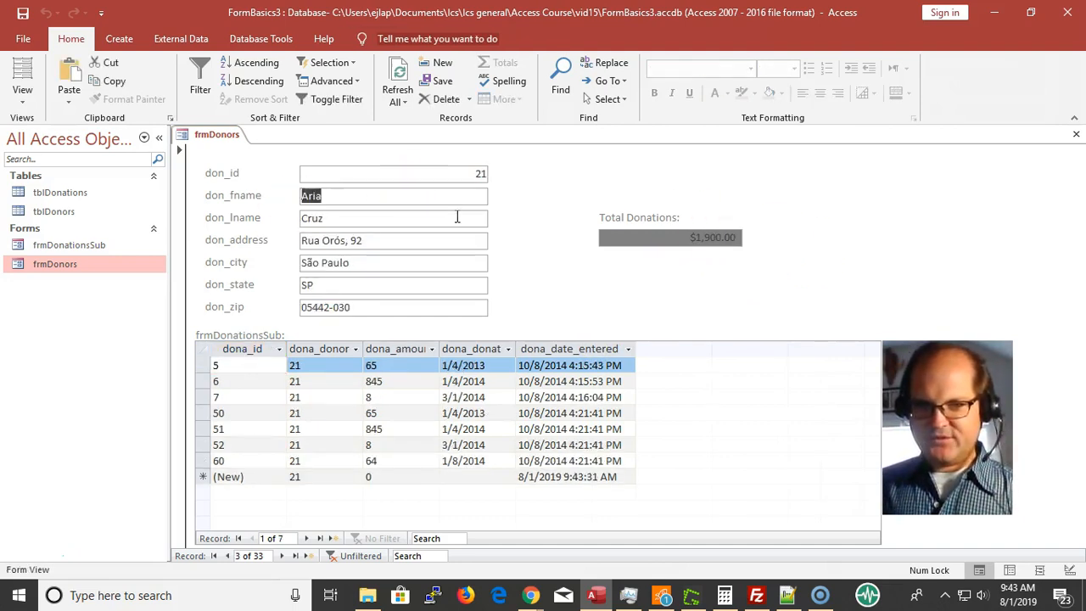
{"action": "scroll", "coordinate": [457, 217], "scroll_direction": "up", "scroll_amount": 2}
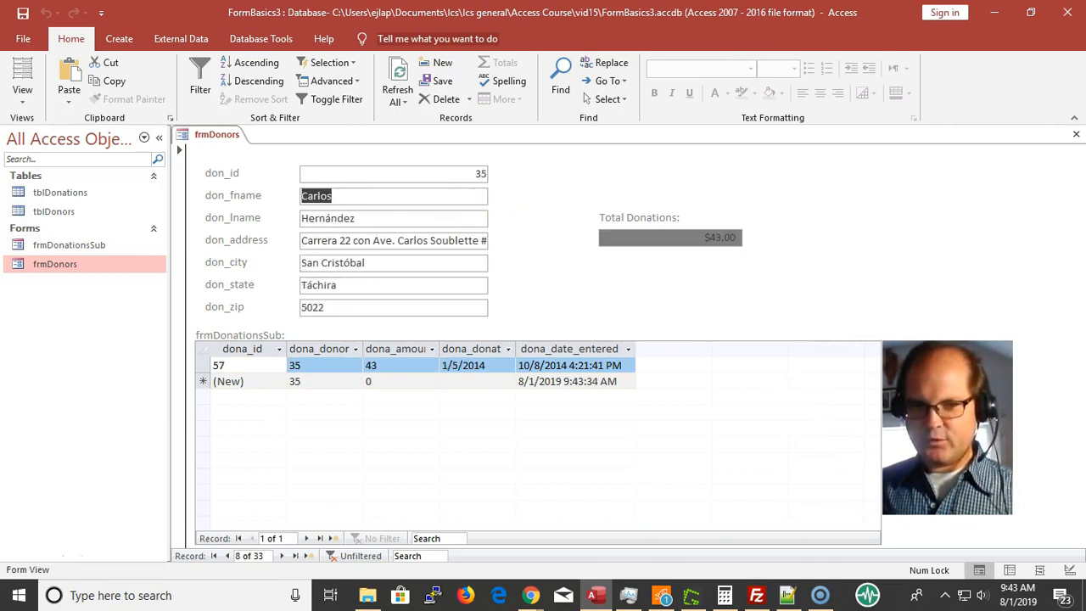
{"action": "key", "text": "Delete"}
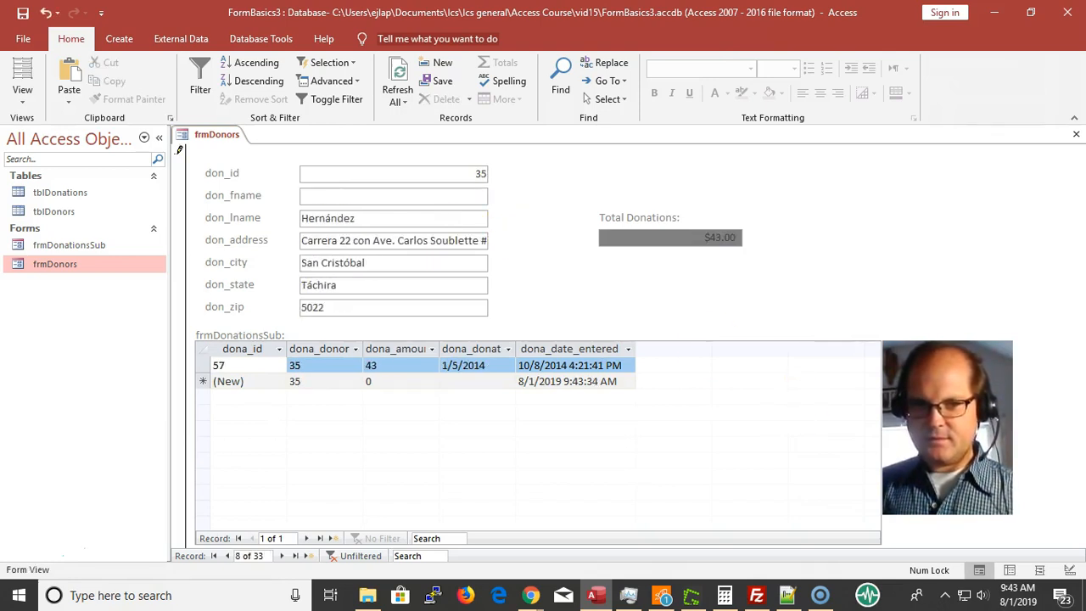
{"action": "key", "text": "Escape"}
{"action": "key", "text": "End"}
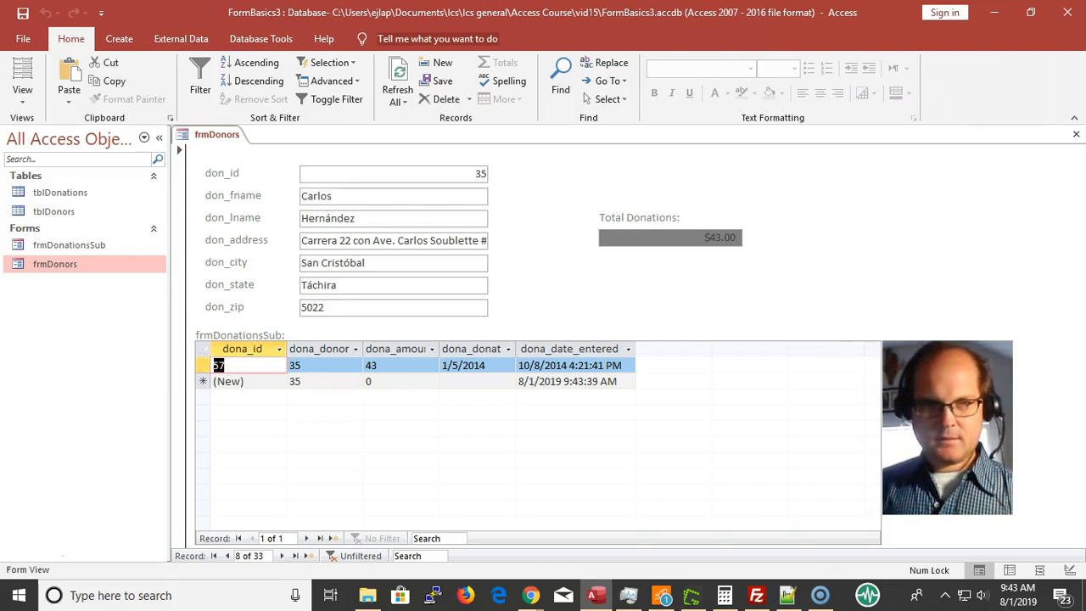
{"action": "key", "text": "End"}
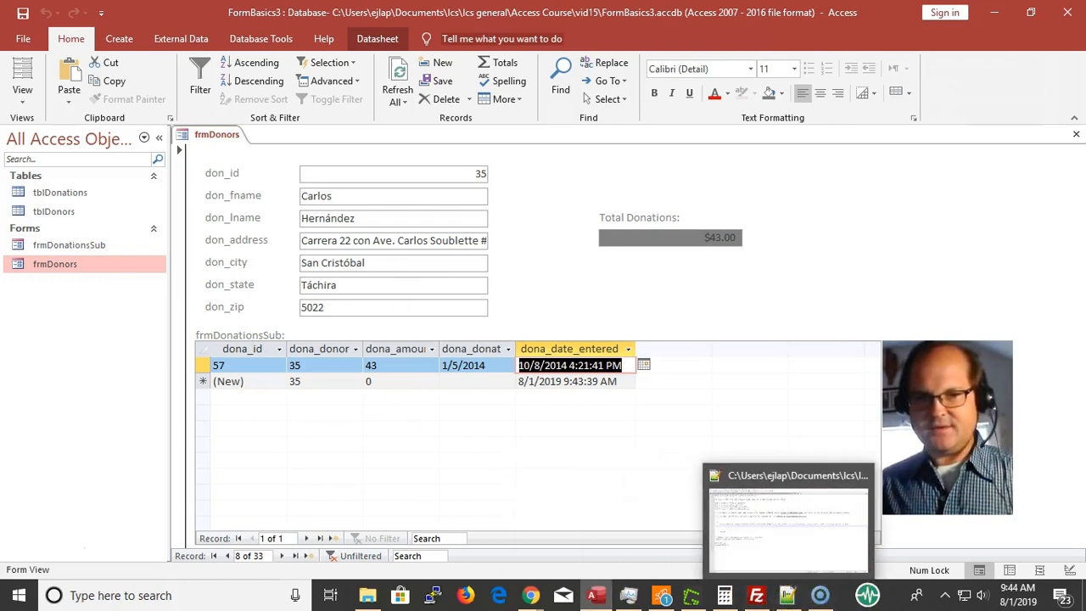
{"action": "left_click", "coordinate": [820, 596]}
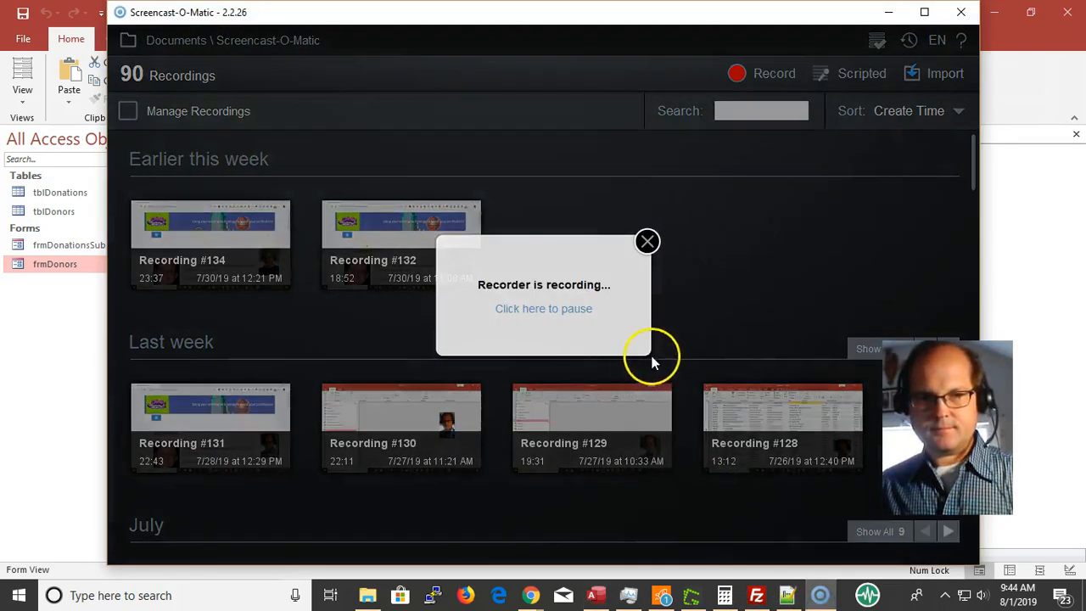